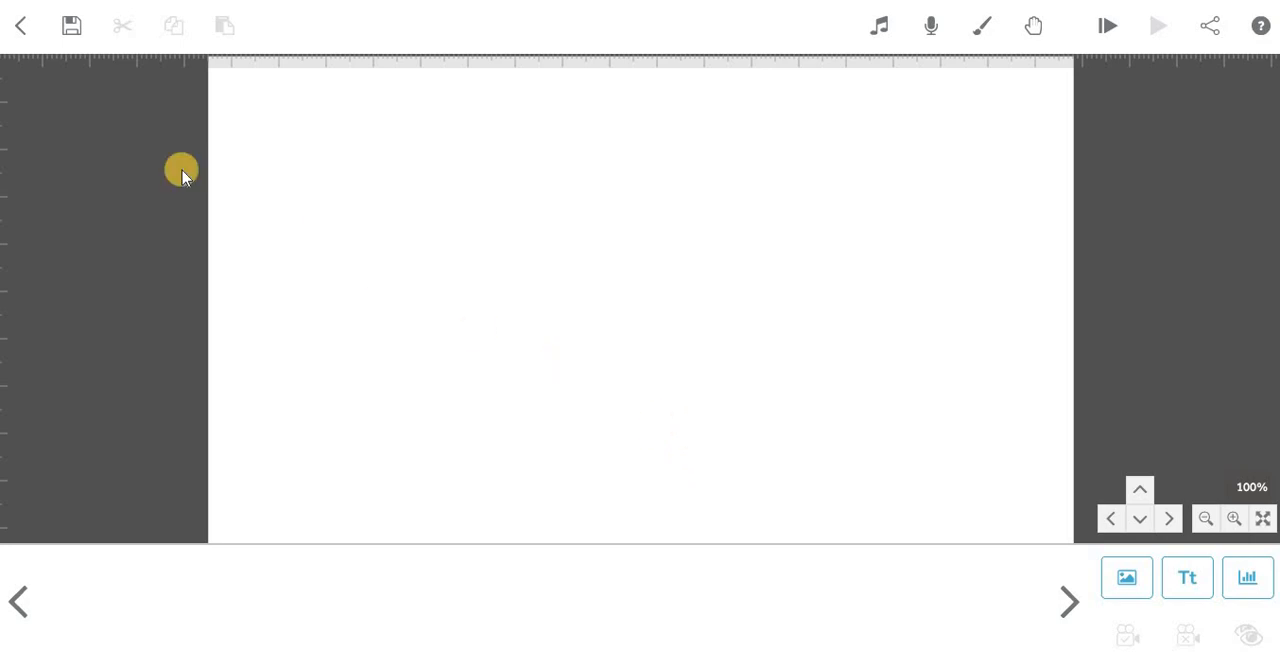
Save the new scribe in the All Scribes folder.
{"action": "left_click", "coordinate": [74, 27]}
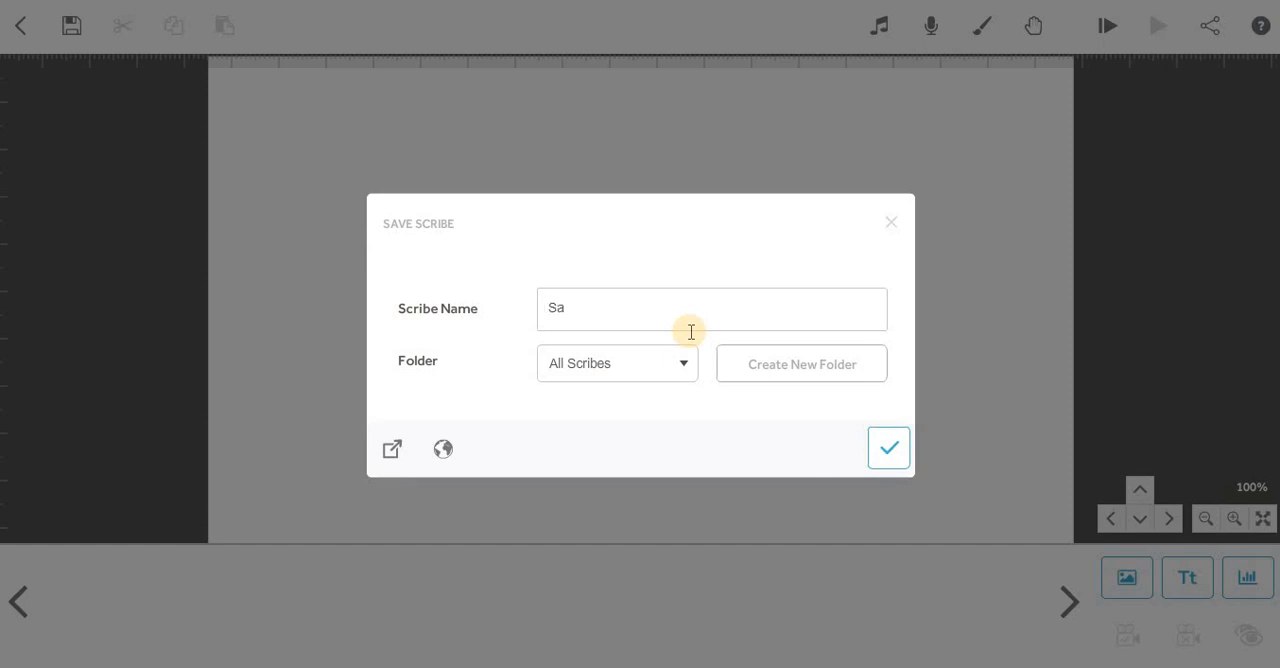
{"action": "left_click", "coordinate": [889, 452]}
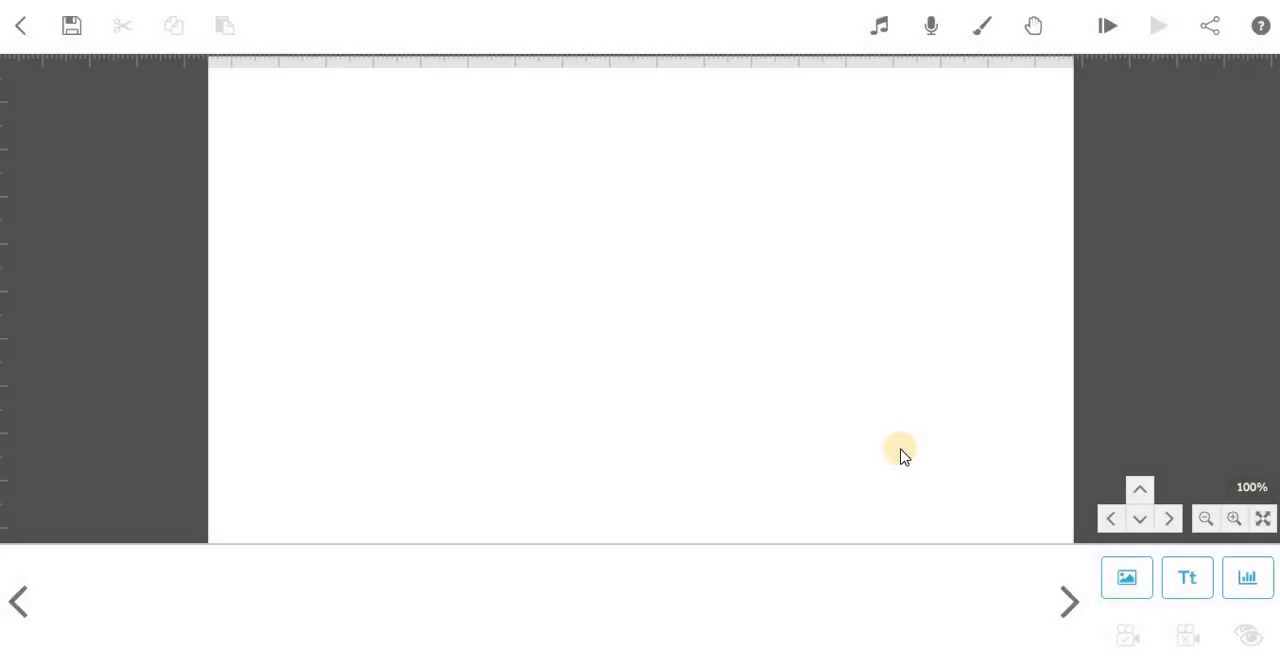
Add the recently used image of the pointing woman and schoolgirl to the canvas and move it slightly lower.
{"action": "left_click", "coordinate": [1128, 580]}
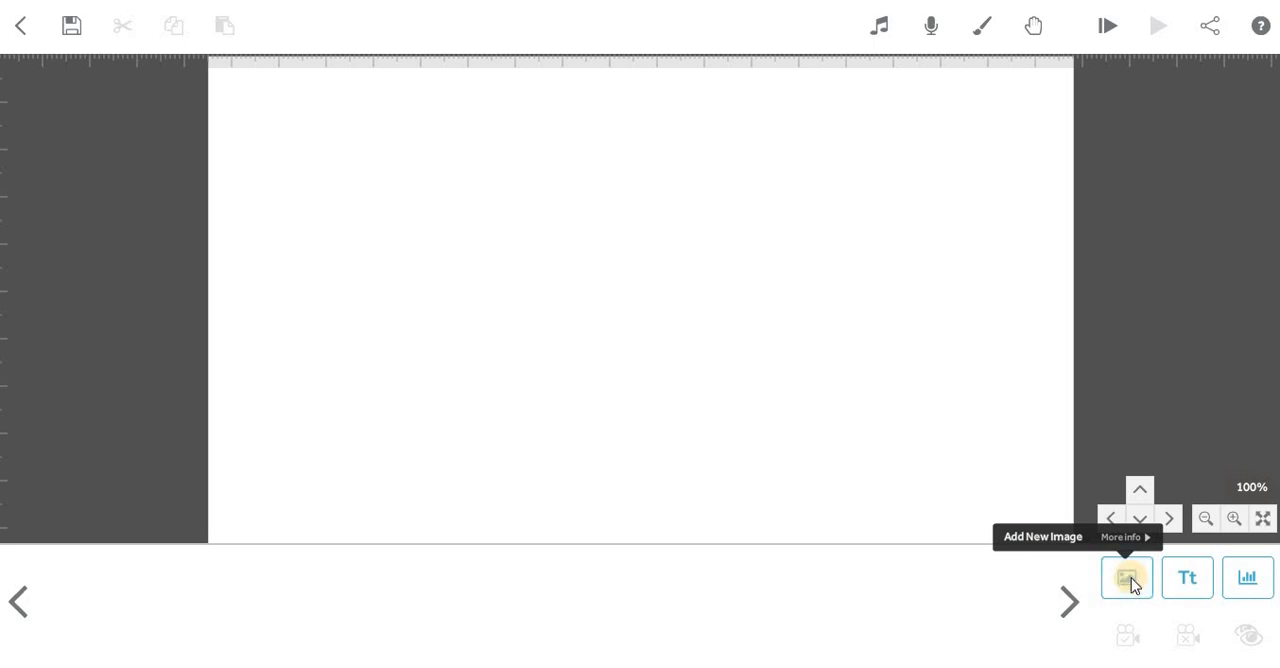
{"action": "scroll", "coordinate": [766, 446], "scroll_direction": "down", "scroll_amount": 2}
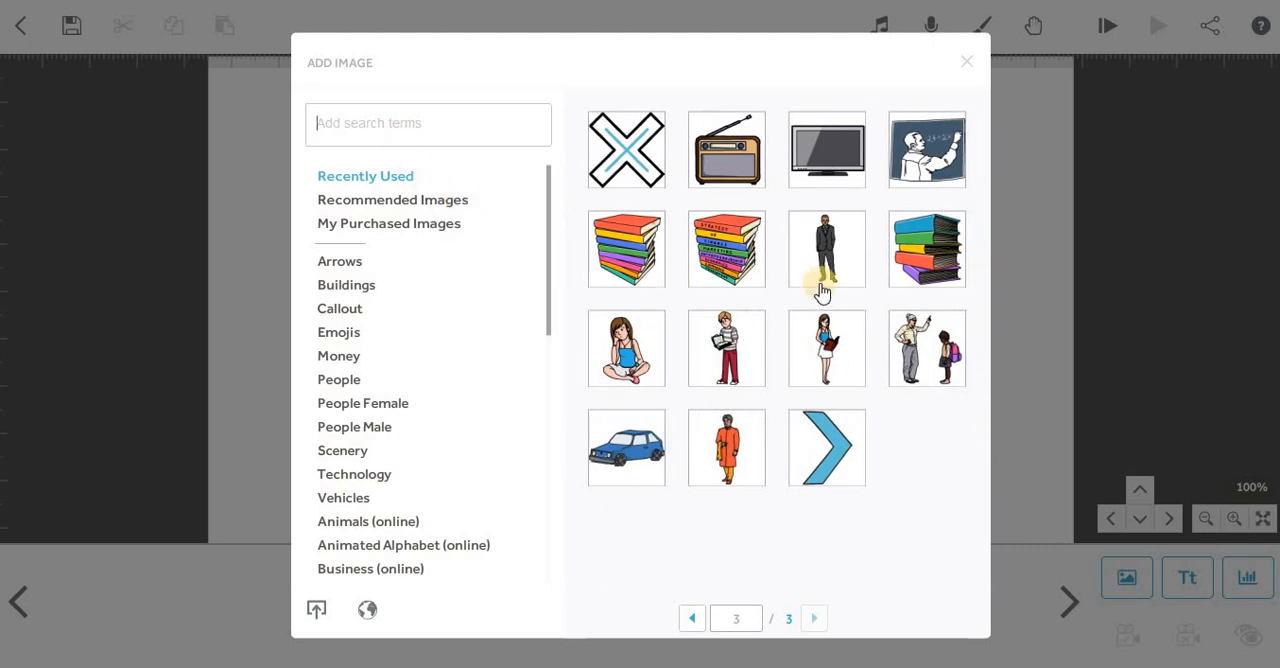
{"action": "left_click", "coordinate": [911, 338]}
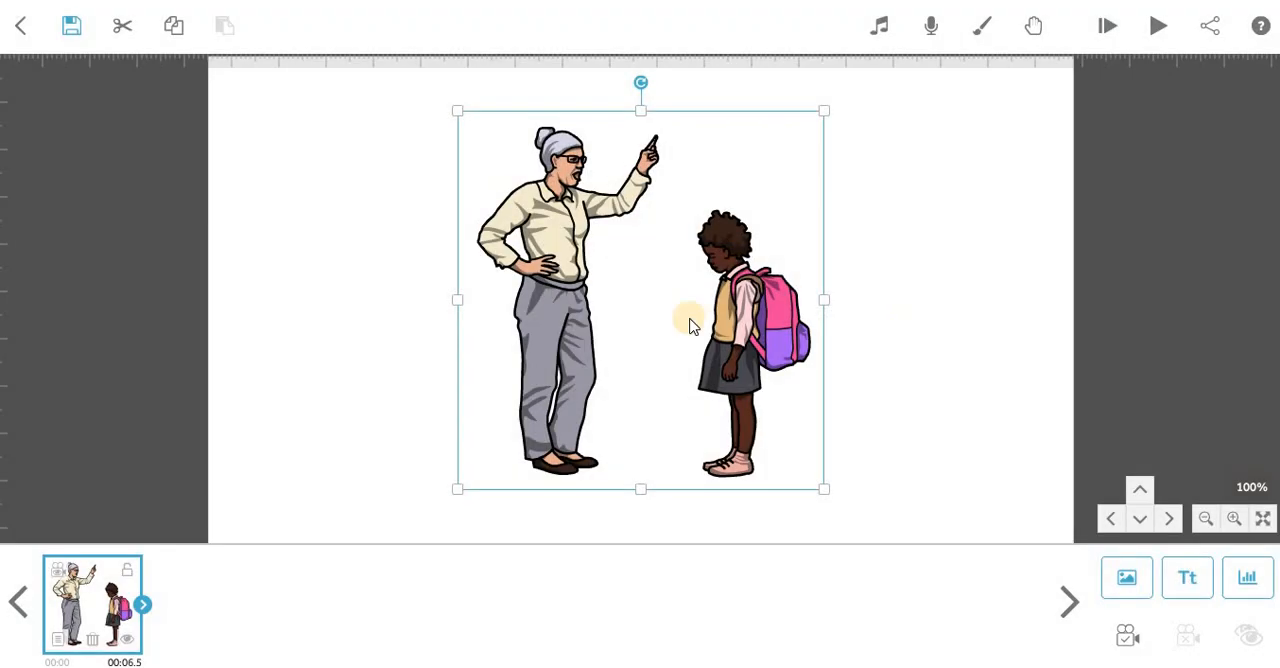
{"action": "left_click_drag", "start_coordinate": [631, 321], "coordinate": [644, 345]}
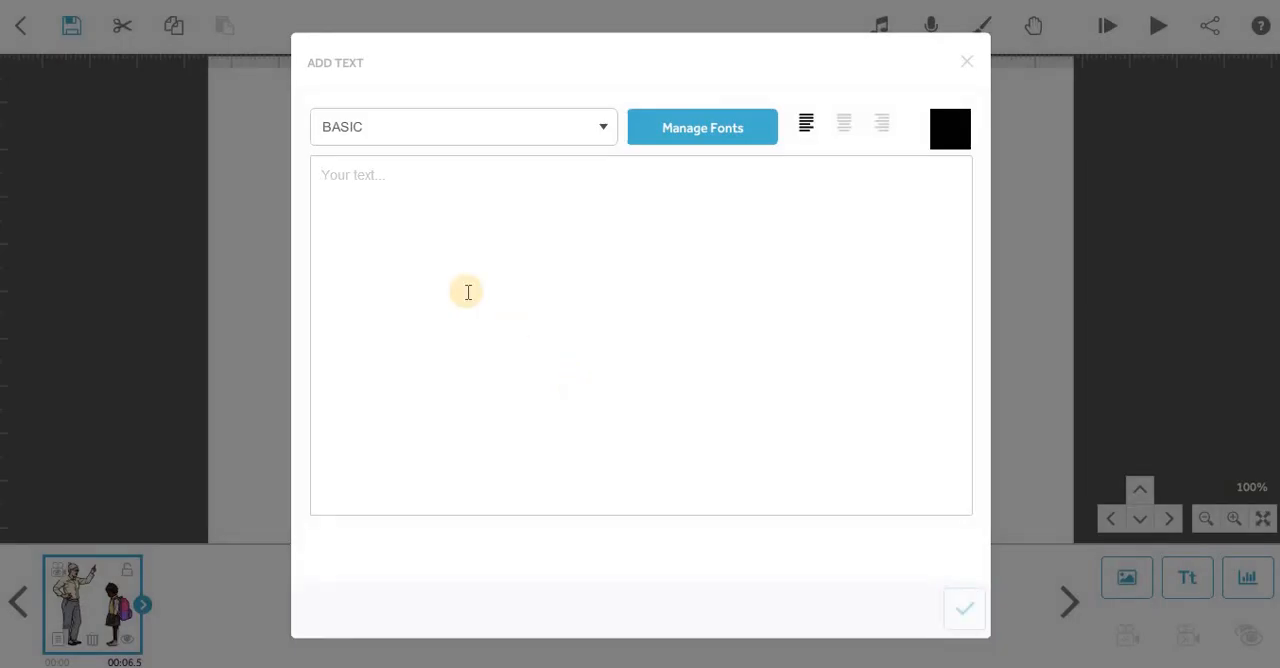
Enter "My first sample" as the content of a new text element.
{"action": "type", "text": "My first sa"}
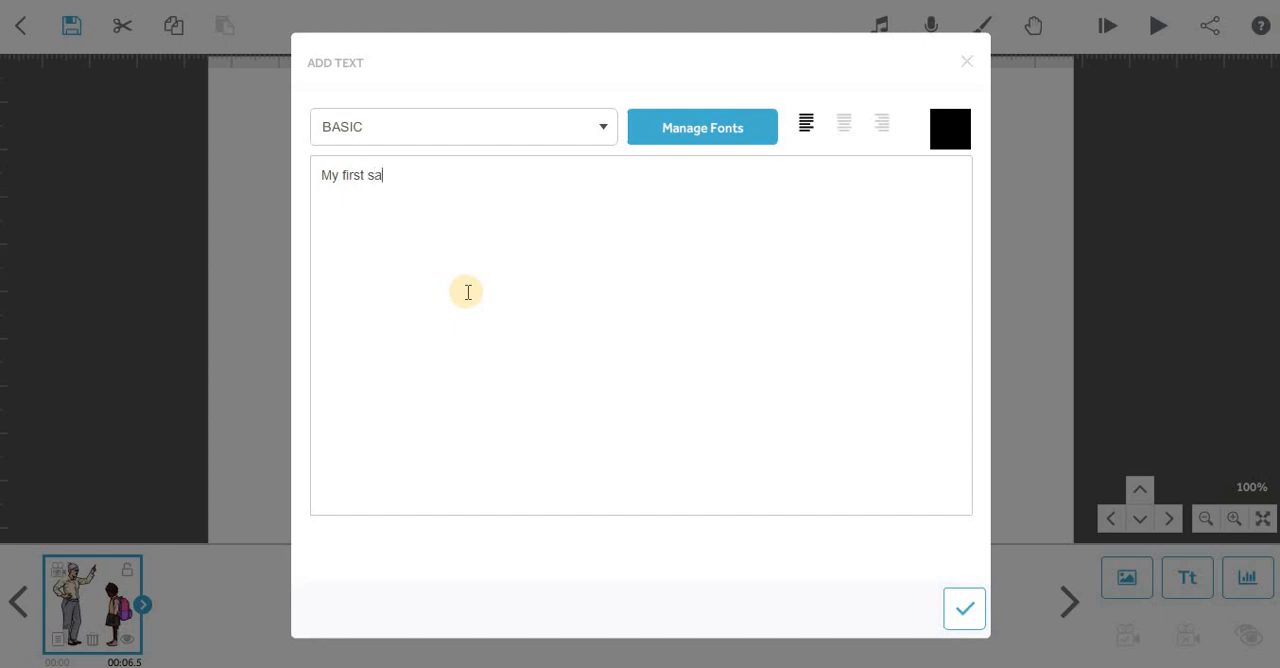
{"action": "type", "text": "mple"}
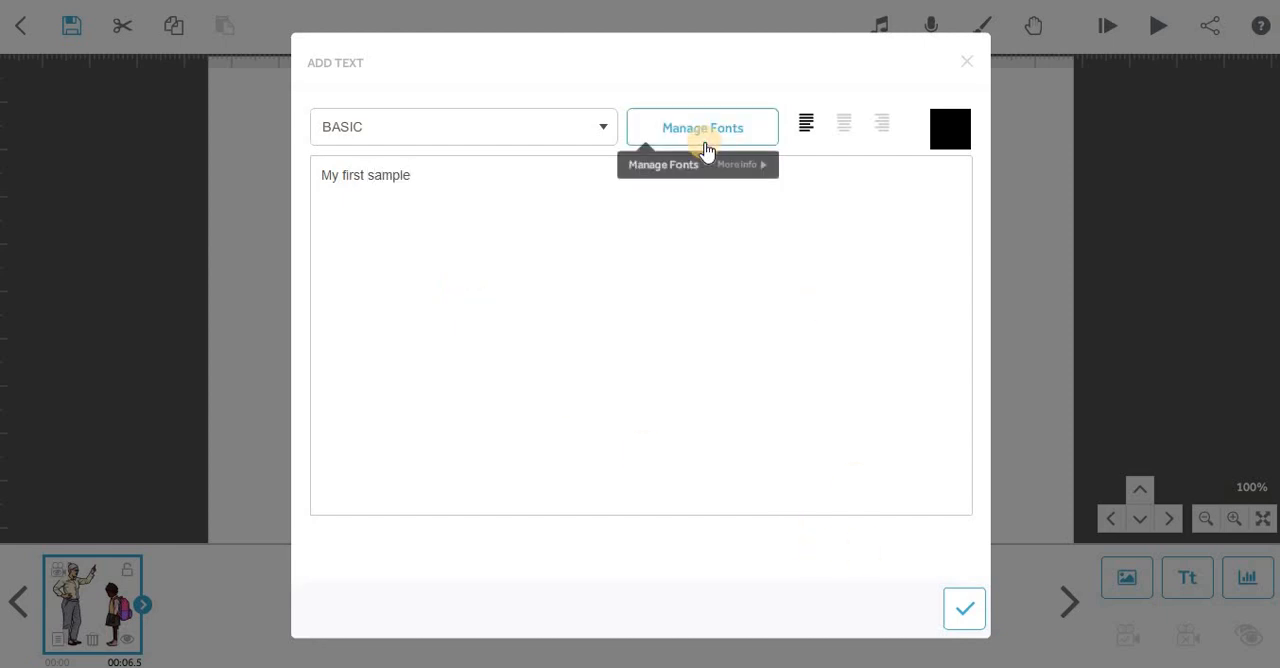
Try to import the Adobe Heiti Std R font with Latin Extended characters, and close the font manager.
{"action": "left_click", "coordinate": [348, 134]}
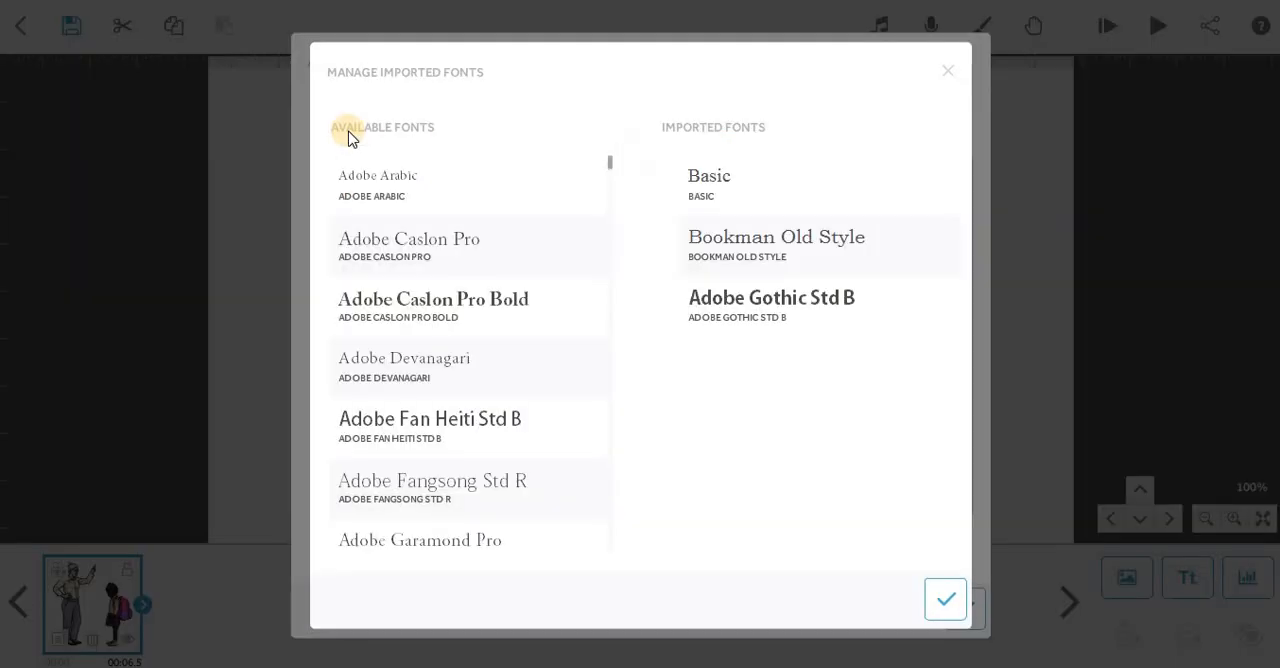
{"action": "scroll", "coordinate": [432, 305], "scroll_direction": "down", "scroll_amount": 5}
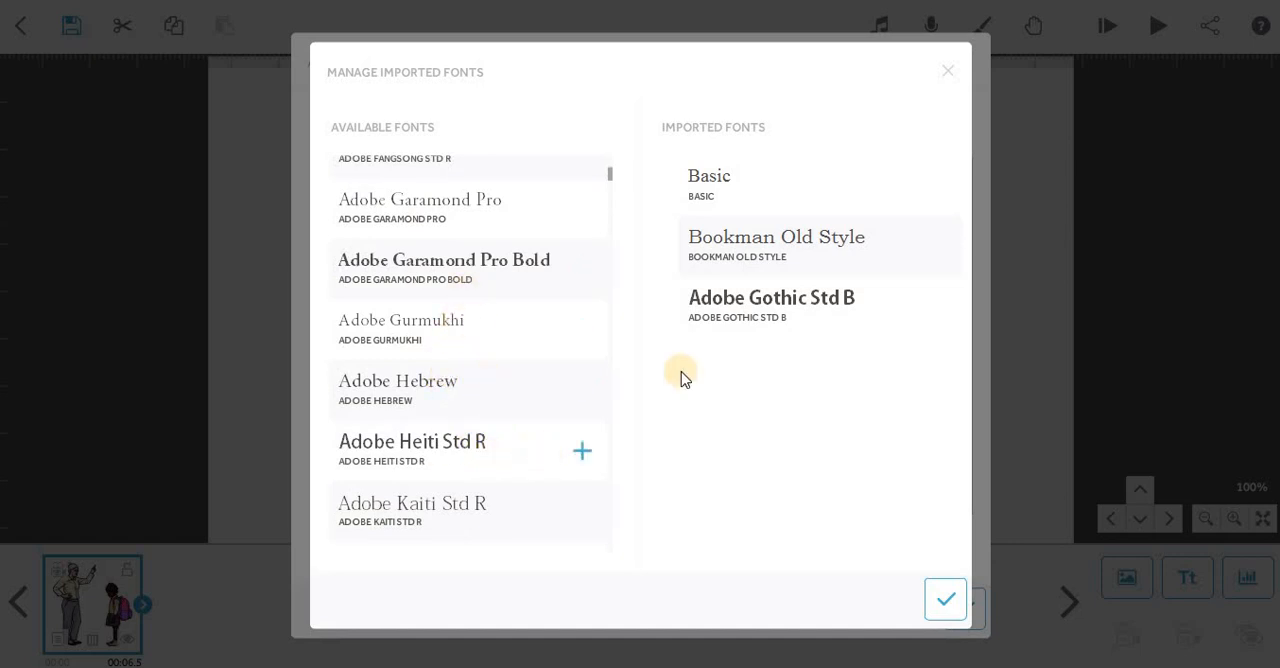
{"action": "left_click", "coordinate": [577, 450]}
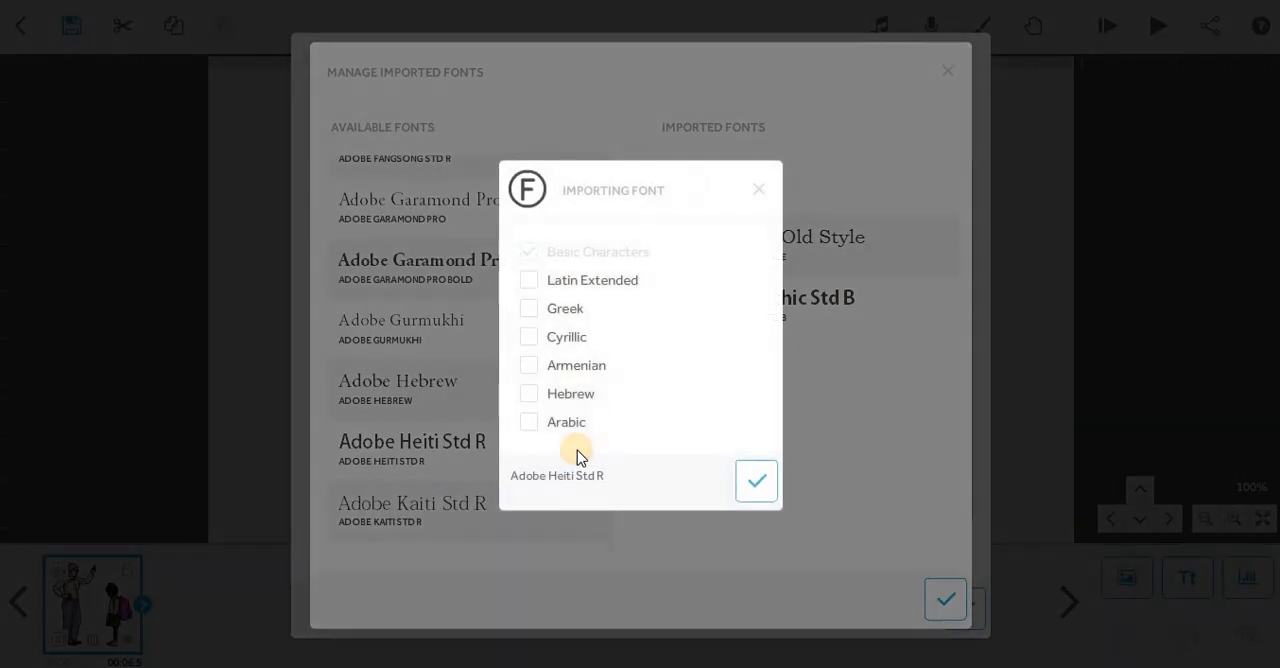
{"action": "left_click", "coordinate": [529, 283]}
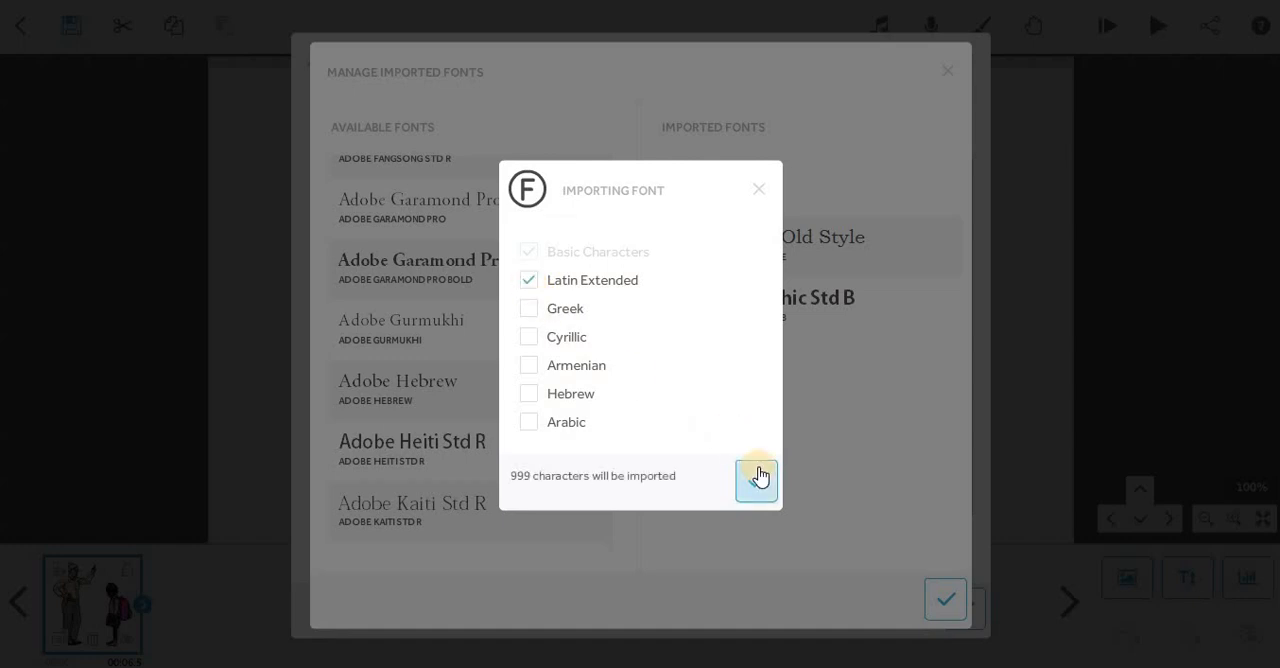
{"action": "left_click", "coordinate": [823, 345]}
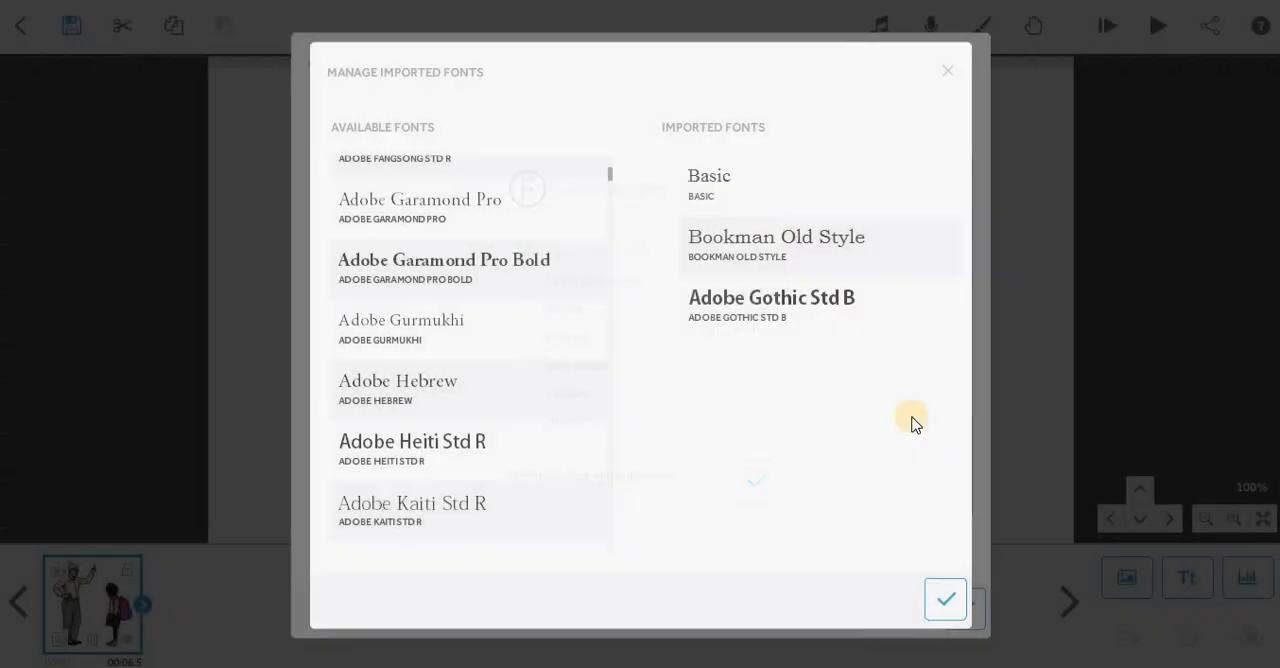
{"action": "left_click", "coordinate": [945, 62]}
Keep the BASIC font for the text and add it to the canvas.
{"action": "left_click", "coordinate": [510, 132]}
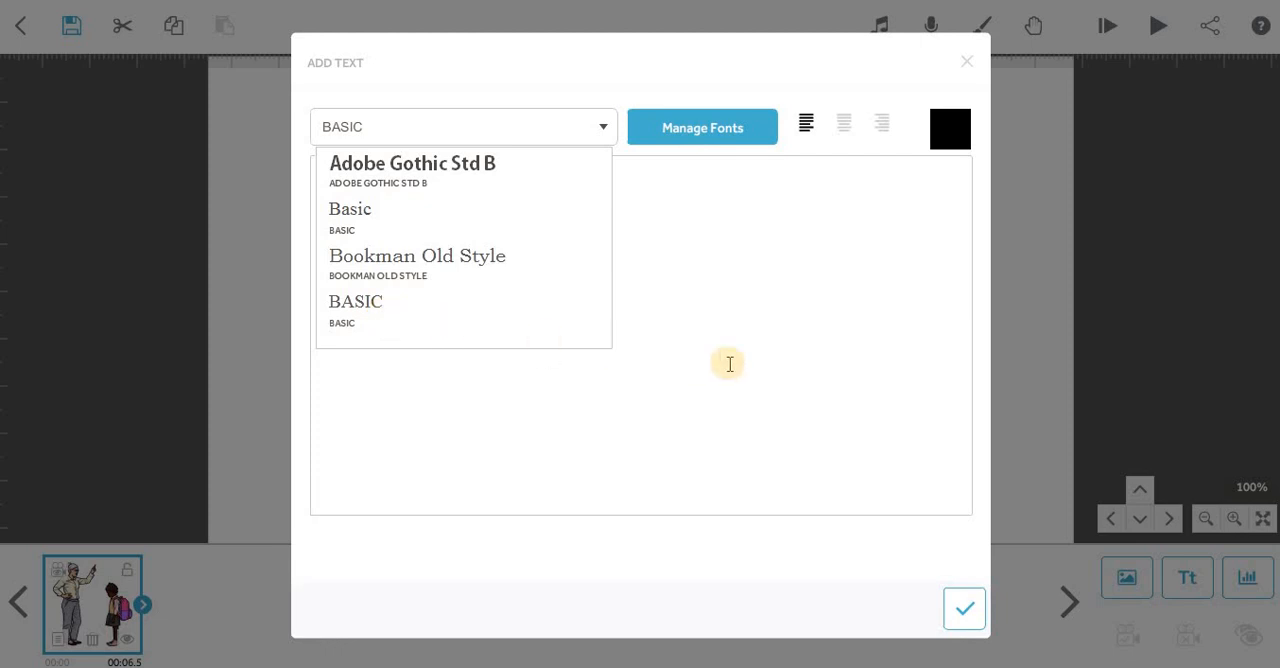
{"action": "left_click", "coordinate": [602, 313]}
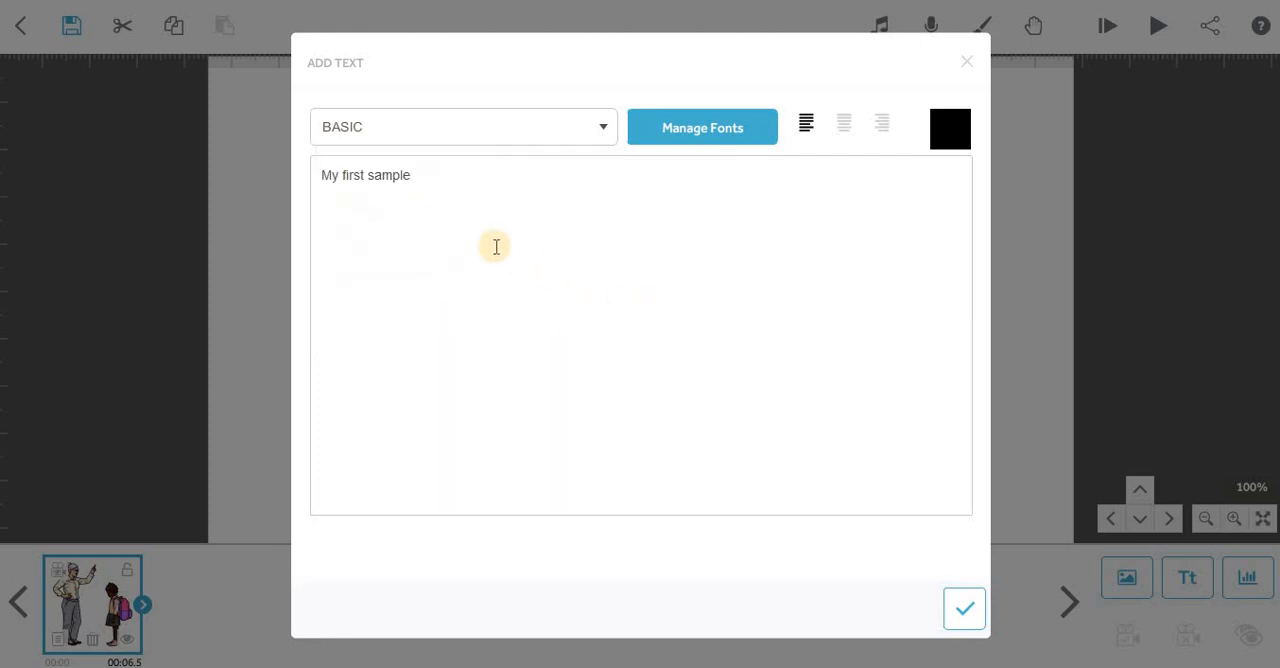
{"action": "left_click", "coordinate": [963, 607]}
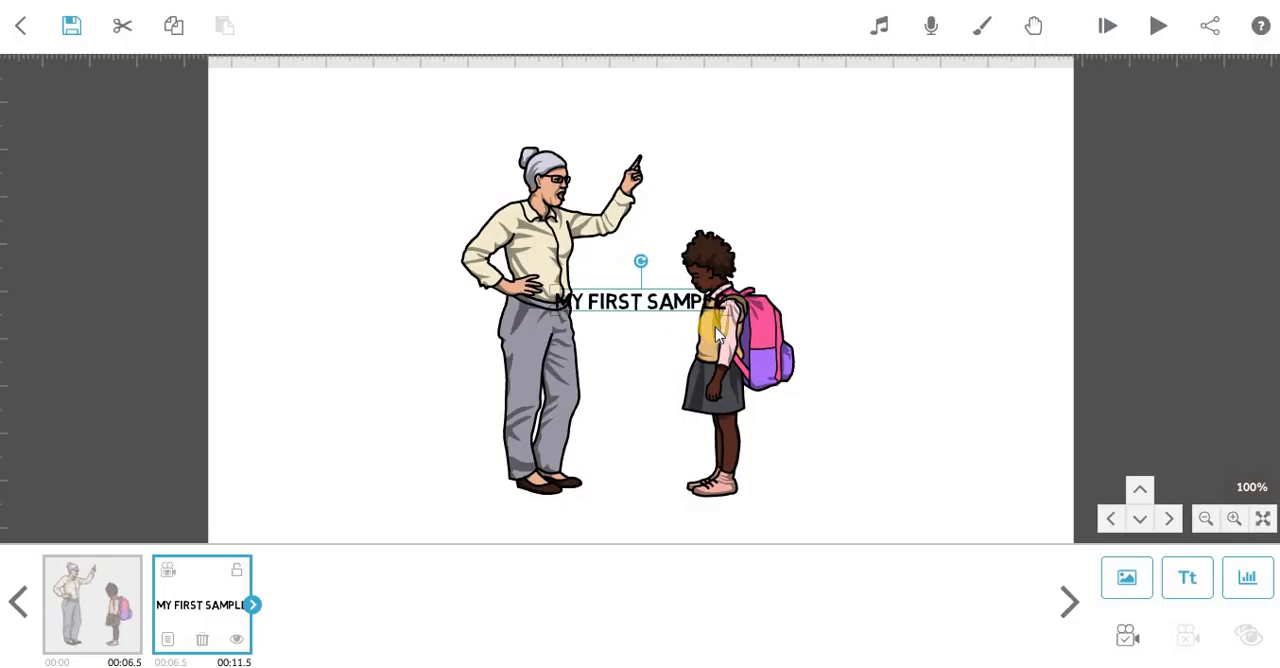
Move the "My first sample" text below the characters and enlarge it to span roughly the image's width.
{"action": "left_click_drag", "start_coordinate": [670, 308], "coordinate": [566, 509]}
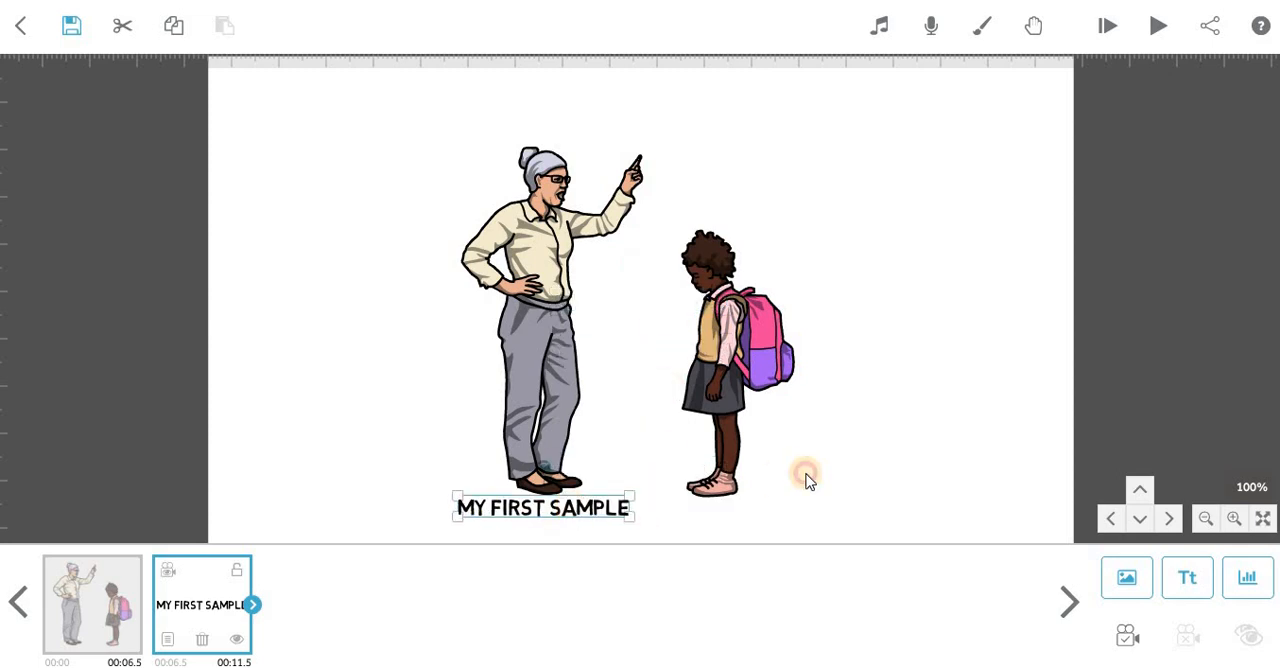
{"action": "left_click", "coordinate": [815, 402]}
{"action": "left_click_drag", "start_coordinate": [815, 398], "coordinate": [819, 320]}
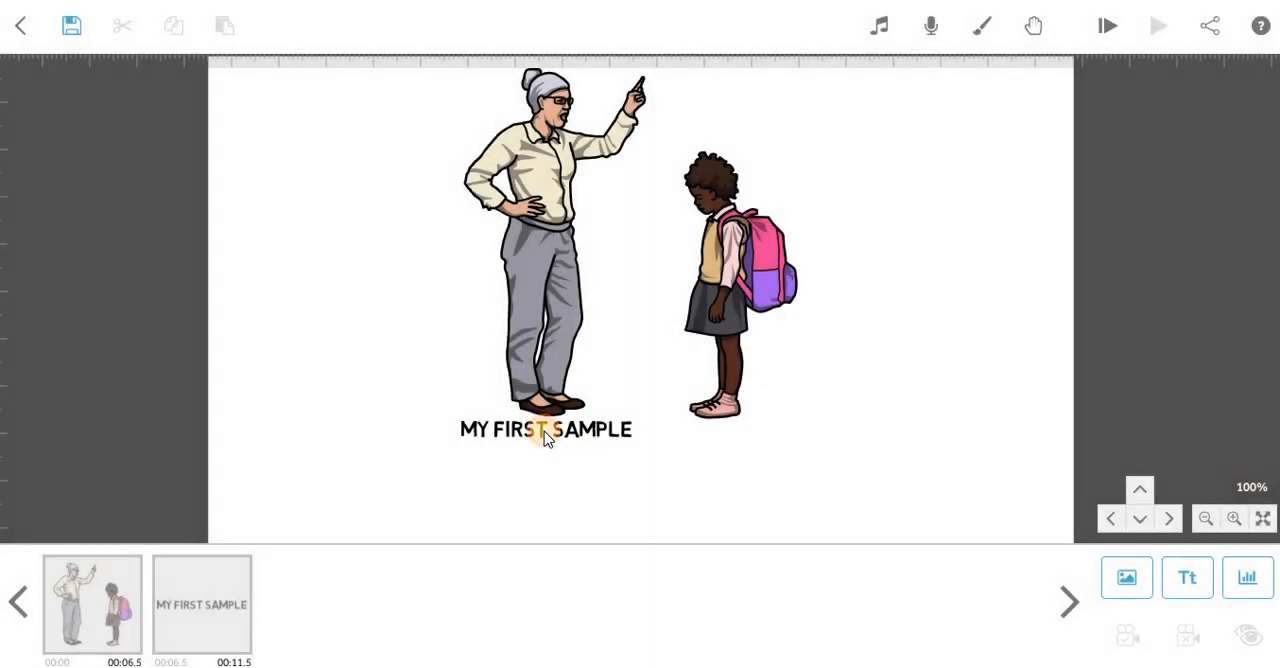
{"action": "left_click", "coordinate": [544, 431]}
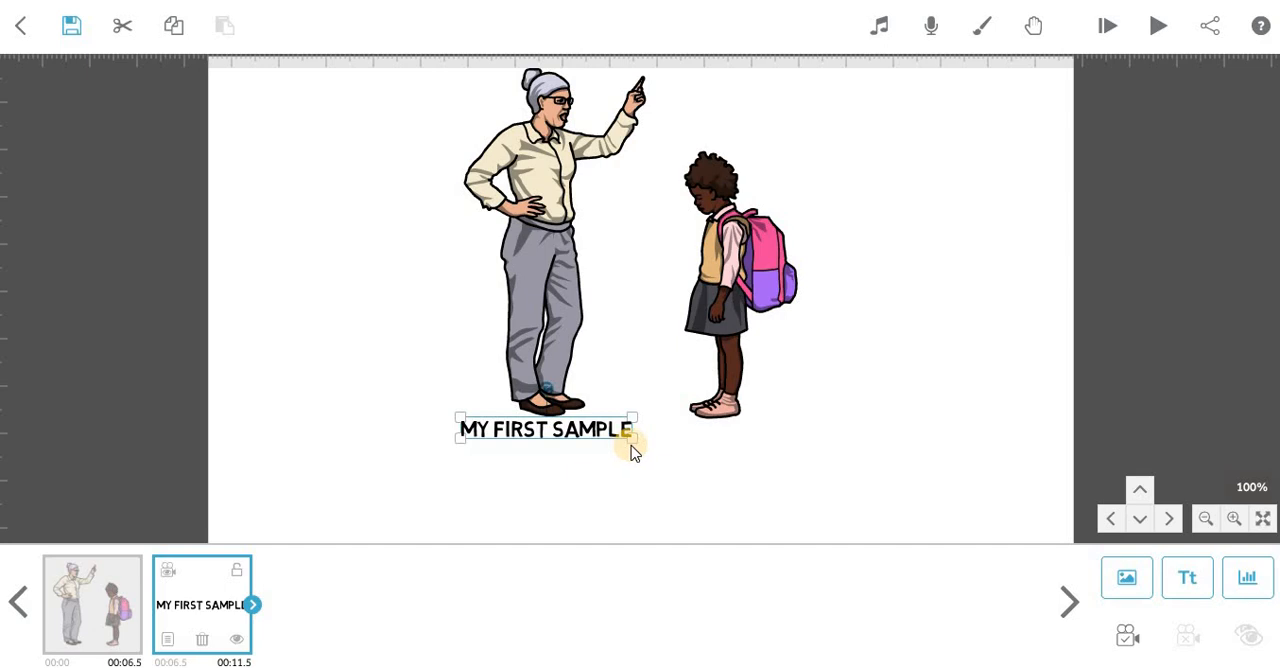
{"action": "left_click_drag", "start_coordinate": [634, 438], "coordinate": [716, 480]}
{"action": "left_click_drag", "start_coordinate": [1014, 294], "coordinate": [1028, 347]}
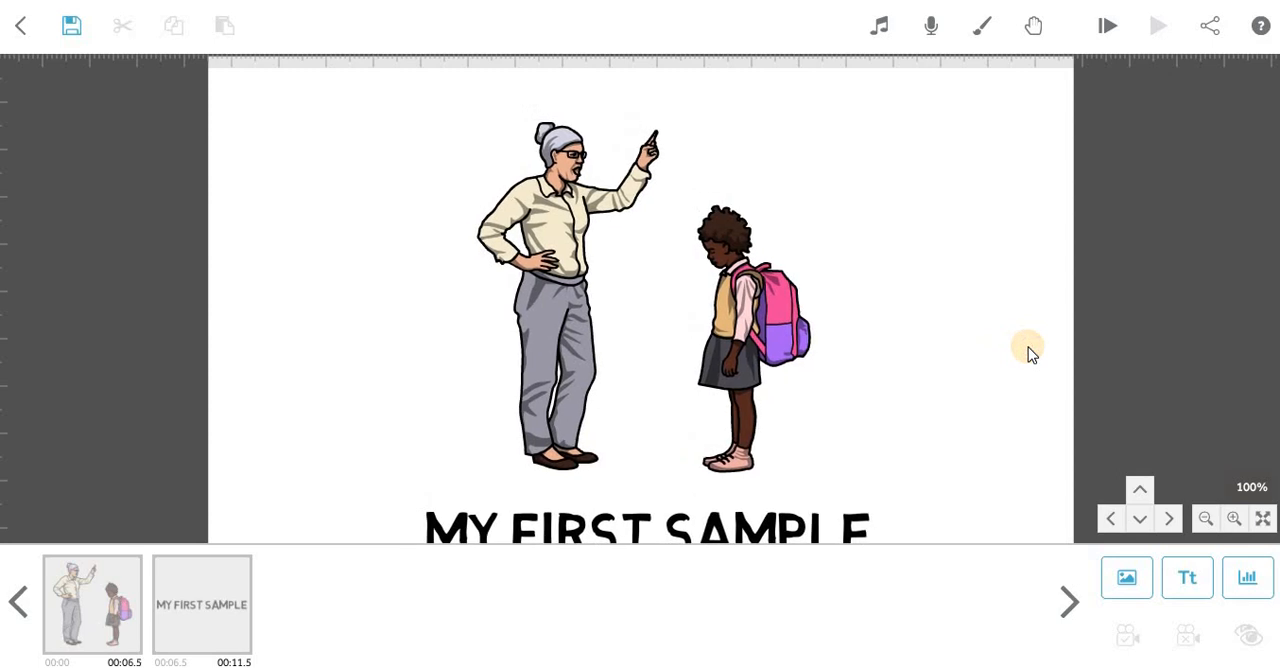
Preview the whole scribe from the start, covering both the image and text elements, and stop the playback.
{"action": "left_click", "coordinate": [940, 338]}
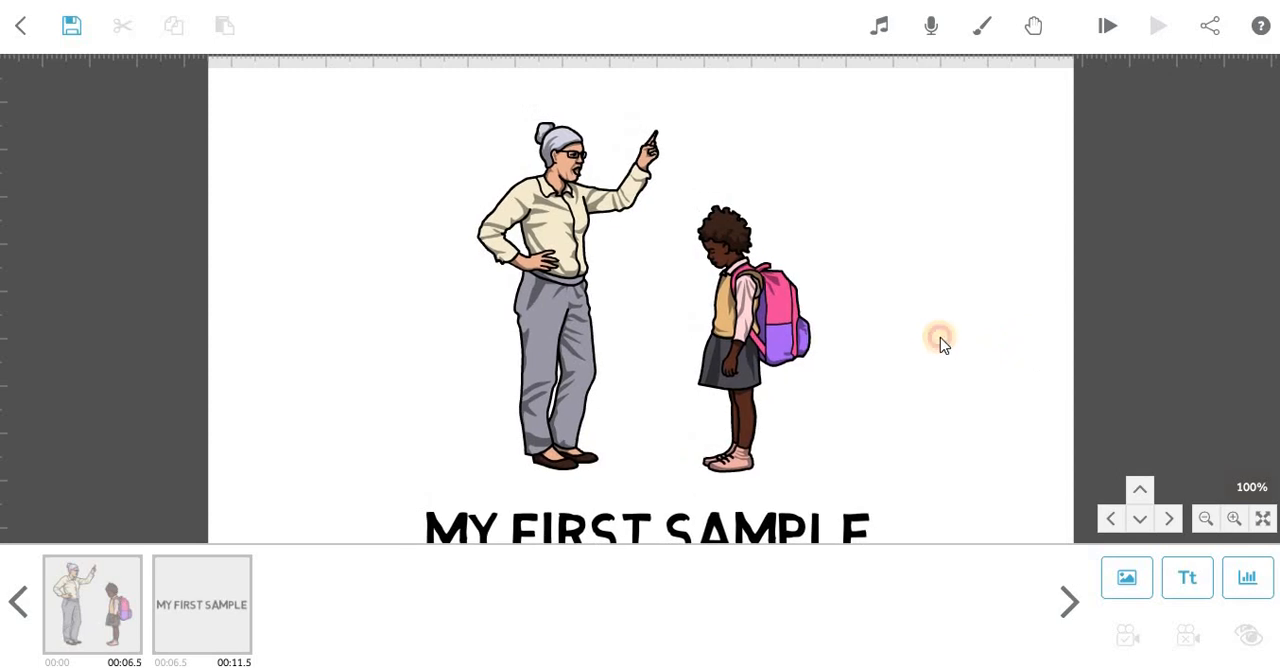
{"action": "left_click", "coordinate": [1107, 42]}
{"action": "left_click", "coordinate": [93, 608]}
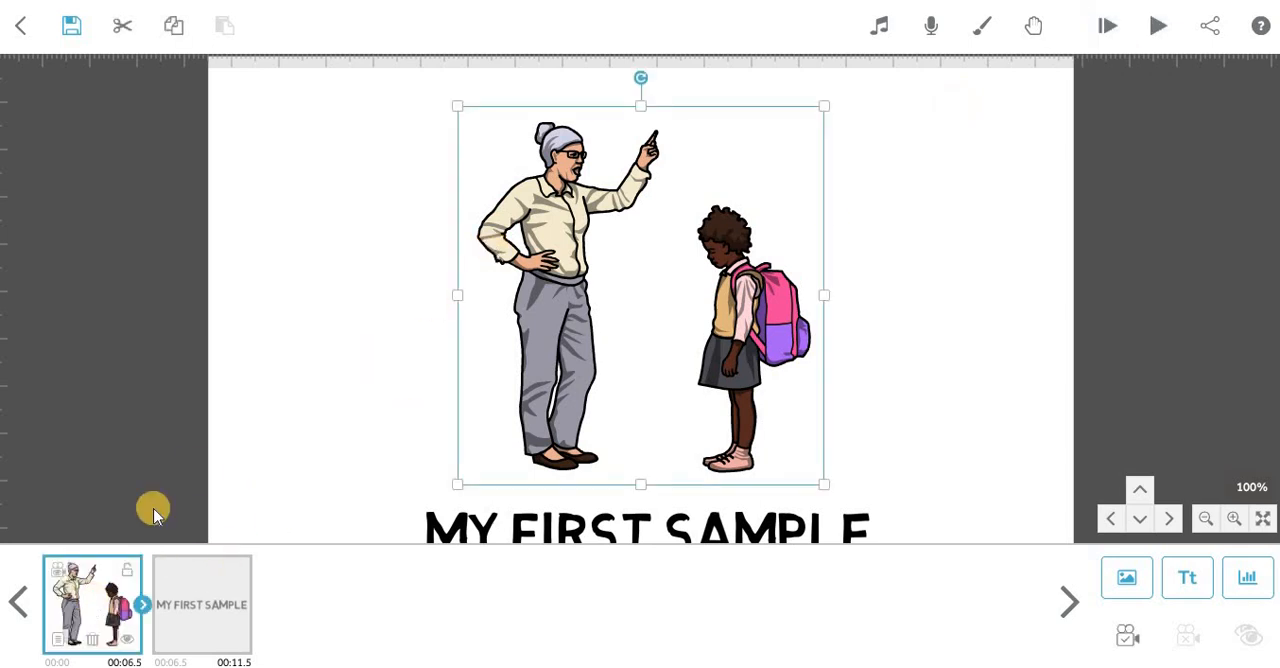
{"action": "left_click", "coordinate": [202, 599]}
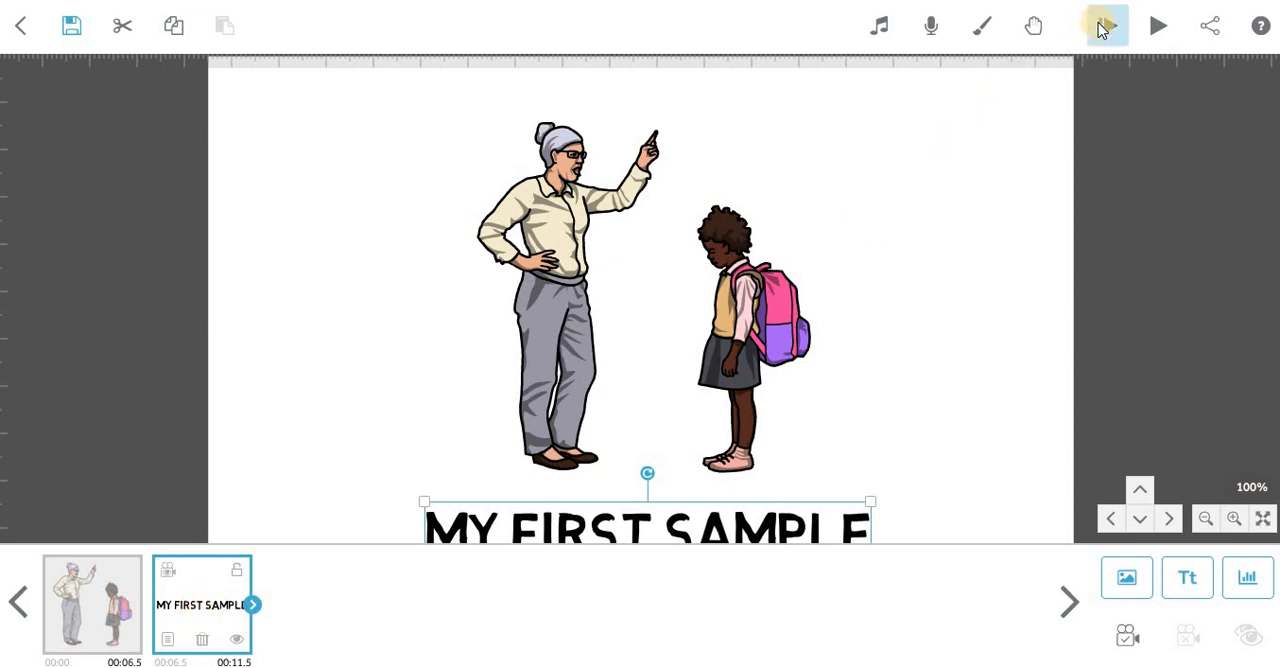
{"action": "left_click", "coordinate": [108, 605]}
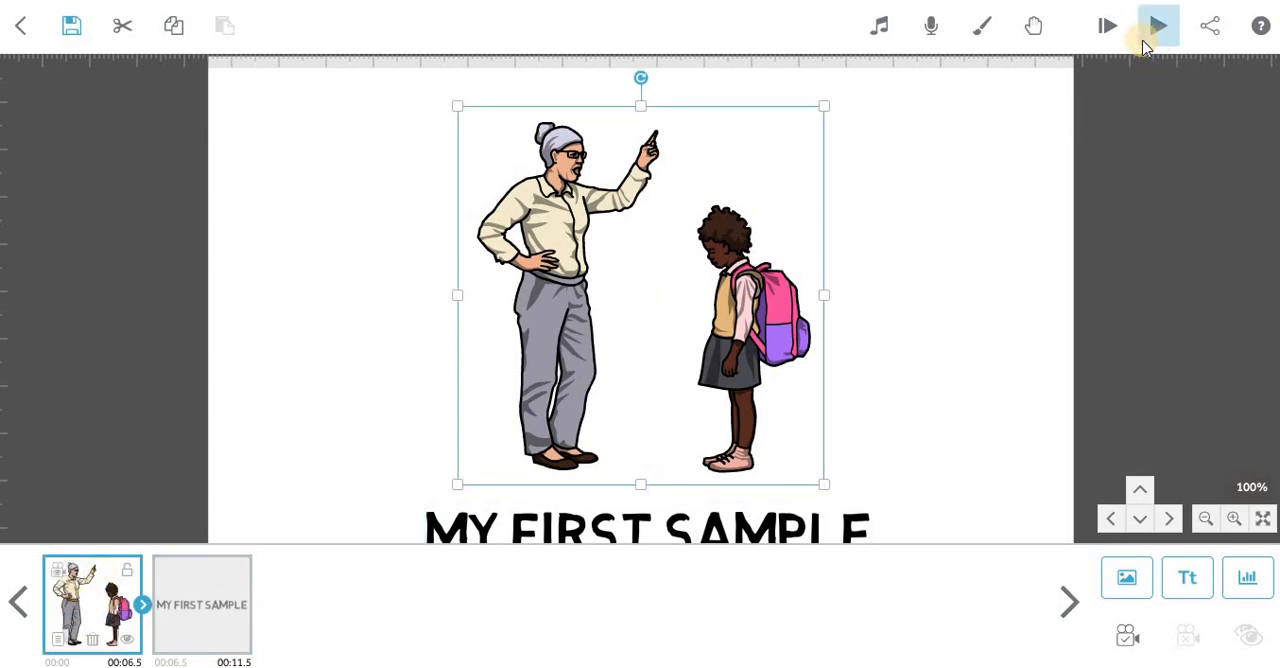
{"action": "left_click", "coordinate": [1108, 28]}
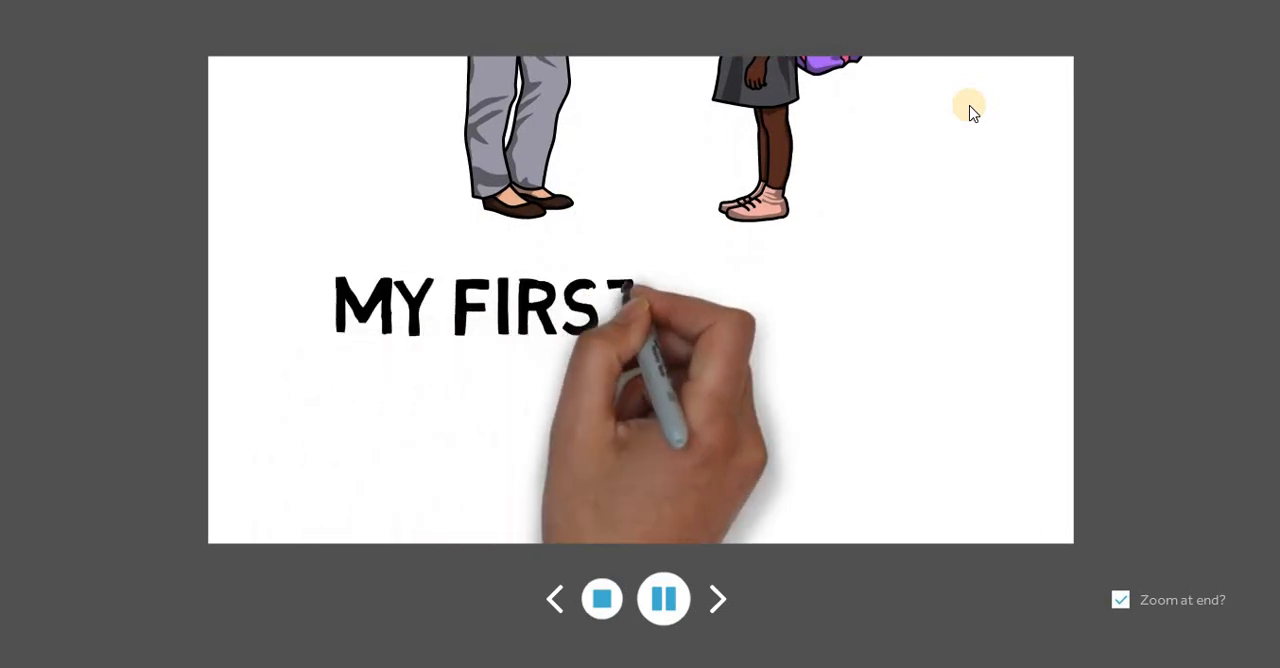
{"action": "left_click", "coordinate": [601, 598]}
Replay the scribe from the start and stop it while the woman is being drawn.
{"action": "left_click_drag", "start_coordinate": [965, 238], "coordinate": [982, 490]}
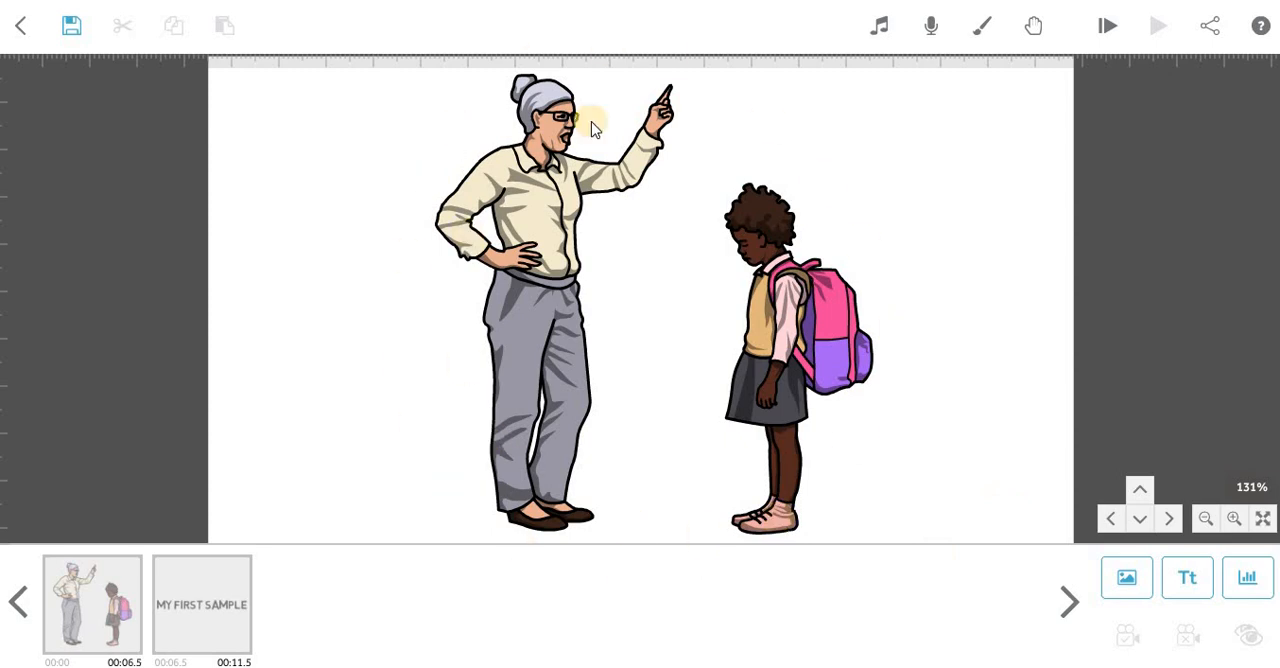
{"action": "left_click", "coordinate": [1097, 30]}
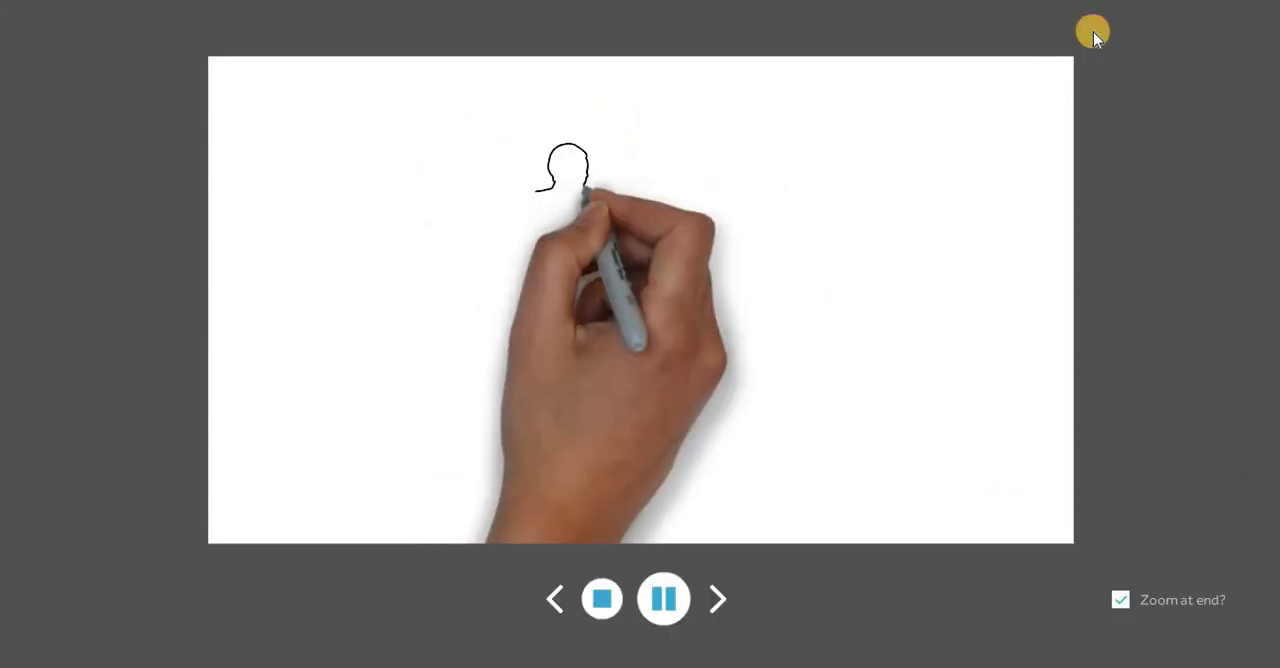
{"action": "left_click", "coordinate": [592, 600]}
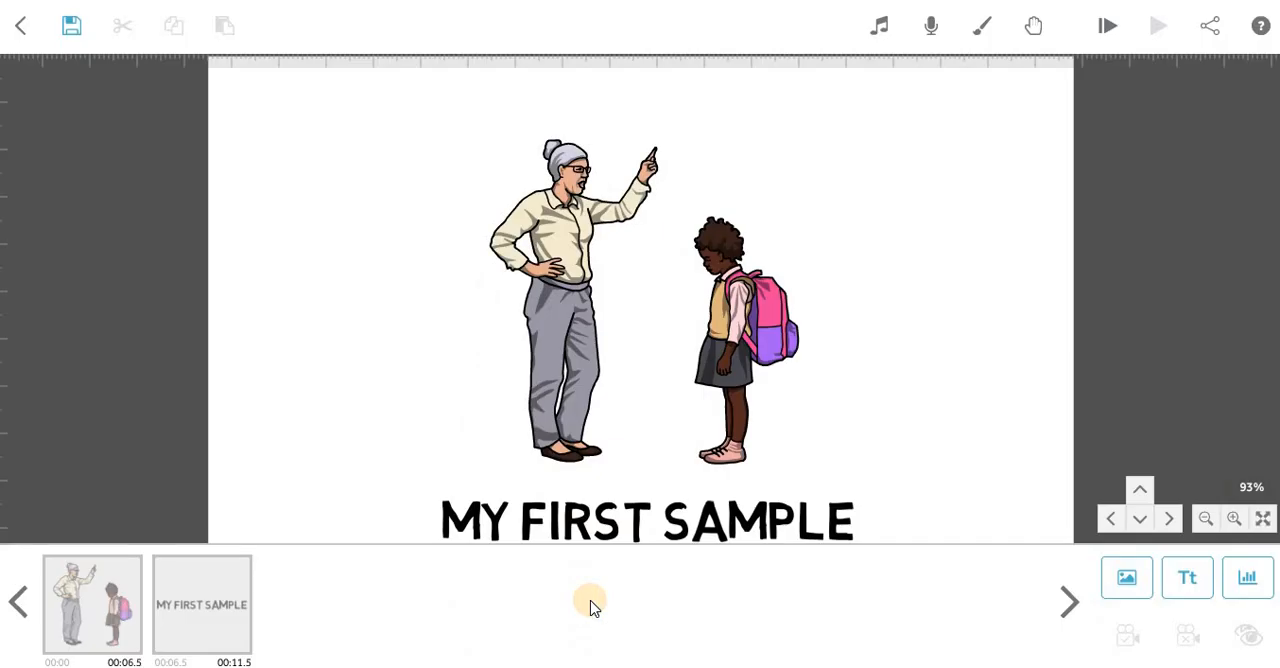
Show the image element's timing settings, preview the scribe from that element, and stop the playback.
{"action": "left_click", "coordinate": [679, 368]}
{"action": "left_click", "coordinate": [645, 528]}
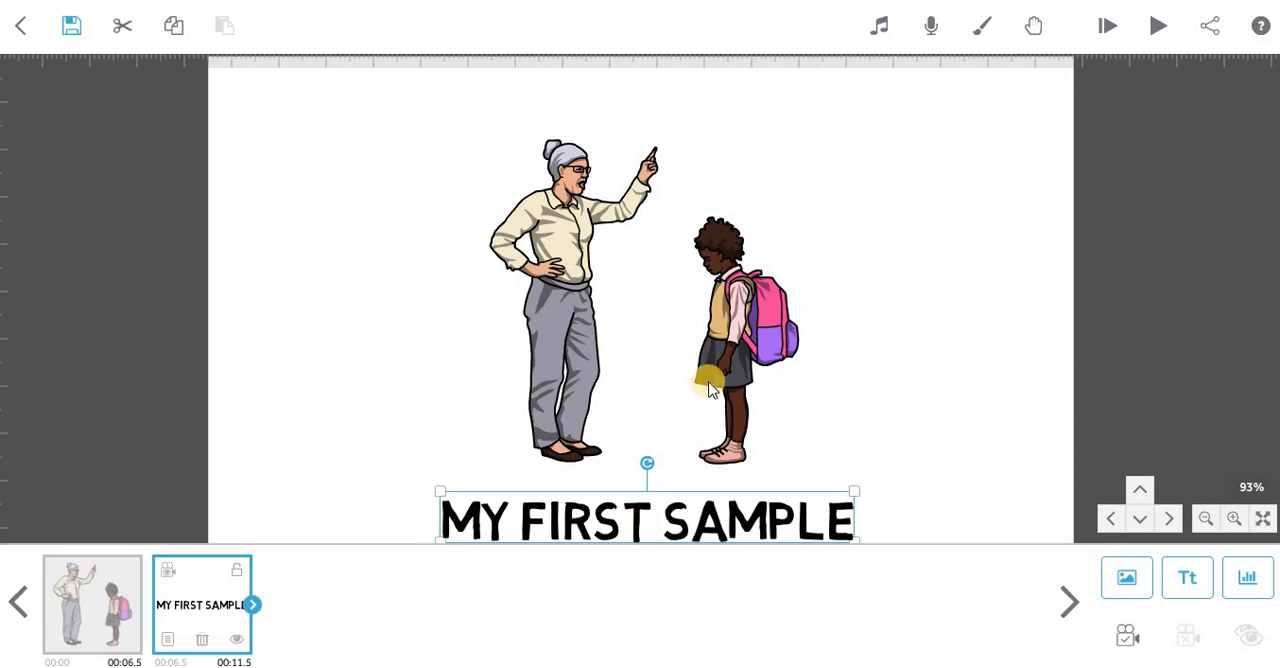
{"action": "left_click", "coordinate": [115, 600]}
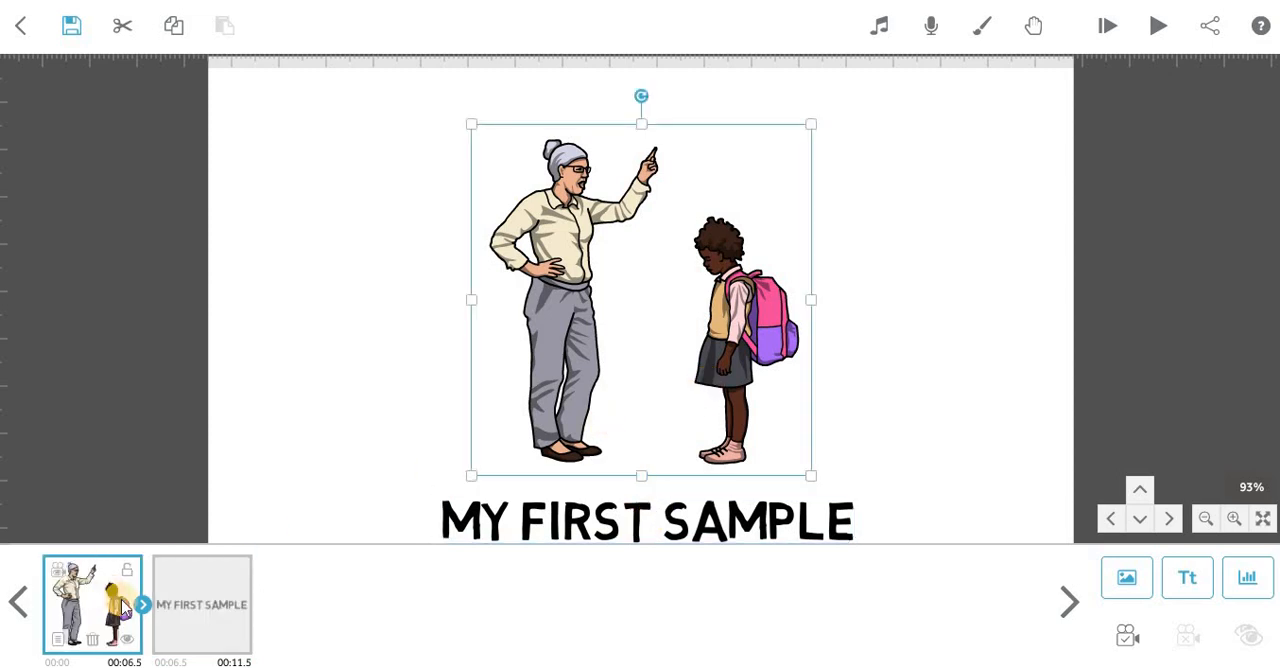
{"action": "left_click", "coordinate": [143, 604]}
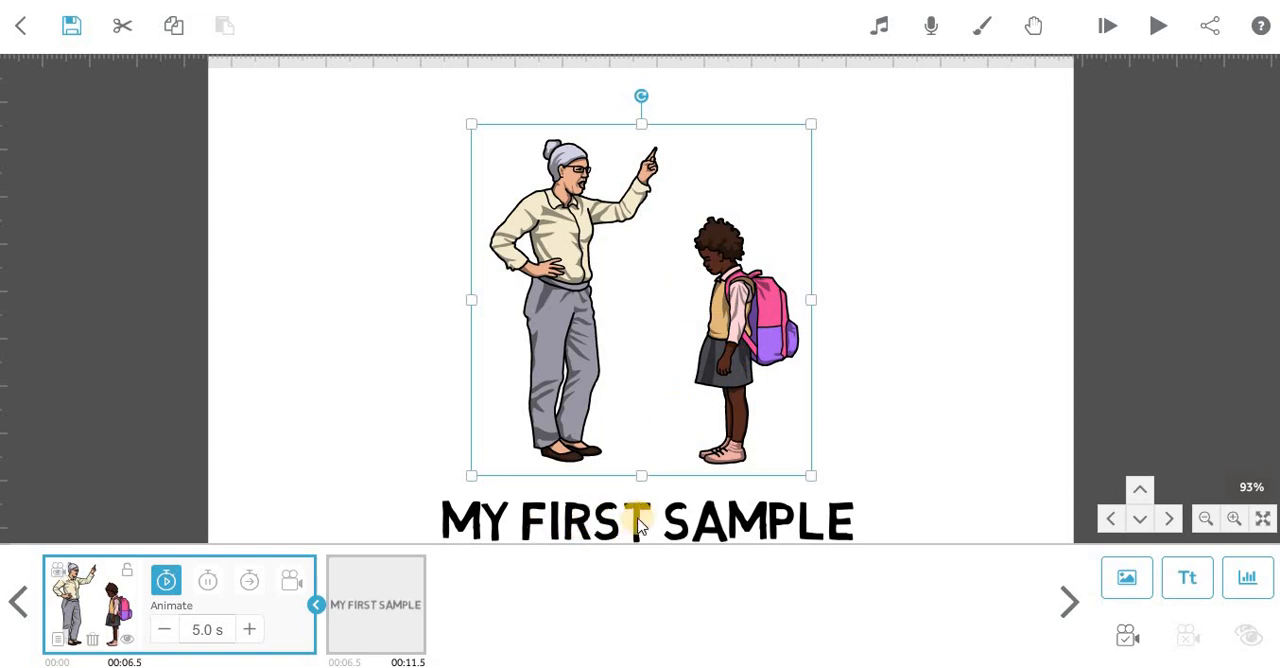
{"action": "left_click", "coordinate": [1157, 26]}
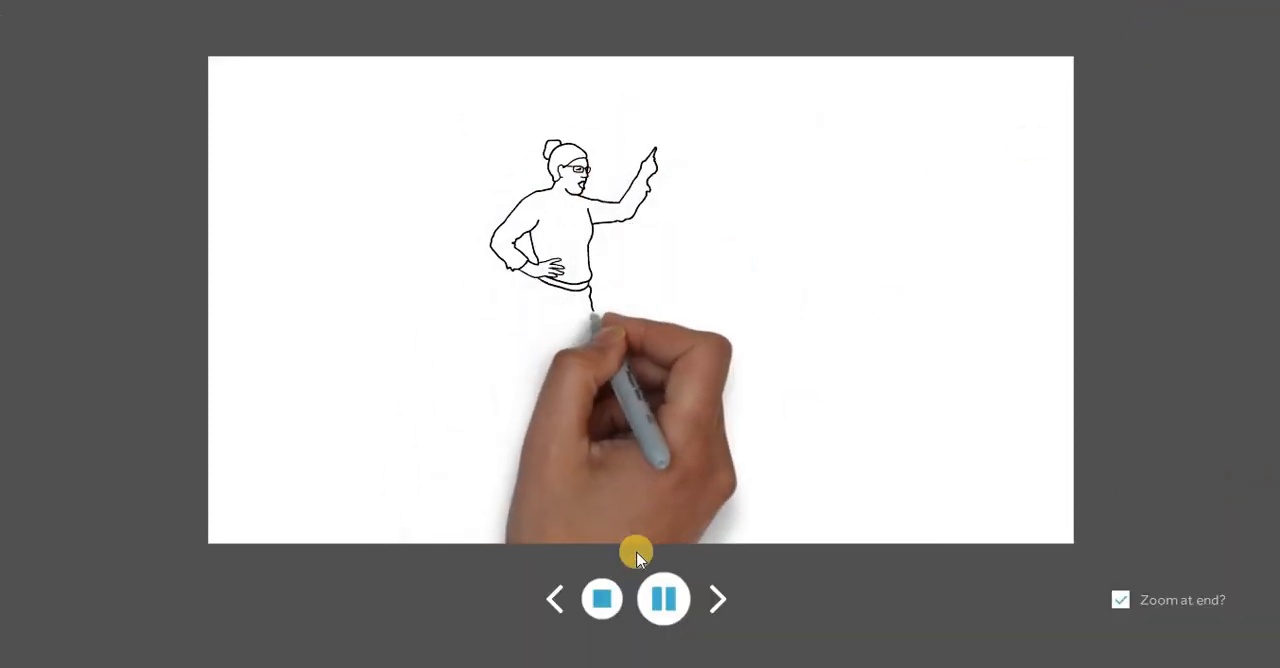
{"action": "left_click", "coordinate": [603, 600]}
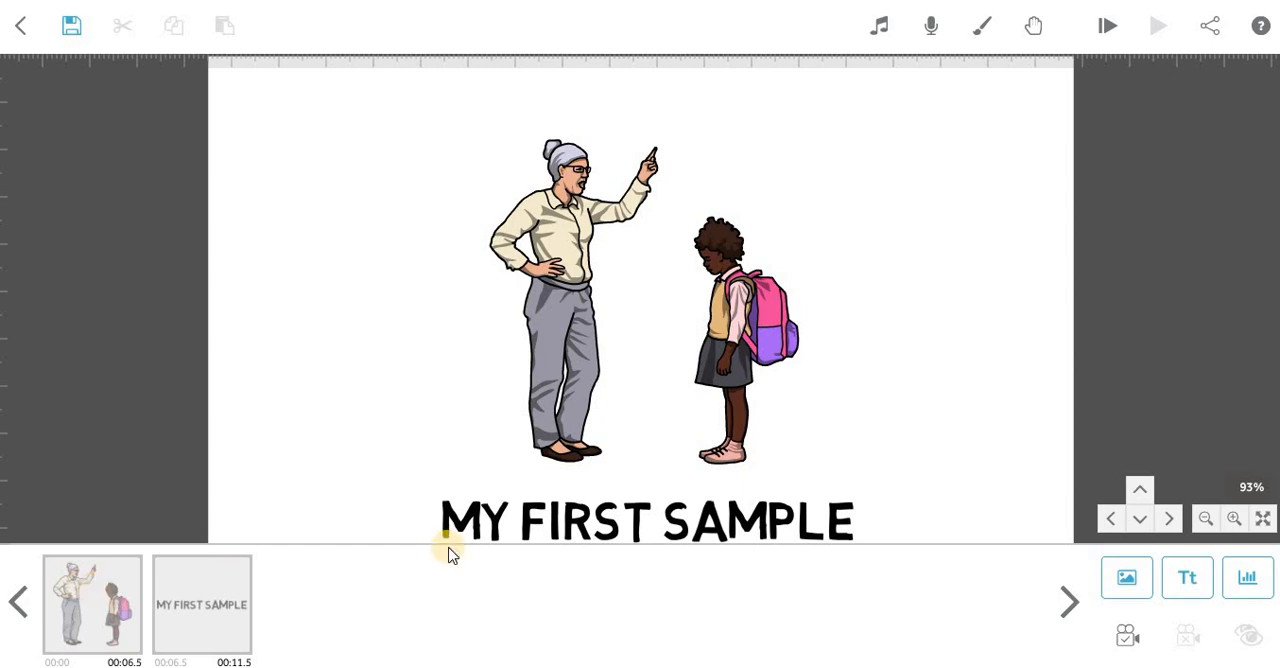
View the "My first sample" text's camera position, preview the scribe from that element, and stop the playback.
{"action": "left_click", "coordinate": [648, 519]}
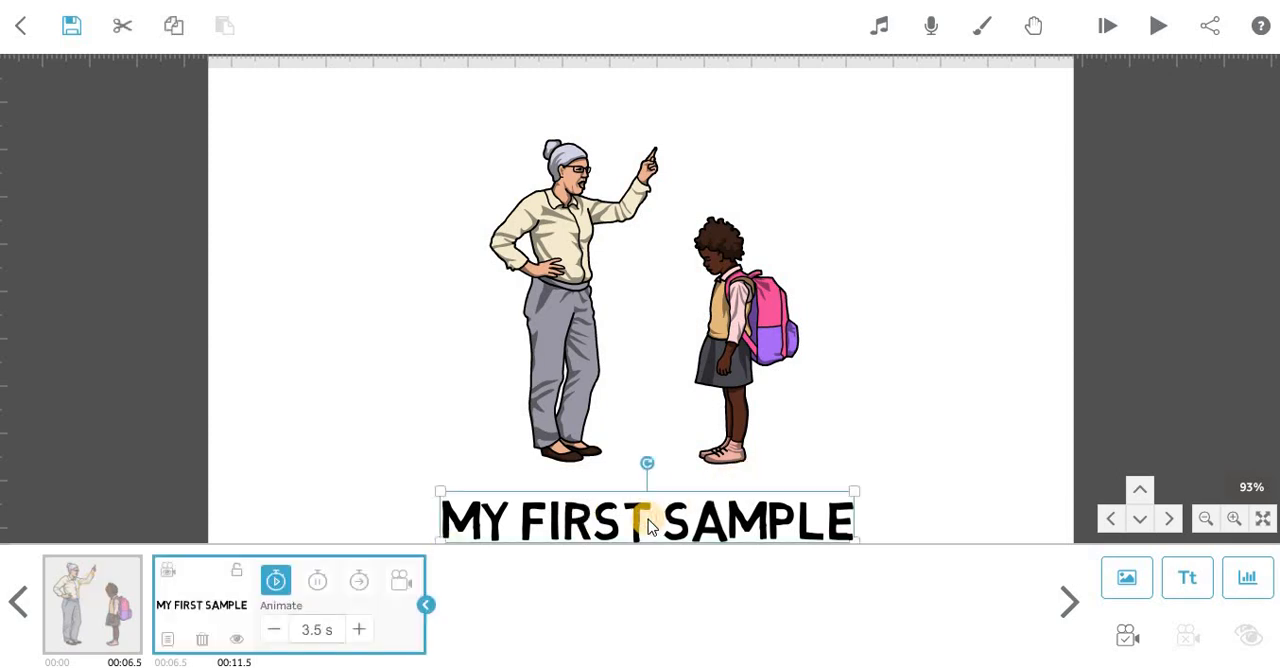
{"action": "left_click", "coordinate": [168, 578]}
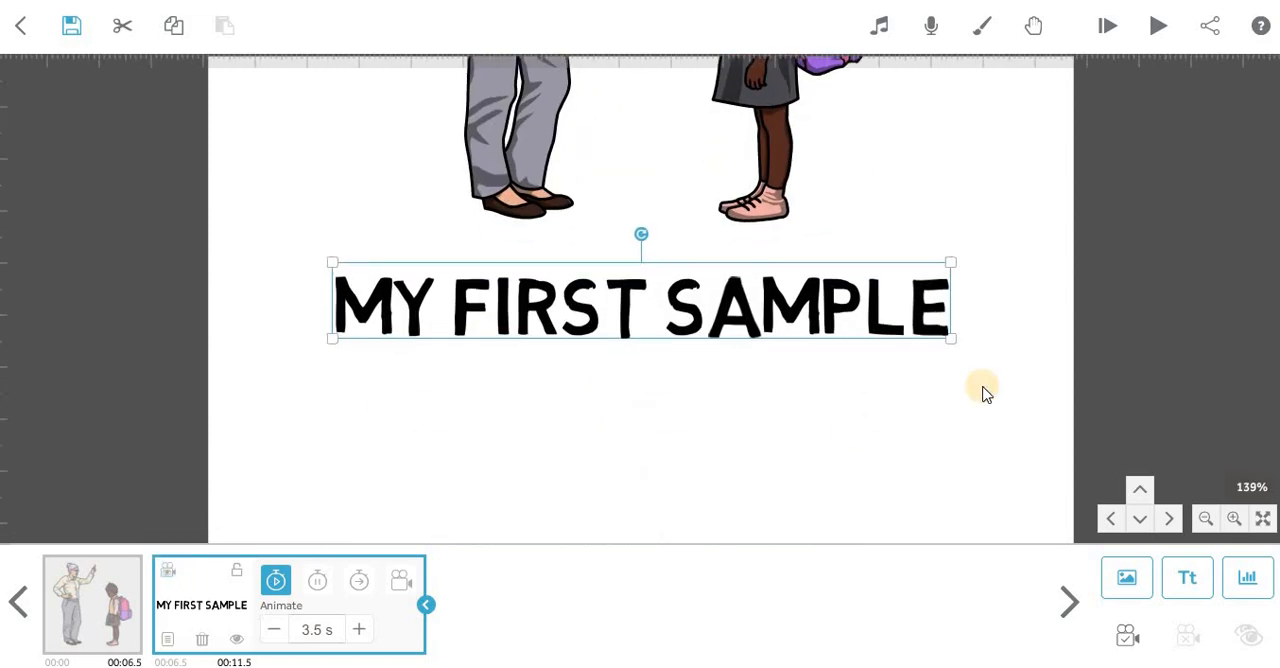
{"action": "left_click", "coordinate": [858, 432]}
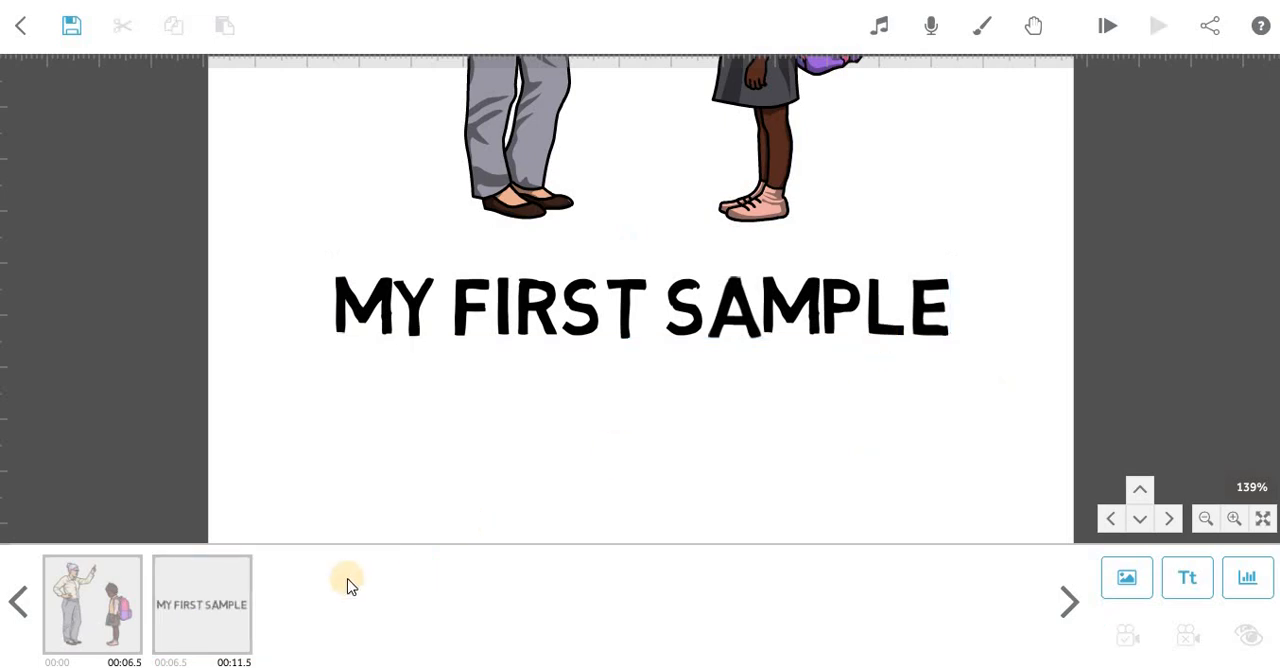
{"action": "left_click", "coordinate": [205, 604]}
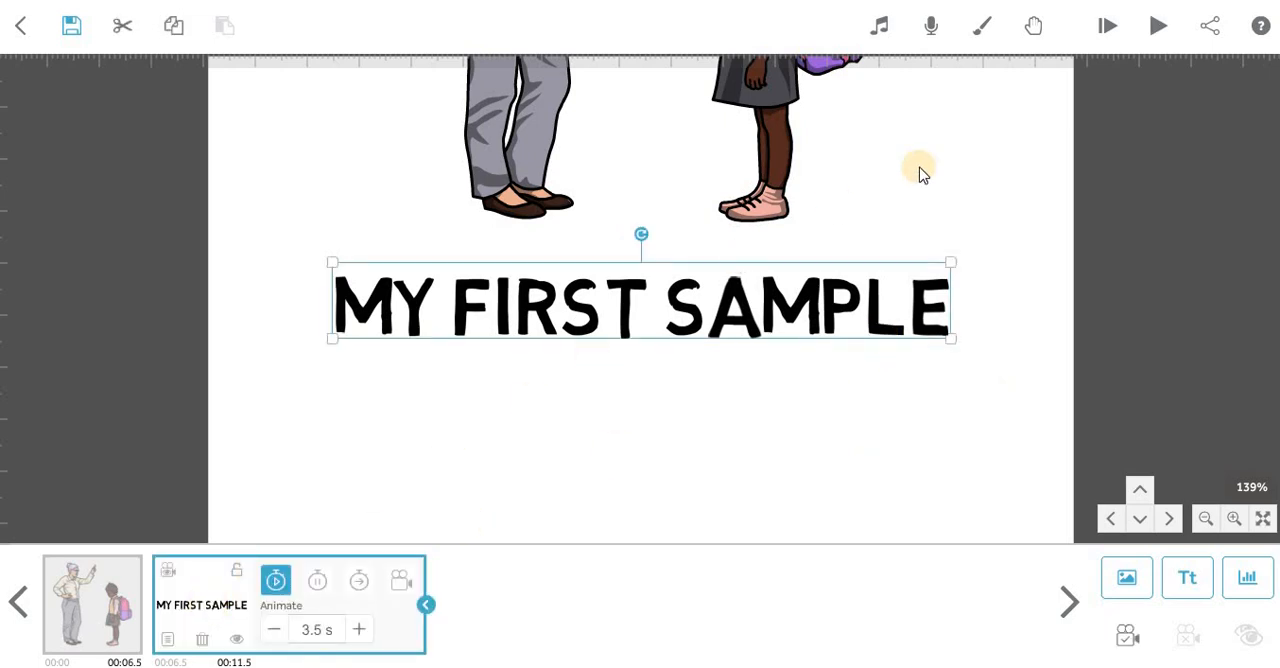
{"action": "left_click", "coordinate": [1157, 27]}
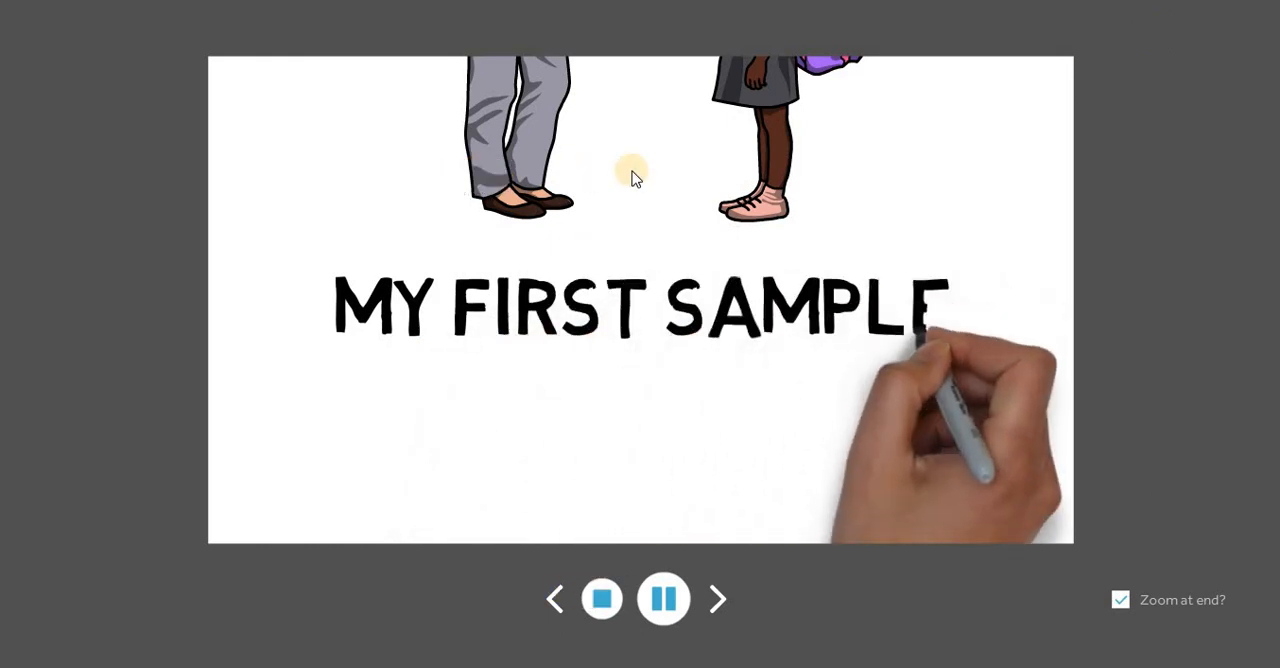
{"action": "left_click", "coordinate": [612, 592]}
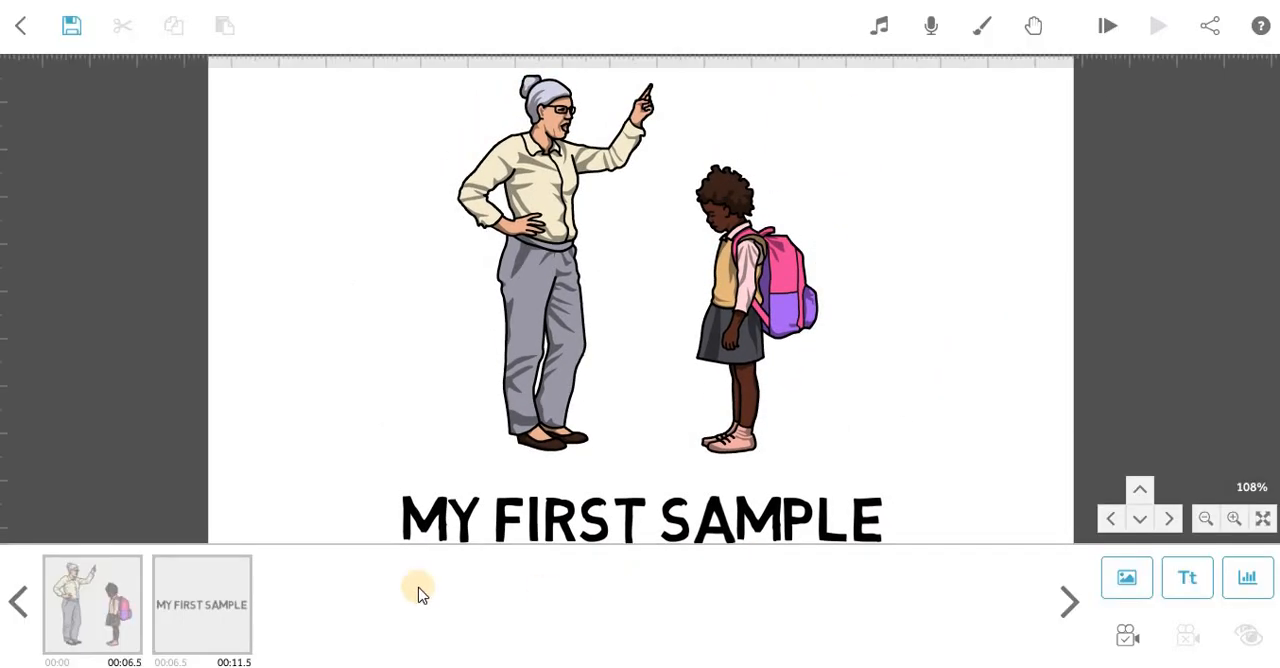
Set the text element's camera to a wider view framing both characters and the caption, preview from the text, and stop the playback.
{"action": "left_click", "coordinate": [214, 585]}
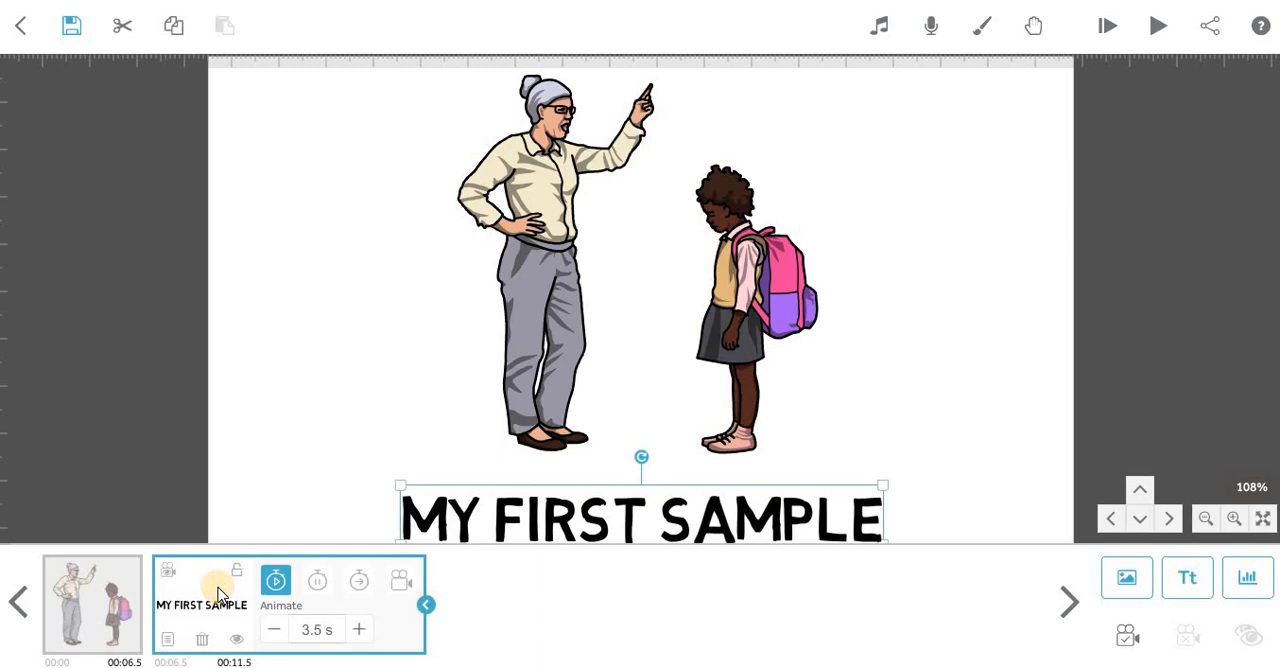
{"action": "left_click", "coordinate": [168, 571]}
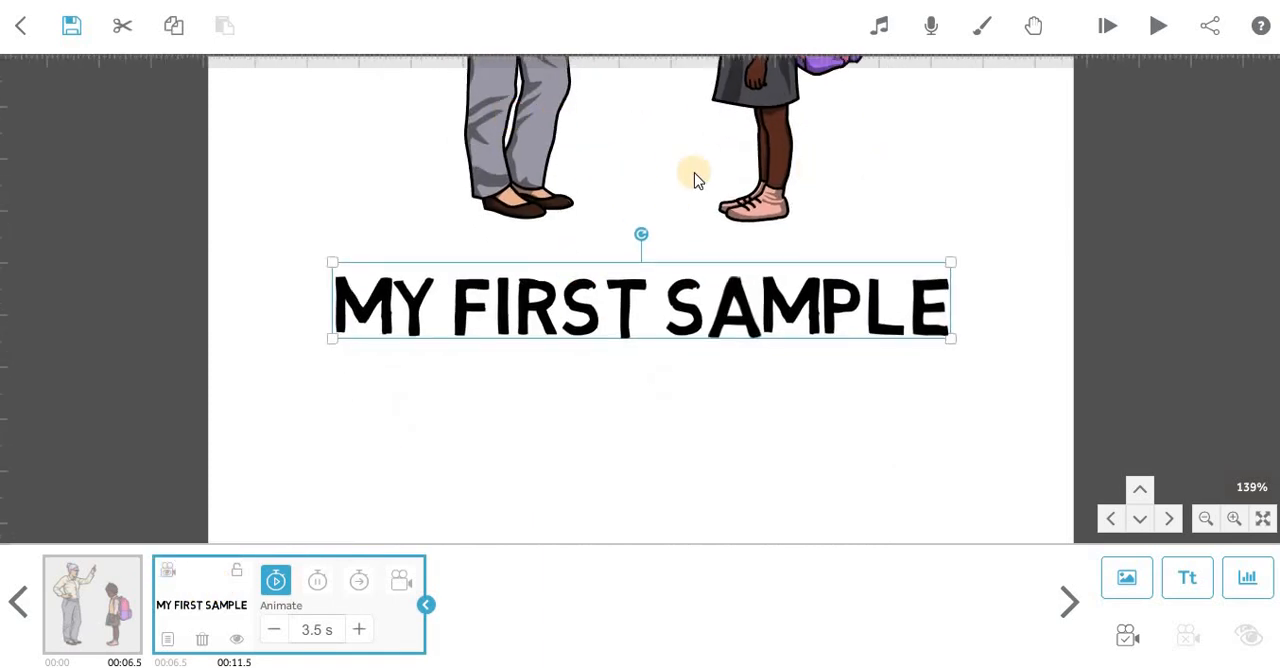
{"action": "left_click", "coordinate": [621, 488]}
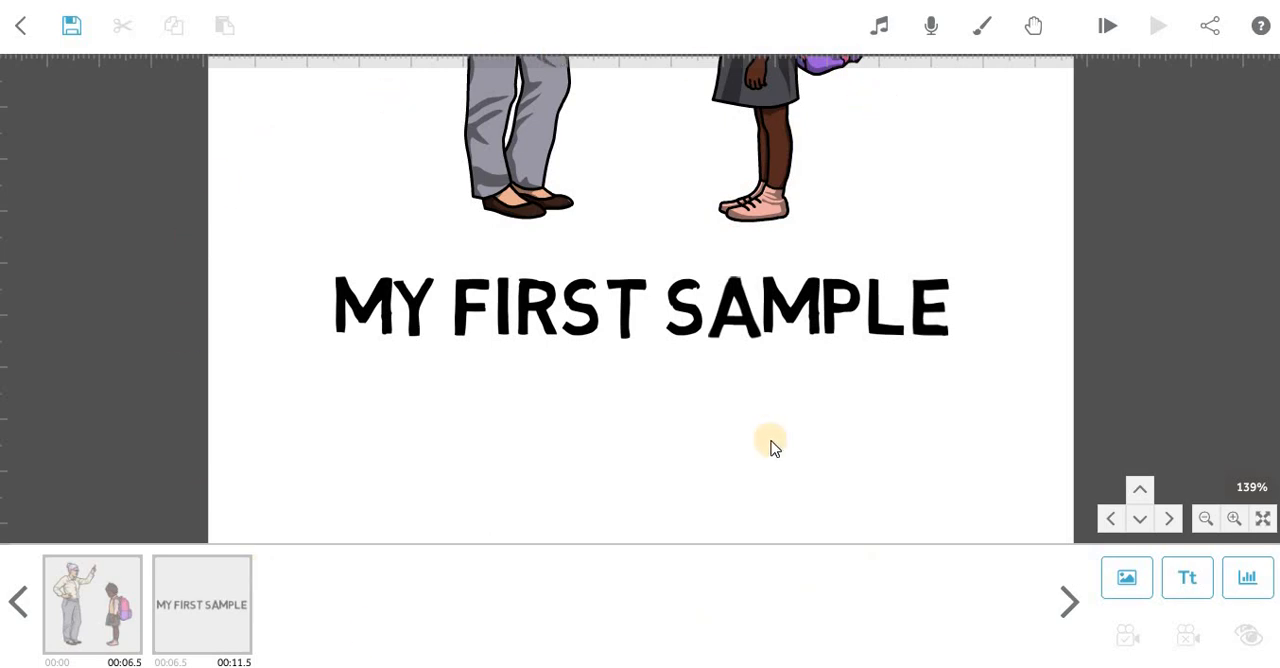
{"action": "scroll", "coordinate": [770, 448], "scroll_direction": "down", "scroll_amount": 5}
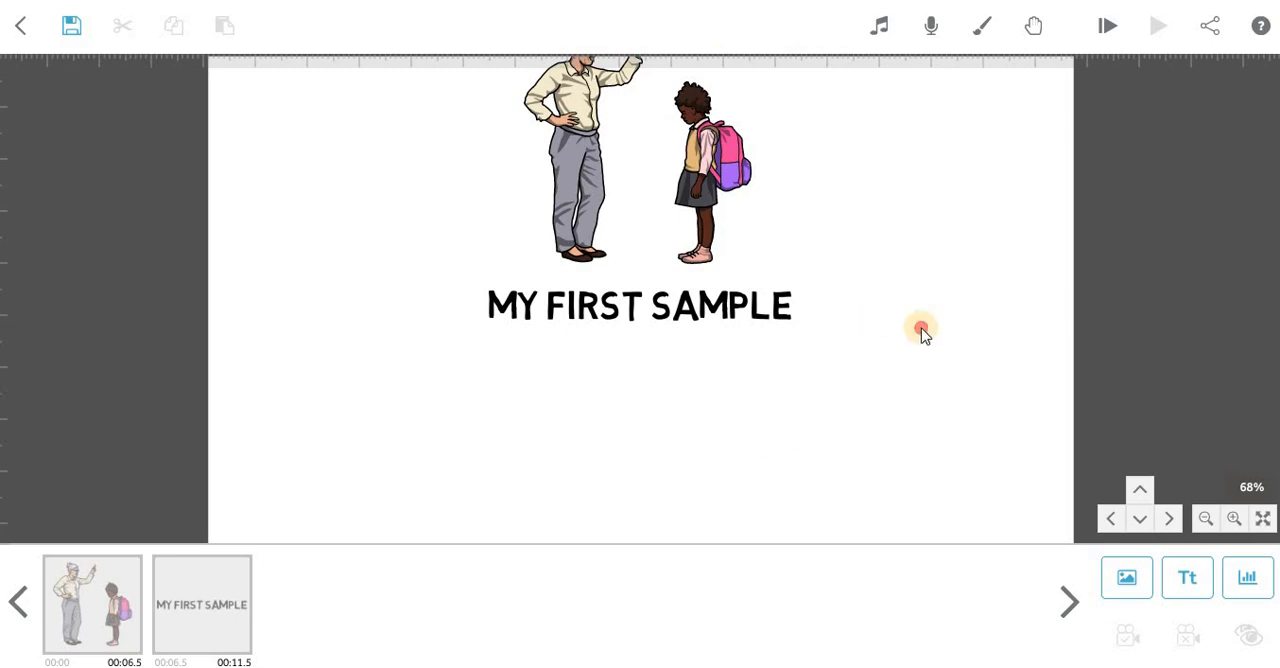
{"action": "left_click_drag", "start_coordinate": [923, 335], "coordinate": [923, 420]}
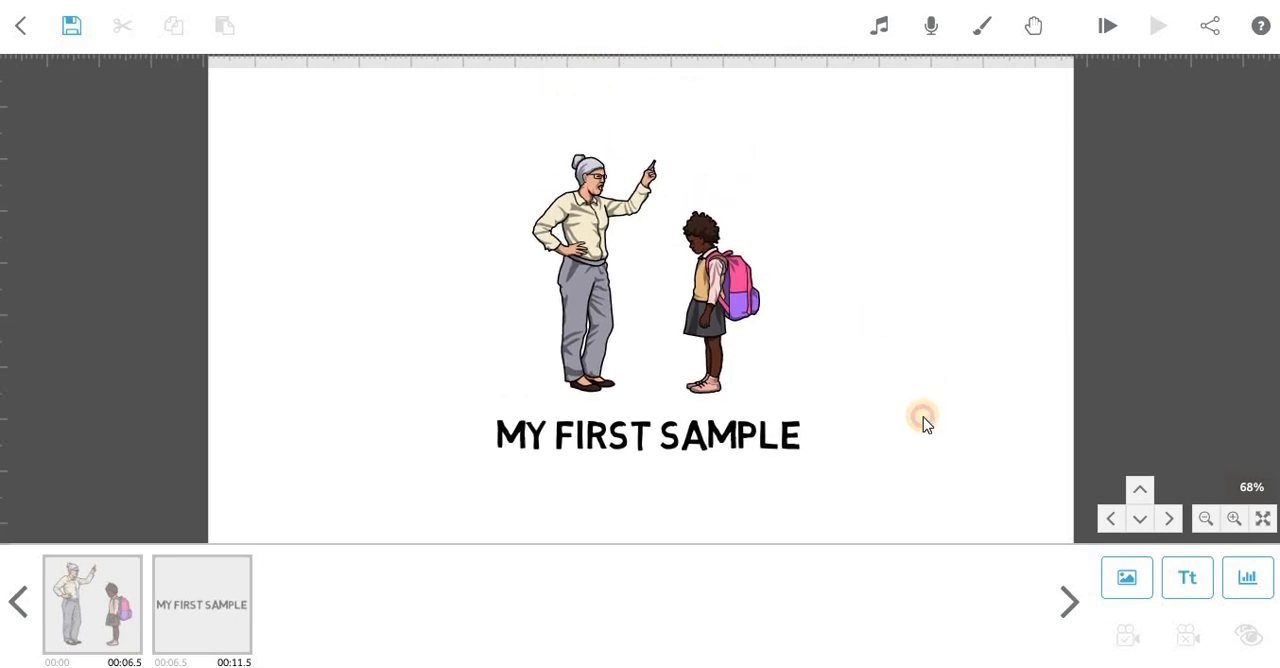
{"action": "left_click", "coordinate": [672, 440]}
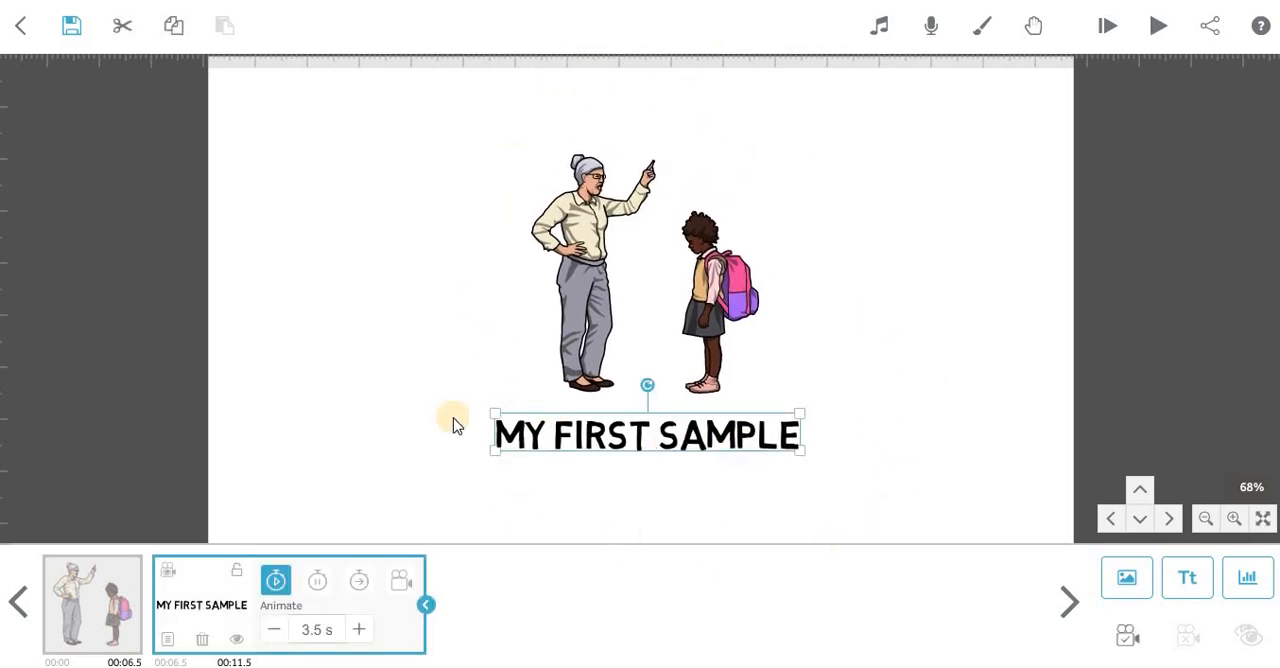
{"action": "left_click", "coordinate": [400, 586]}
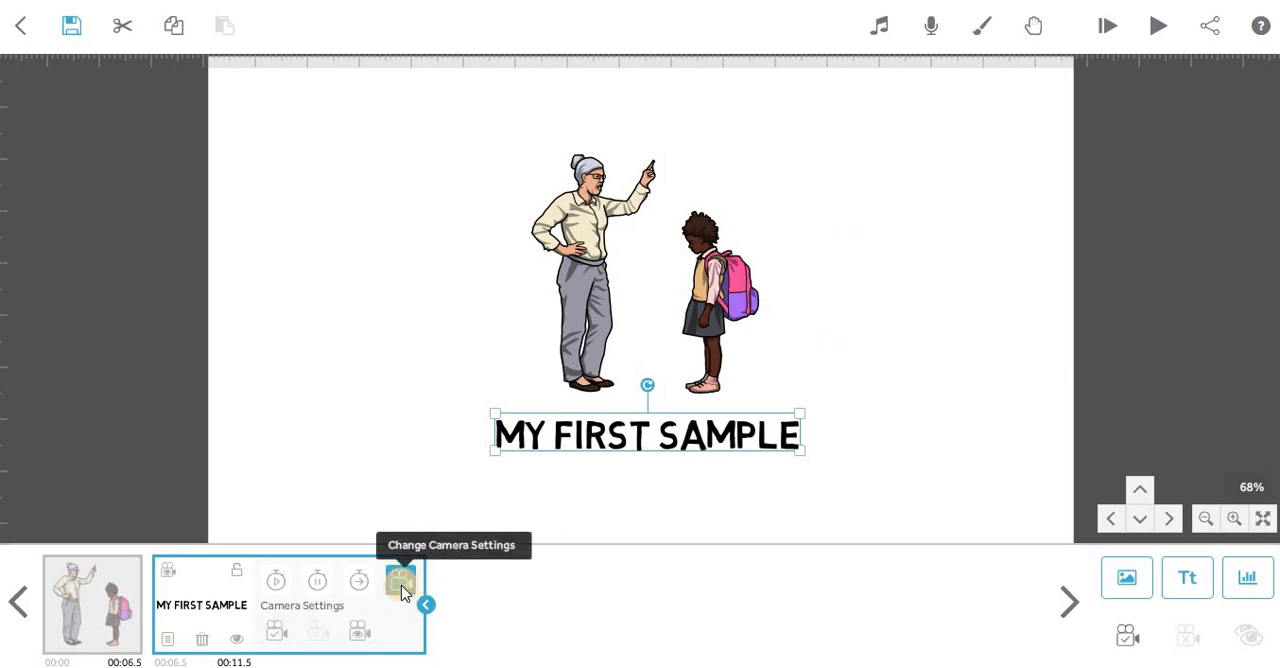
{"action": "left_click", "coordinate": [278, 632]}
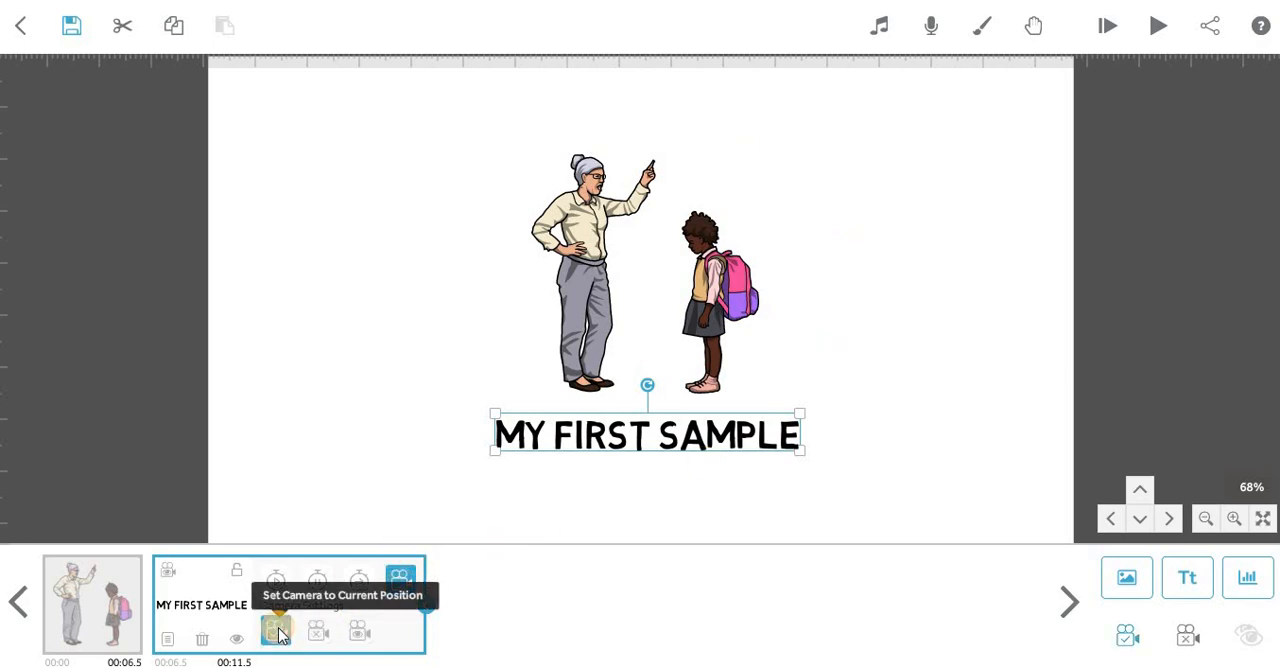
{"action": "left_click", "coordinate": [1156, 27]}
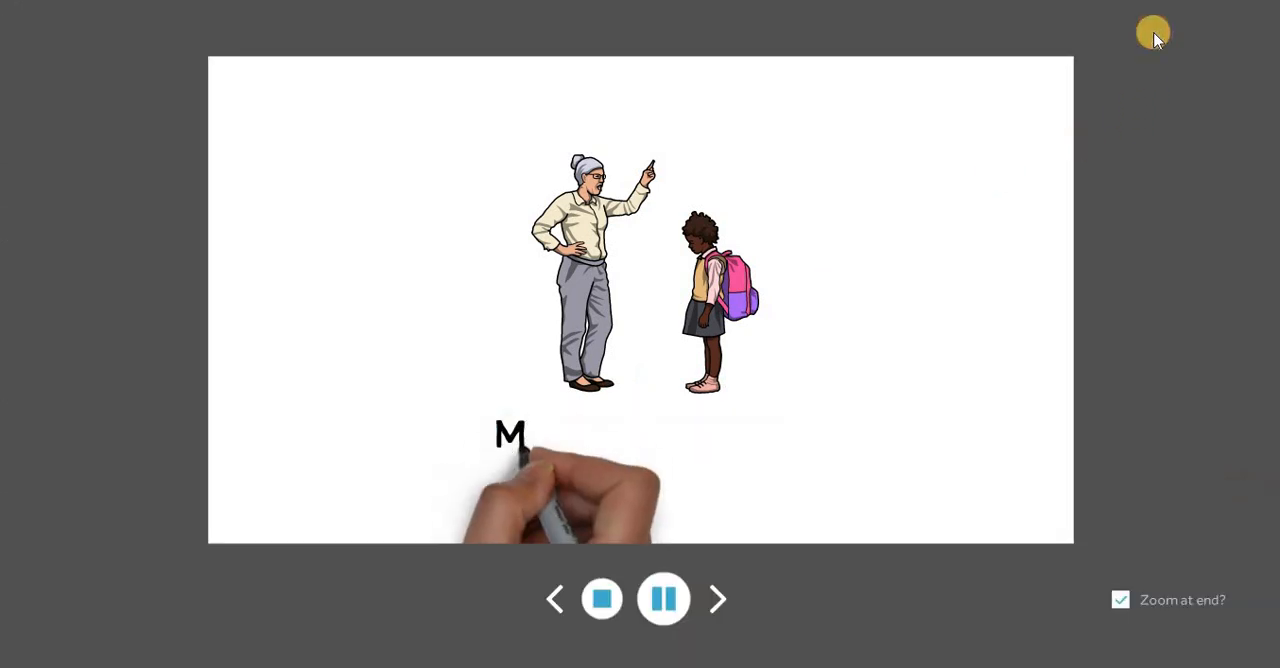
{"action": "left_click", "coordinate": [602, 598]}
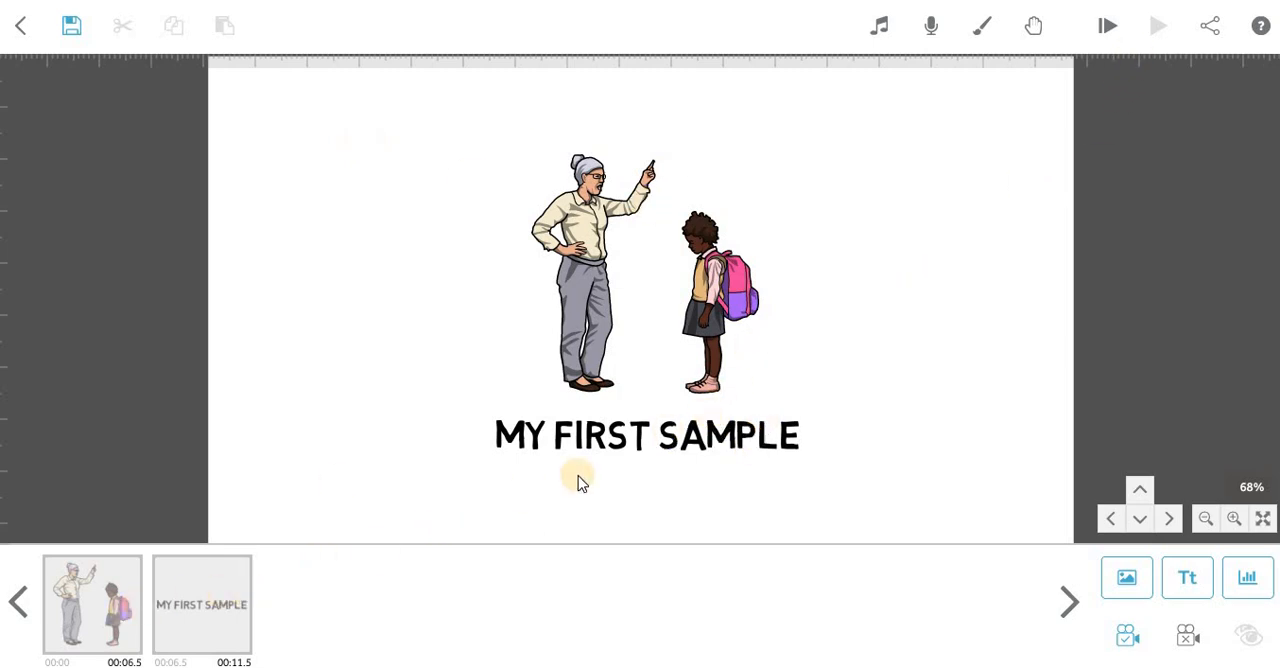
Move the "My first sample" text from below the characters to the empty area beside the girl, level with her legs.
{"action": "scroll", "coordinate": [796, 428], "scroll_direction": "down", "scroll_amount": 2}
{"action": "scroll", "coordinate": [798, 428], "scroll_direction": "up", "scroll_amount": 3}
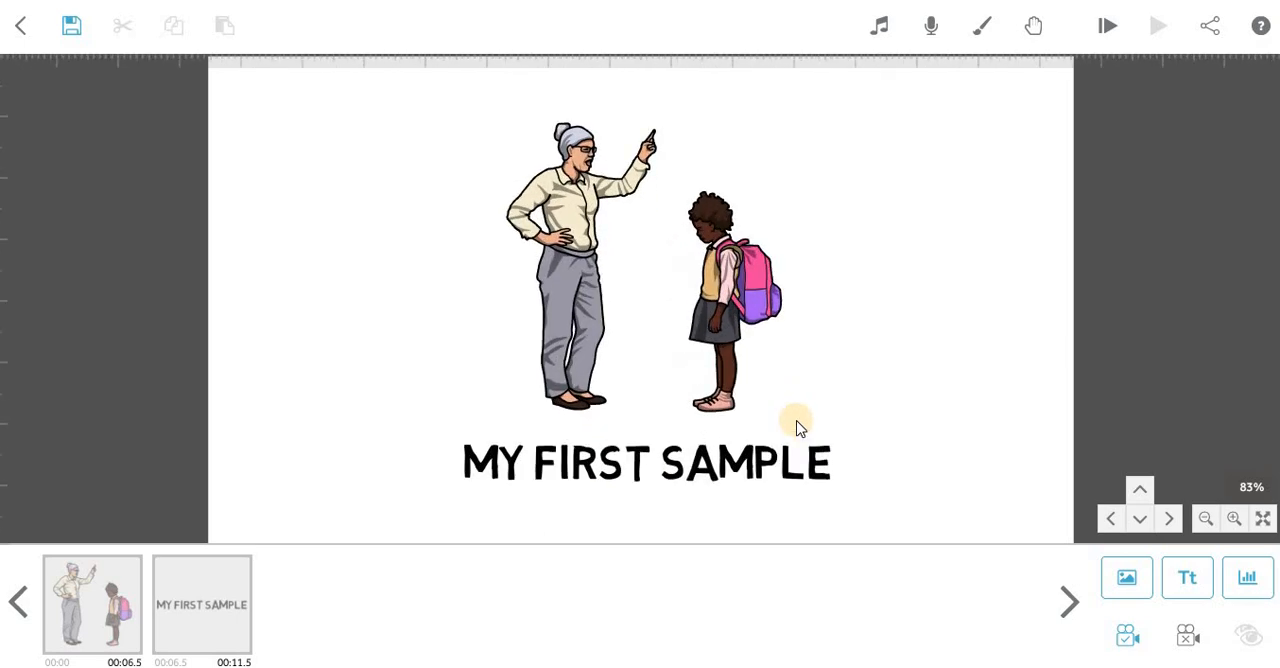
{"action": "scroll", "coordinate": [797, 422], "scroll_direction": "up", "scroll_amount": 4}
{"action": "left_click_drag", "start_coordinate": [684, 355], "coordinate": [296, 316]}
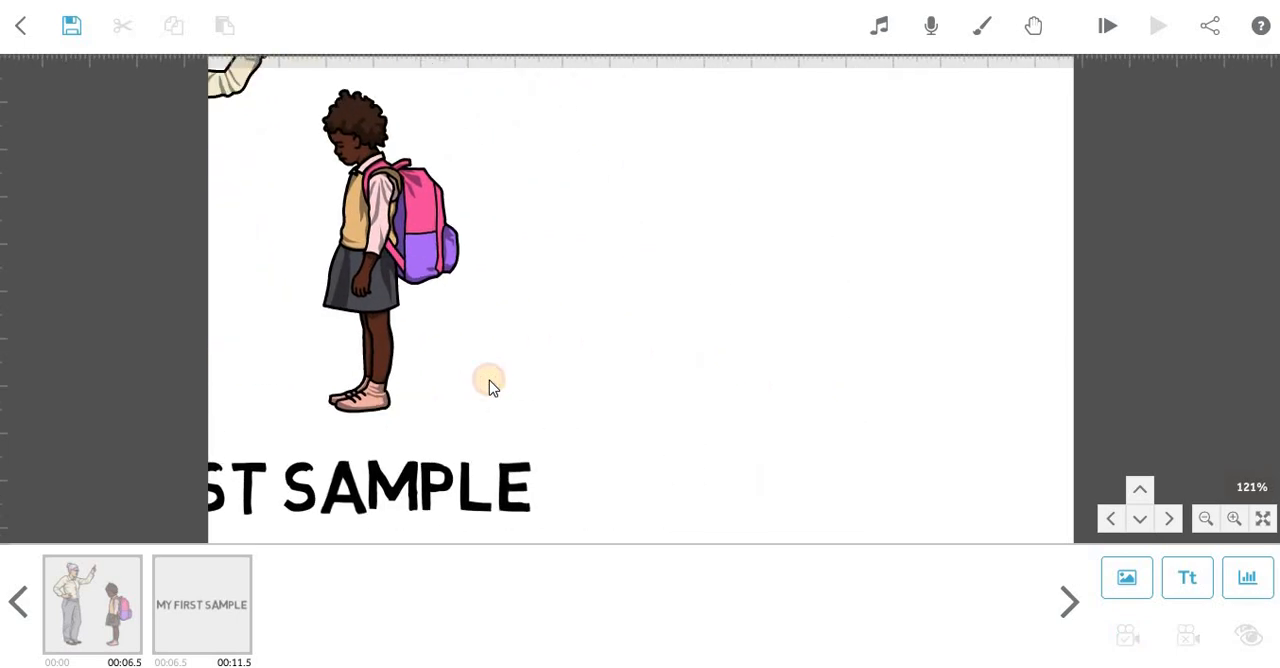
{"action": "left_click", "coordinate": [450, 530]}
{"action": "left_click_drag", "start_coordinate": [391, 497], "coordinate": [929, 326]}
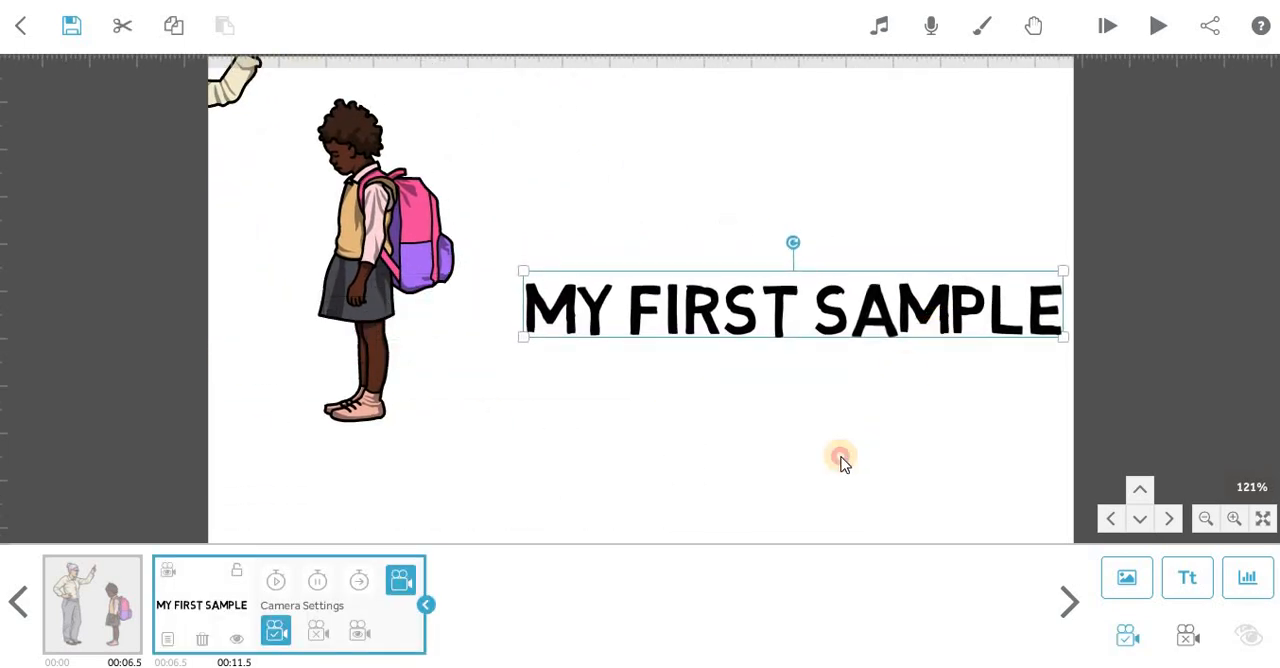
{"action": "left_click", "coordinate": [838, 461]}
{"action": "left_click_drag", "start_coordinate": [770, 330], "coordinate": [736, 383]}
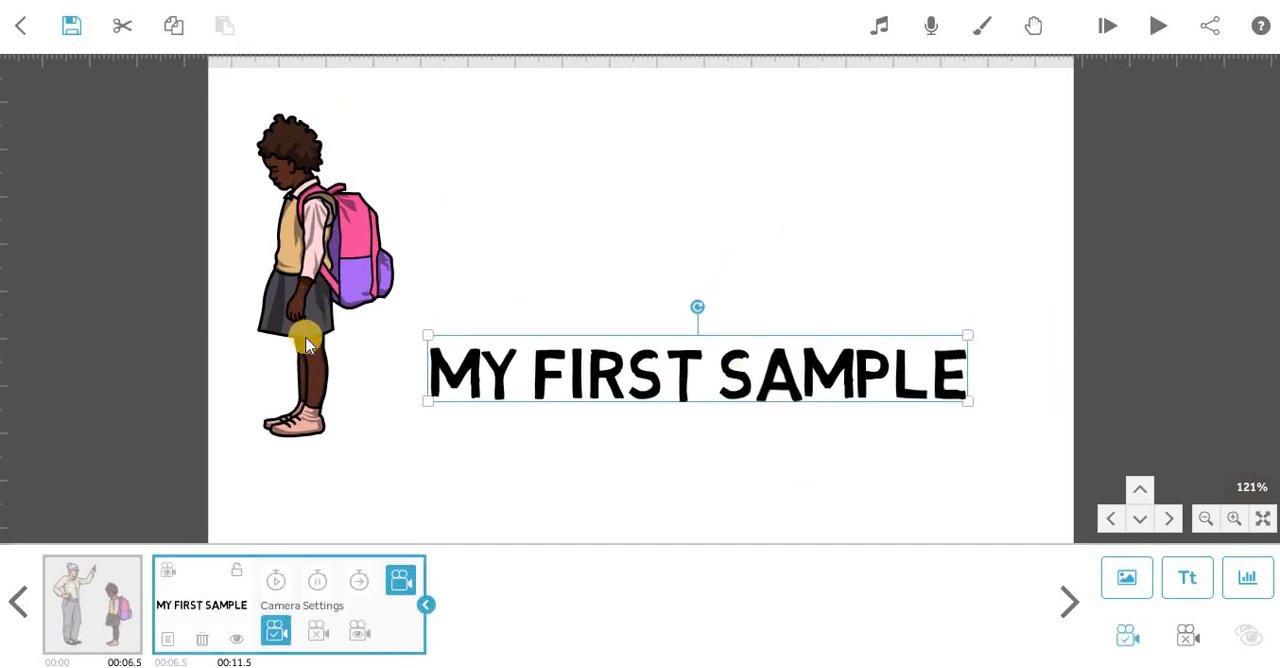
Clear the text's camera and set it to the current view of the girl and caption, previewing from the text and stopping playback.
{"action": "left_click", "coordinate": [634, 449]}
{"action": "left_click", "coordinate": [680, 380]}
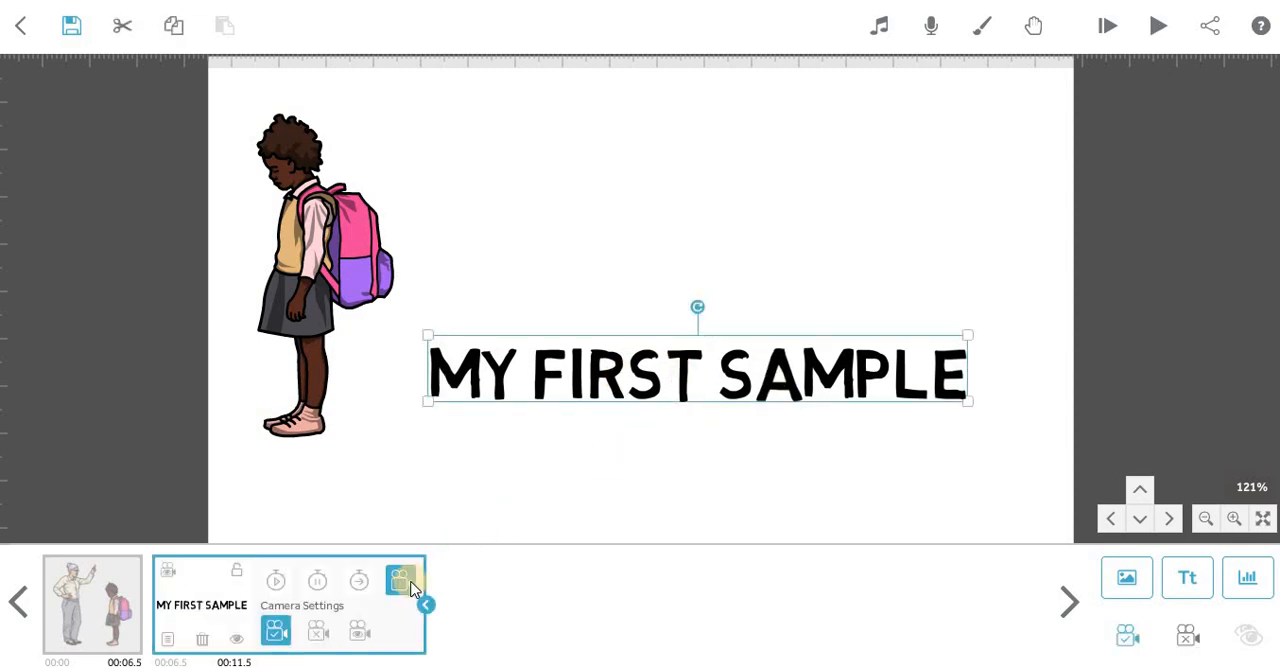
{"action": "left_click", "coordinate": [319, 634]}
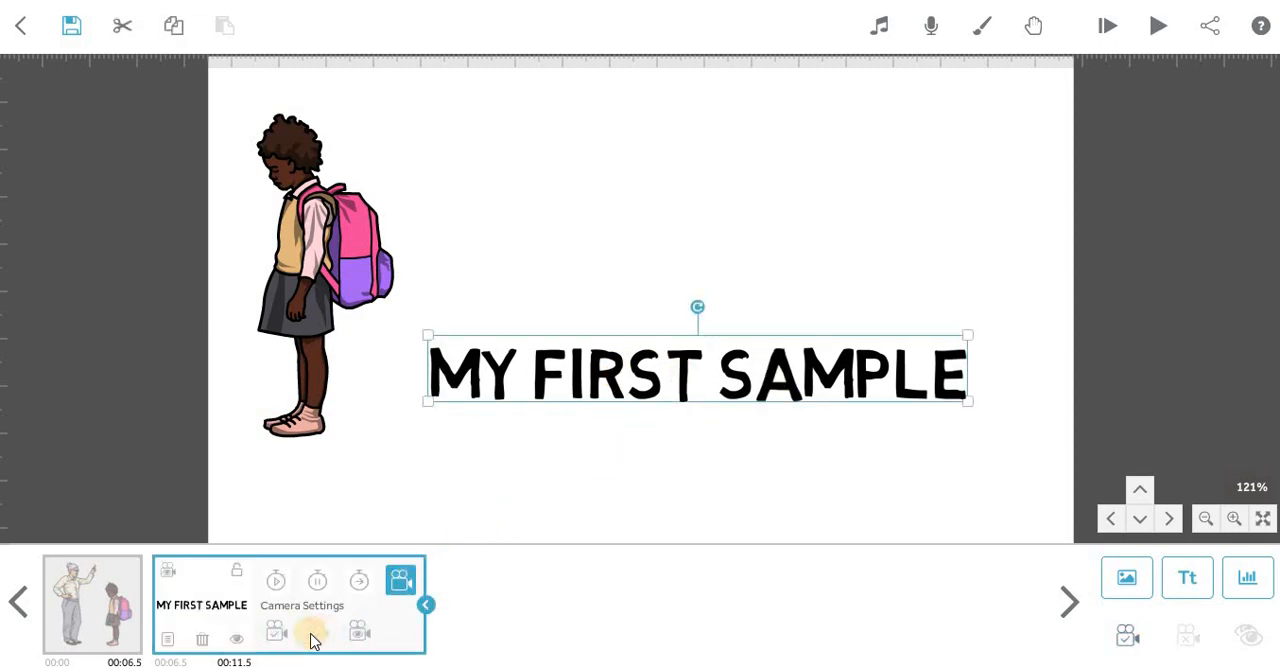
{"action": "left_click", "coordinate": [277, 632]}
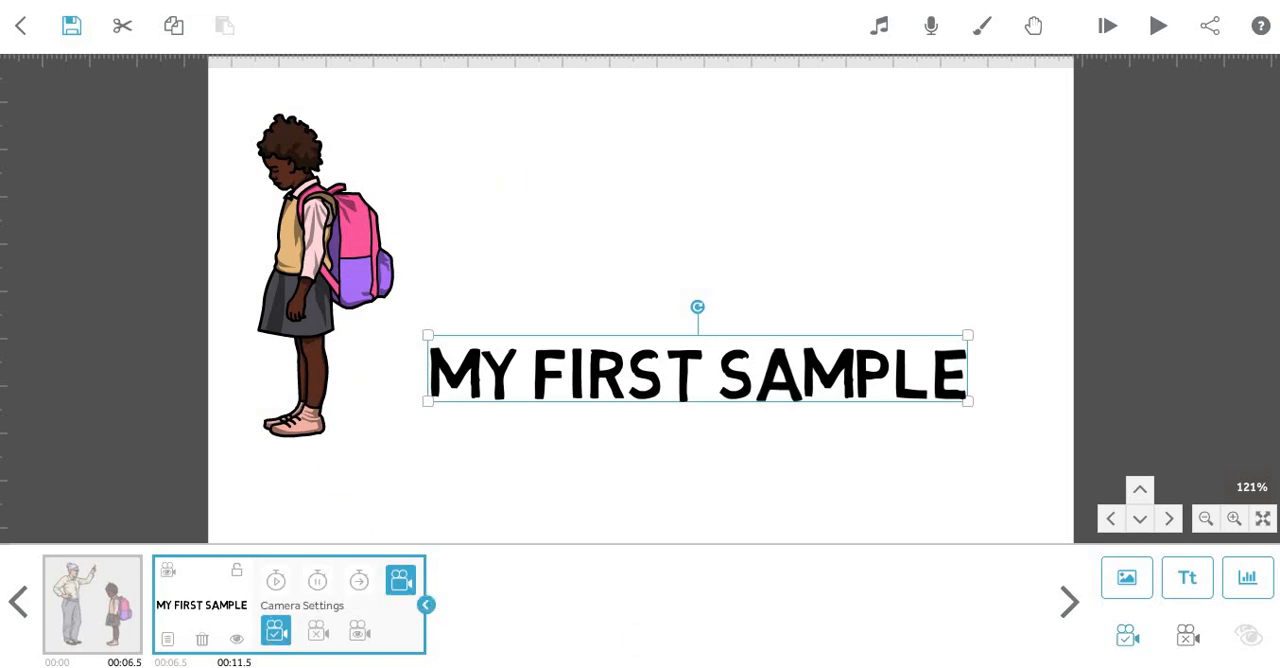
{"action": "left_click", "coordinate": [1141, 26]}
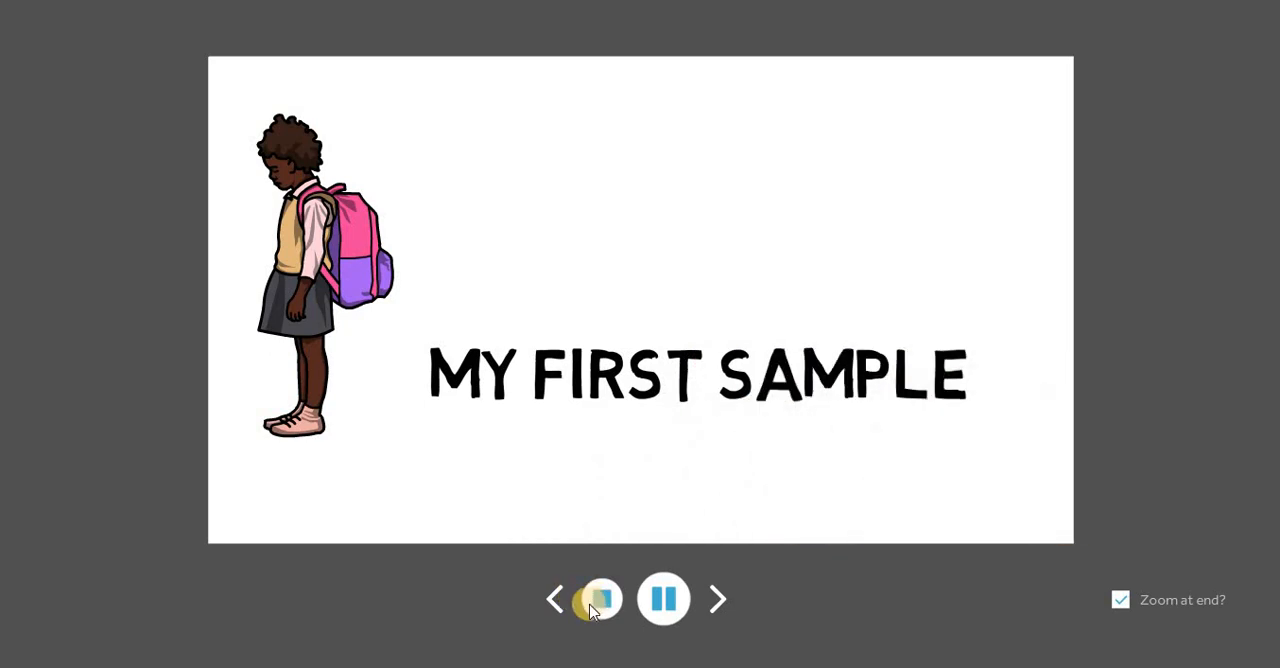
{"action": "left_click", "coordinate": [598, 603]}
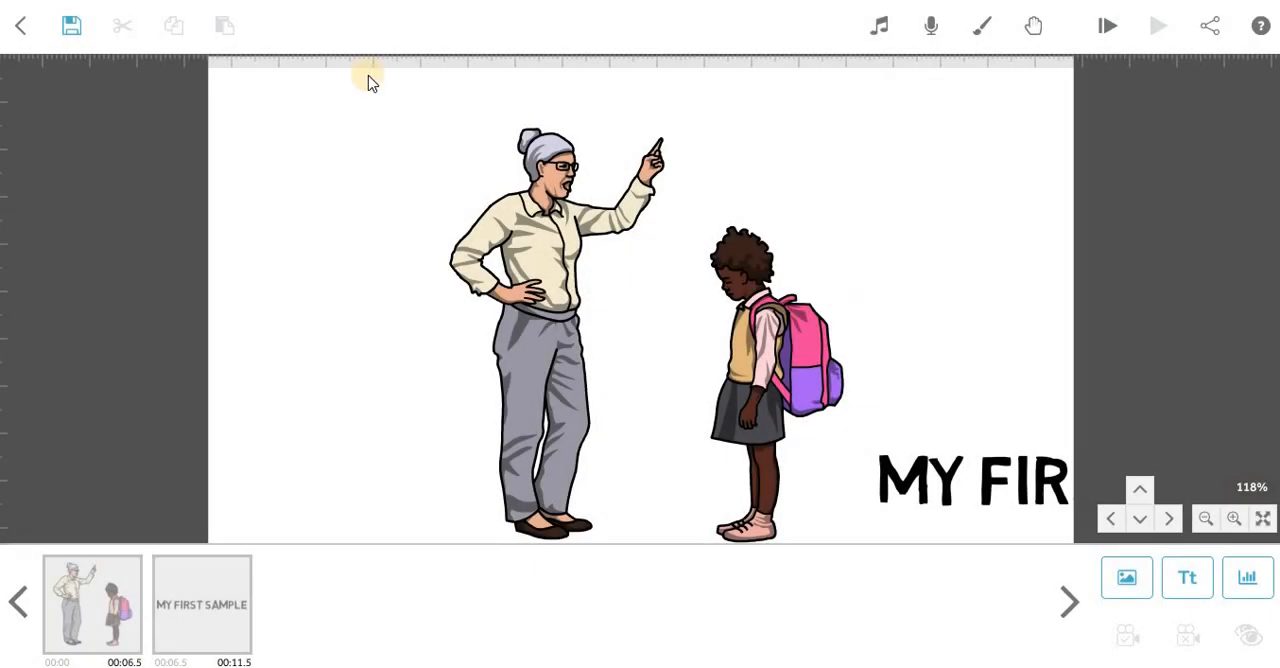
Save the scribe as "Sample" in the All Scribes folder and select the "My first sample" text element.
{"action": "left_click", "coordinate": [77, 32]}
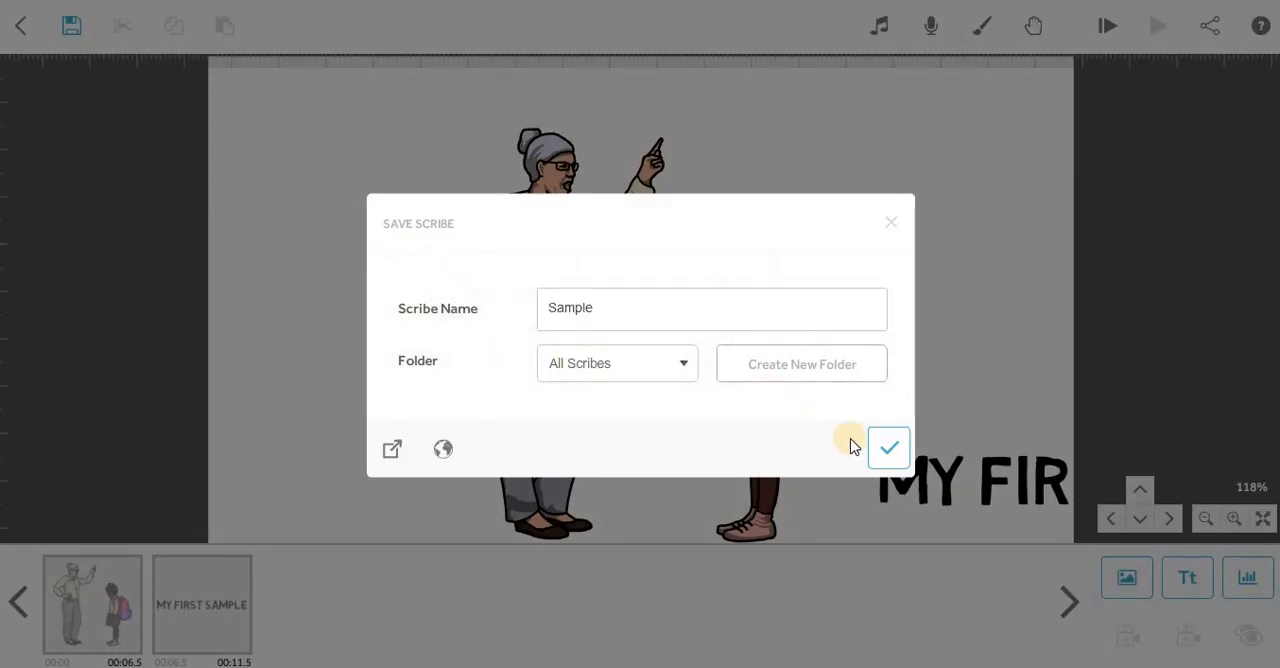
{"action": "left_click", "coordinate": [889, 452]}
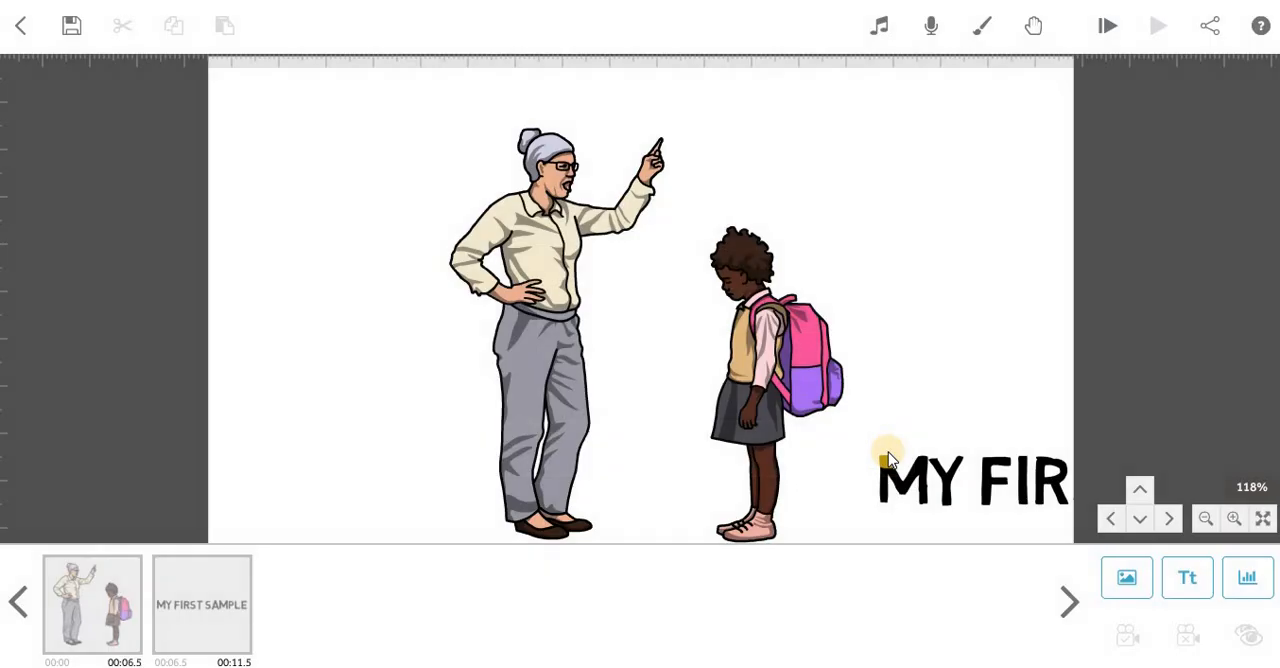
{"action": "left_click", "coordinate": [180, 593]}
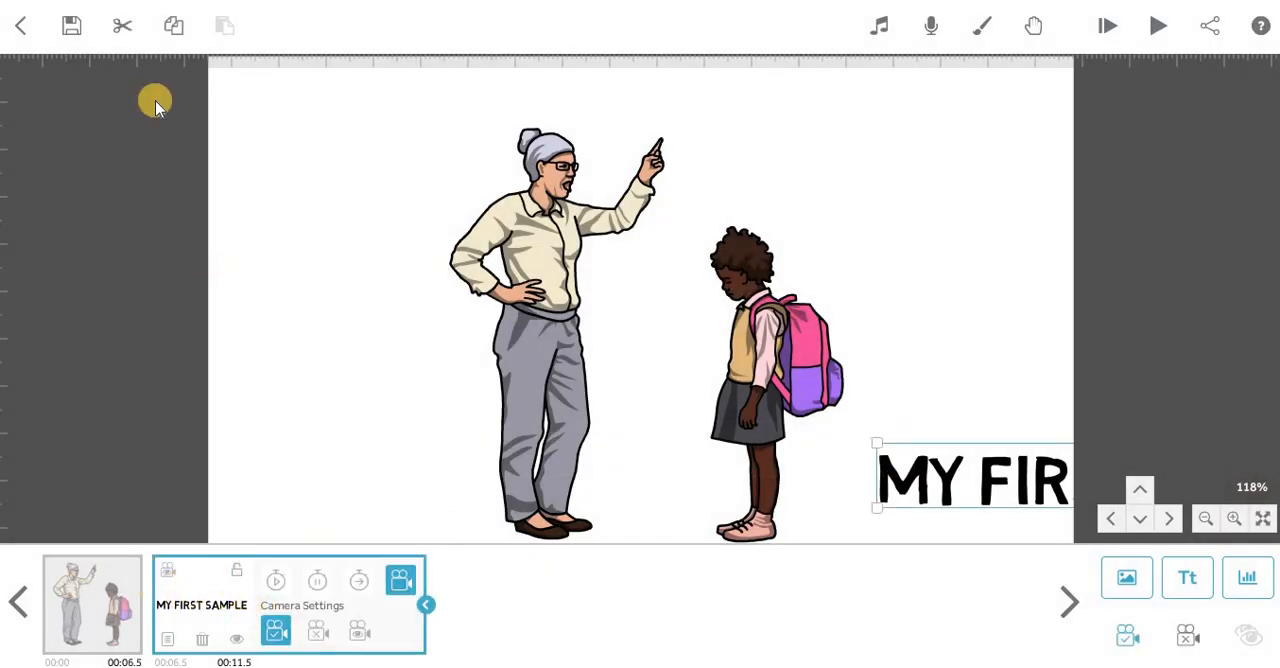
{"action": "left_click", "coordinate": [190, 22]}
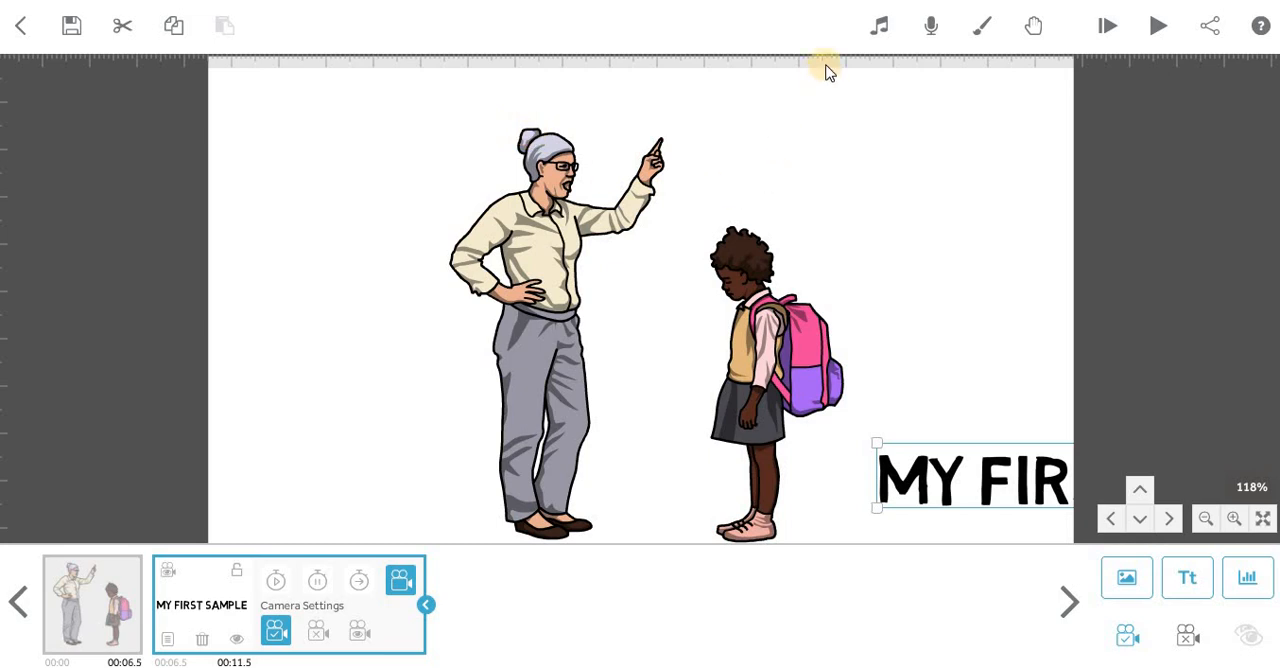
Open the scribe music library and view its options for importing a track, closing the MP3 web URL form without an address.
{"action": "left_click", "coordinate": [872, 30]}
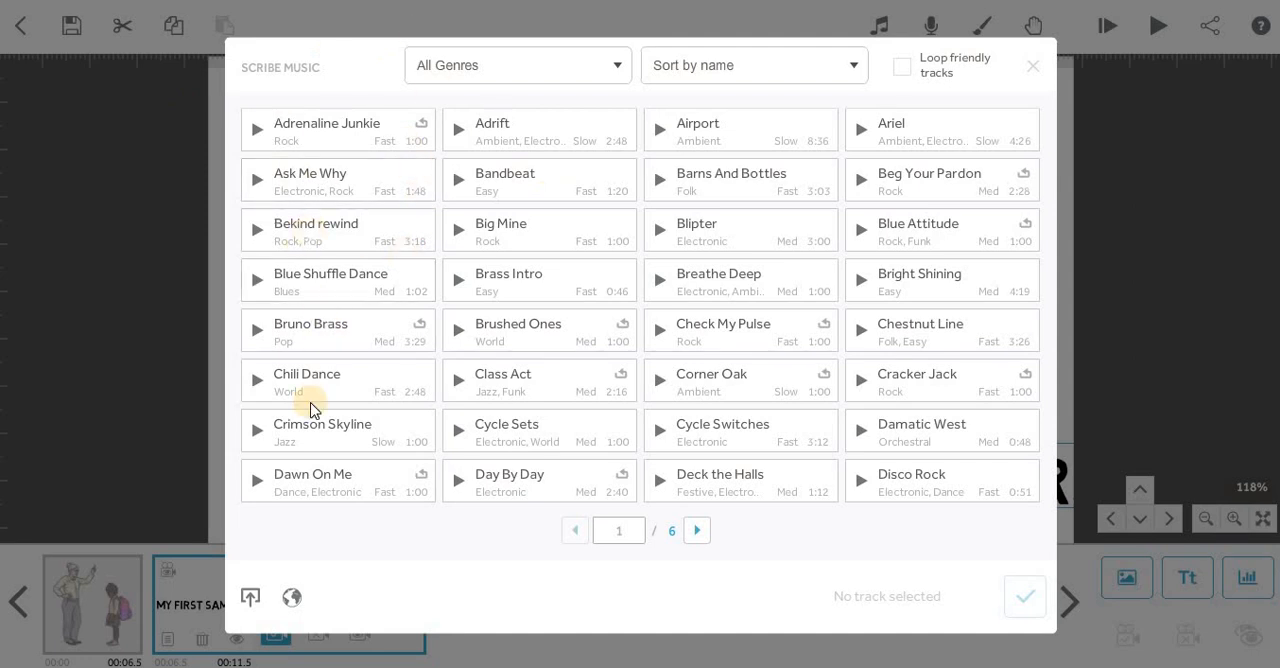
{"action": "left_click", "coordinate": [249, 598]}
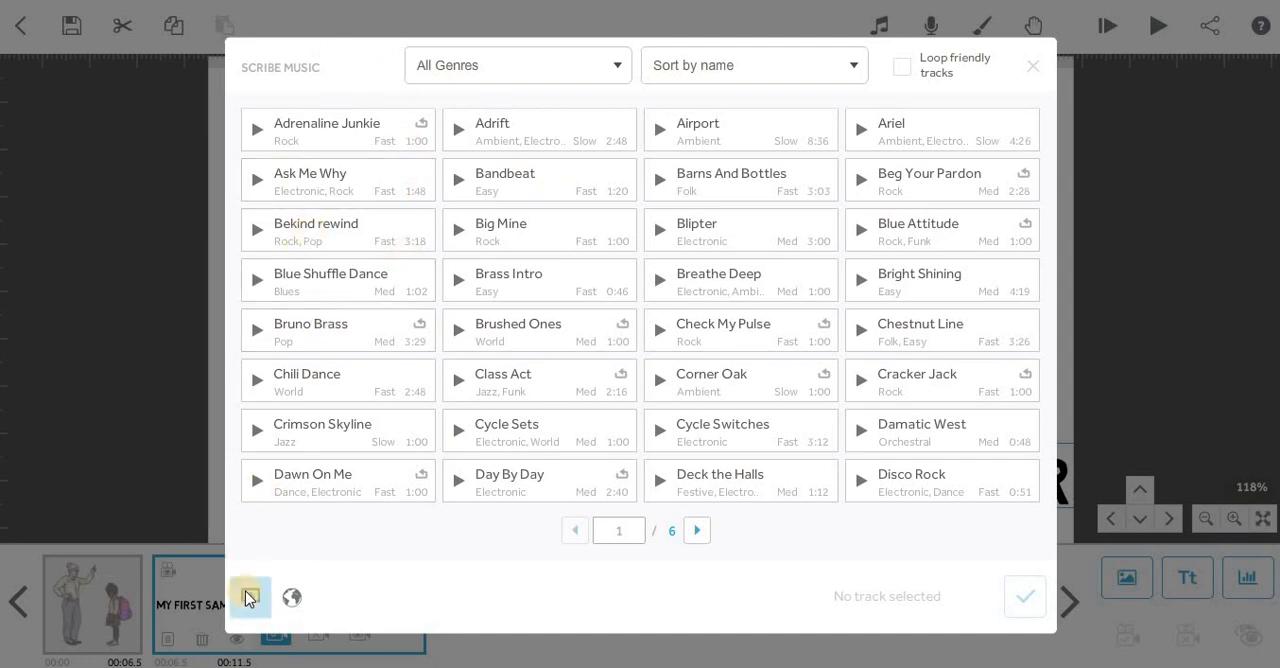
{"action": "left_click", "coordinate": [292, 598]}
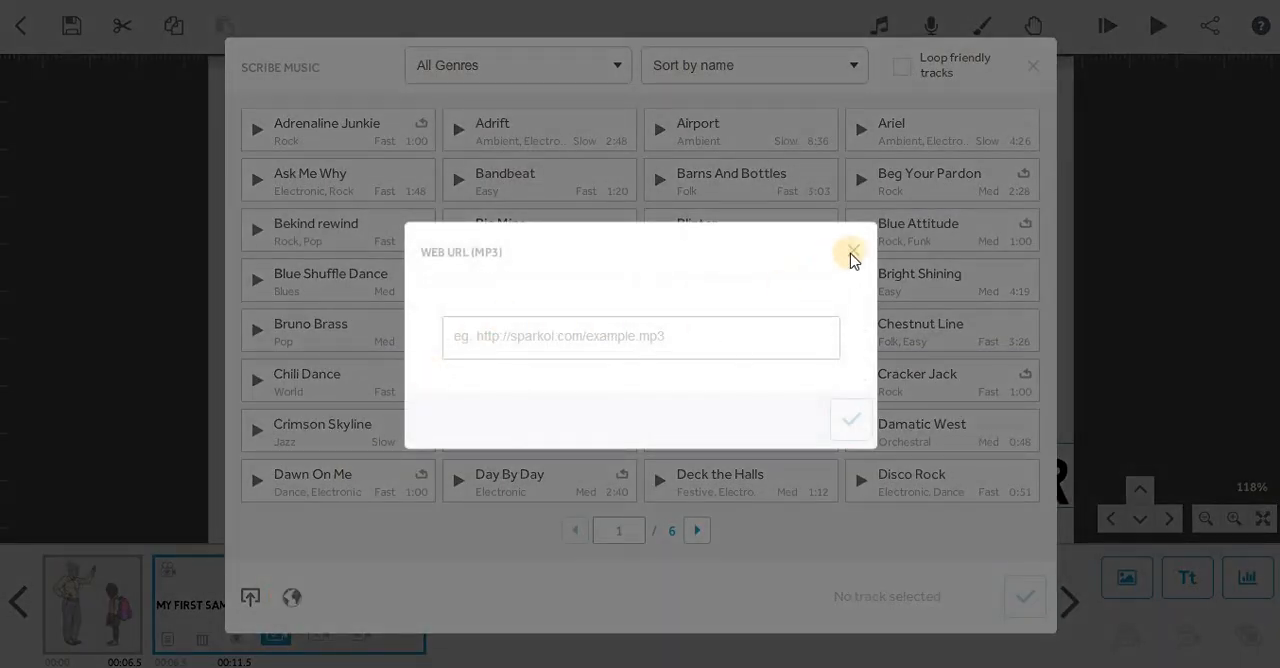
{"action": "left_click", "coordinate": [854, 251]}
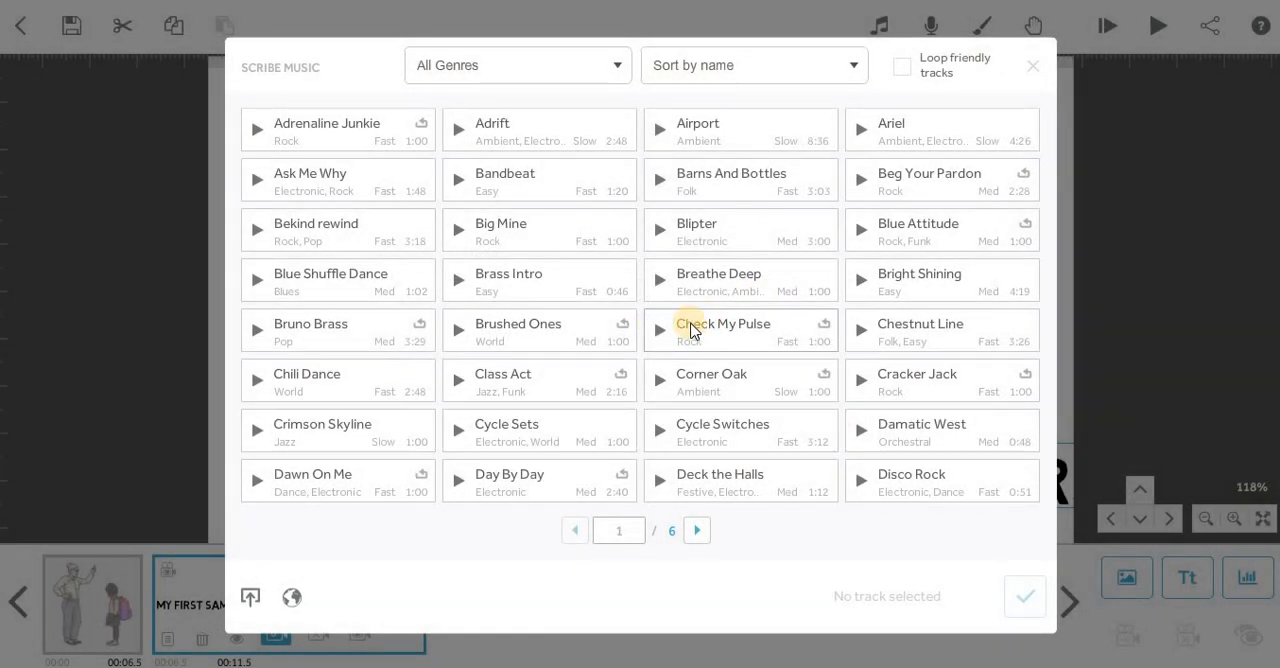
Filter the music library to the Pop genre and add the "Never Mind" track to the scribe at full volume.
{"action": "left_click", "coordinate": [499, 66]}
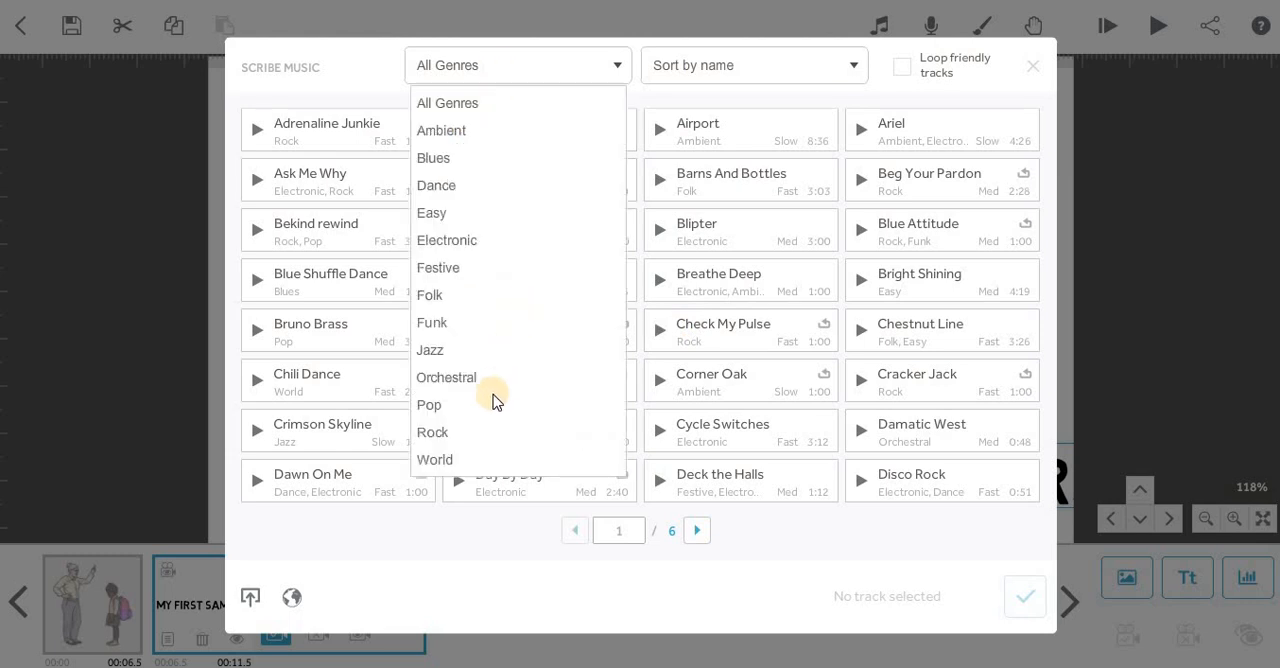
{"action": "left_click", "coordinate": [471, 402]}
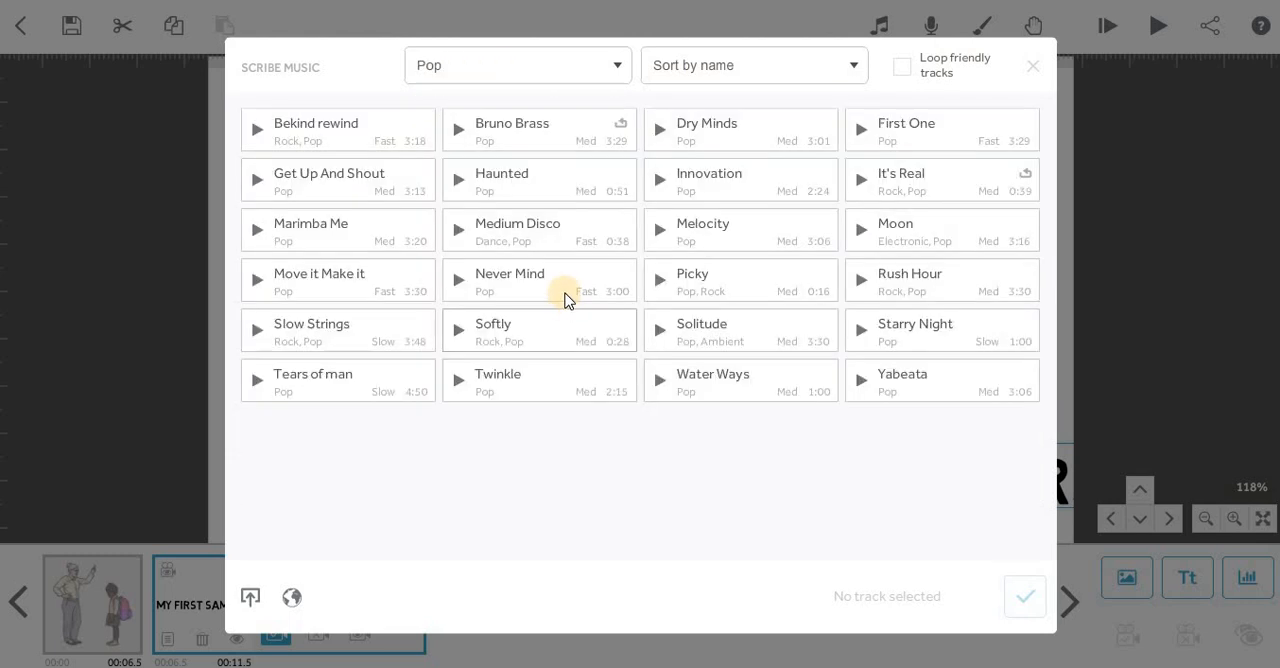
{"action": "left_click", "coordinate": [514, 283]}
{"action": "left_click_drag", "start_coordinate": [680, 602], "coordinate": [603, 610]}
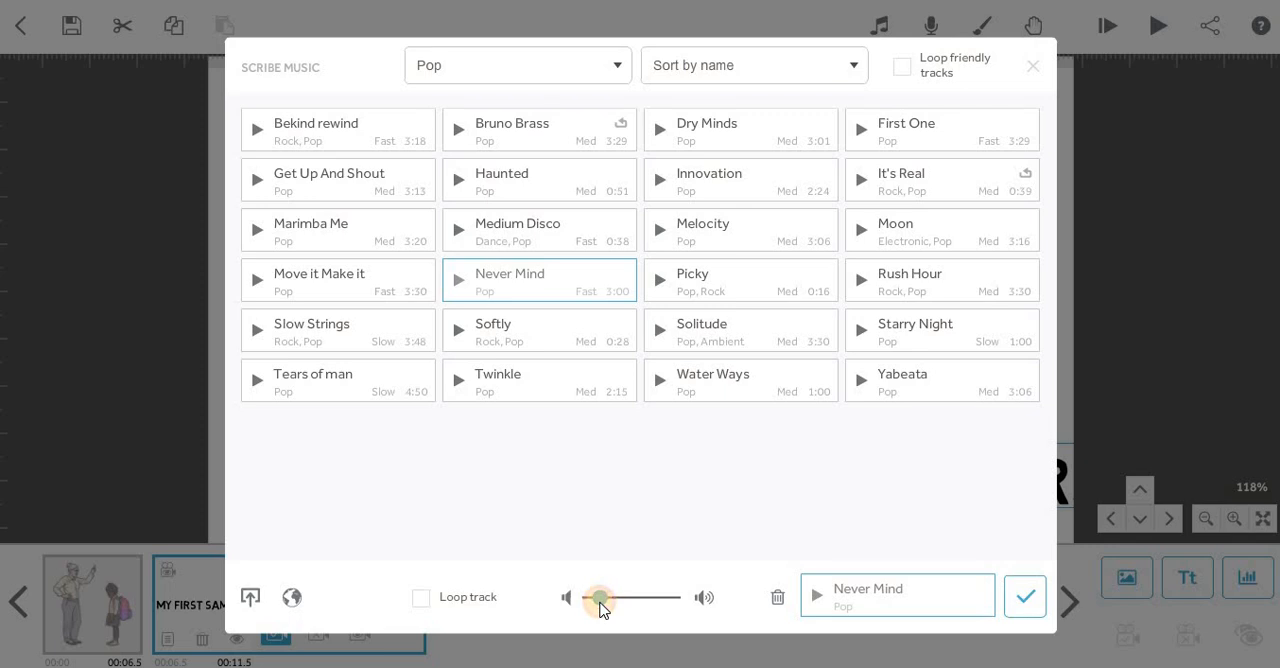
{"action": "left_click", "coordinate": [706, 598]}
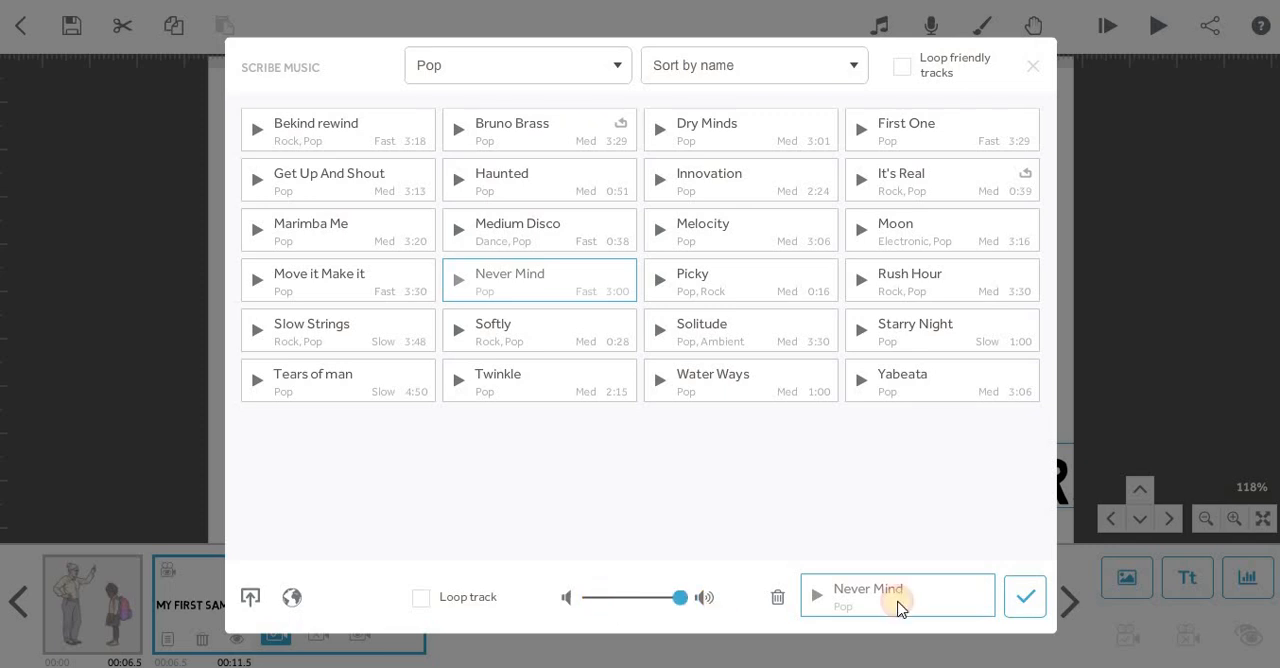
{"action": "left_click", "coordinate": [1025, 597]}
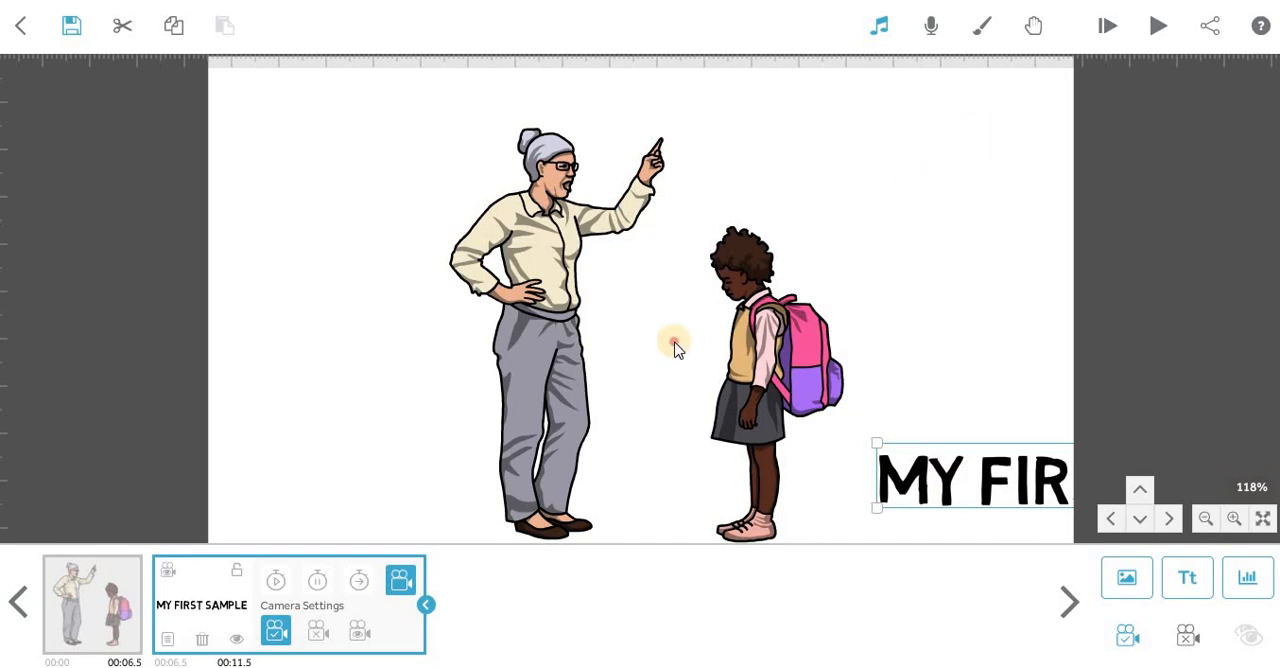
Set the camera of the woman-and-girl image to the current view, preview playback from that element and stop it.
{"action": "left_click", "coordinate": [675, 347]}
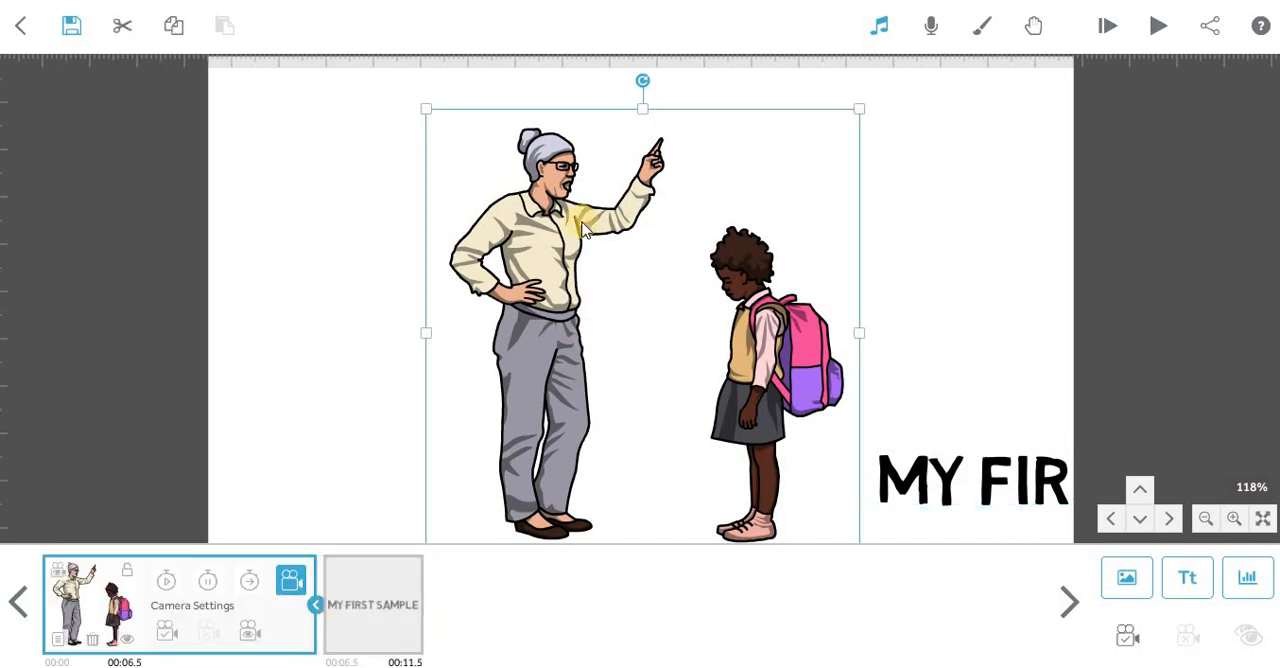
{"action": "left_click", "coordinate": [951, 322]}
{"action": "left_click_drag", "start_coordinate": [951, 313], "coordinate": [951, 311]}
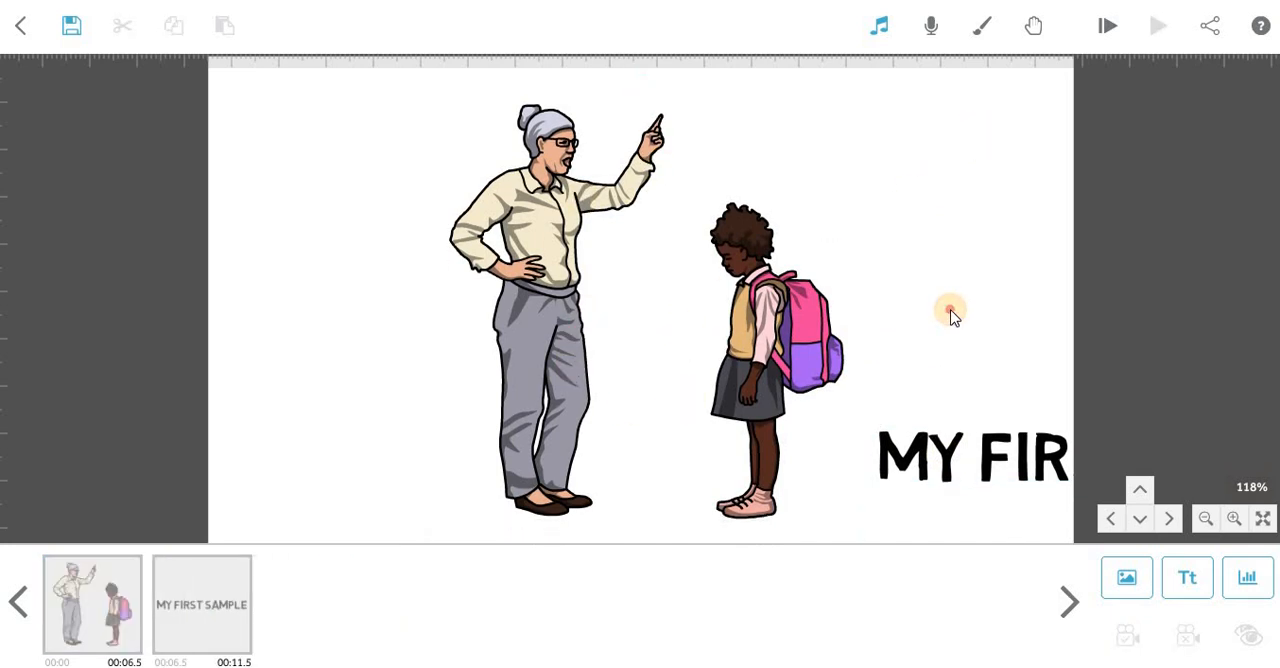
{"action": "left_click", "coordinate": [657, 348]}
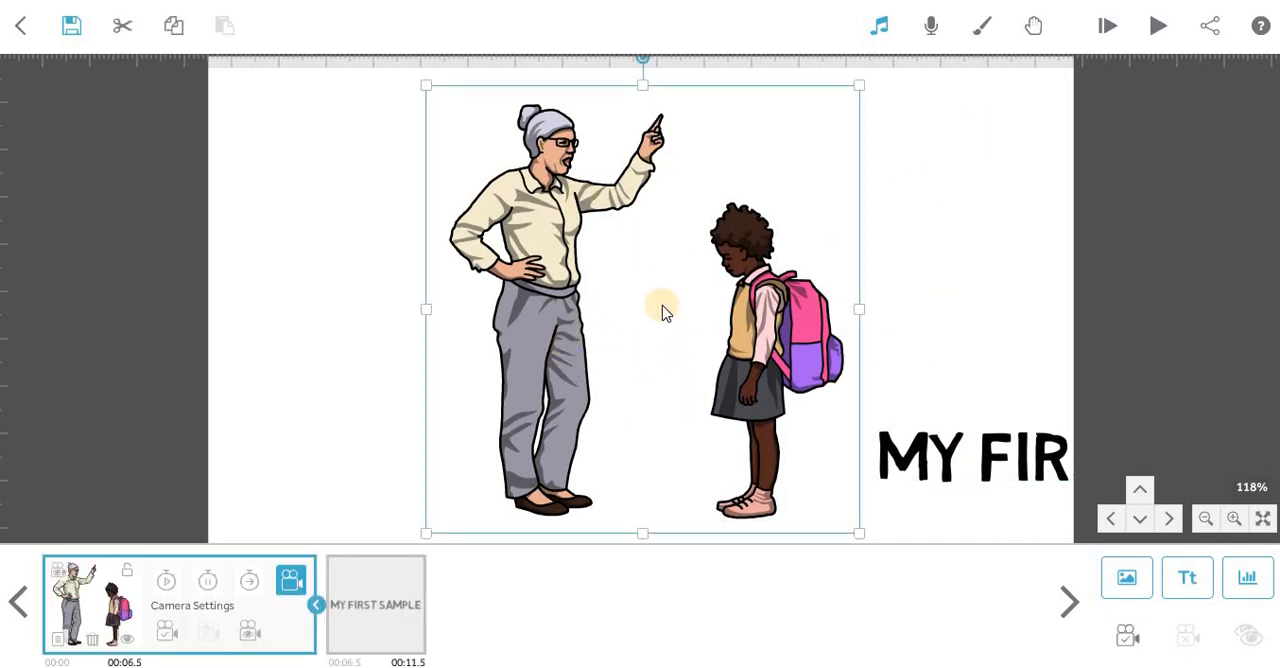
{"action": "left_click", "coordinate": [169, 633]}
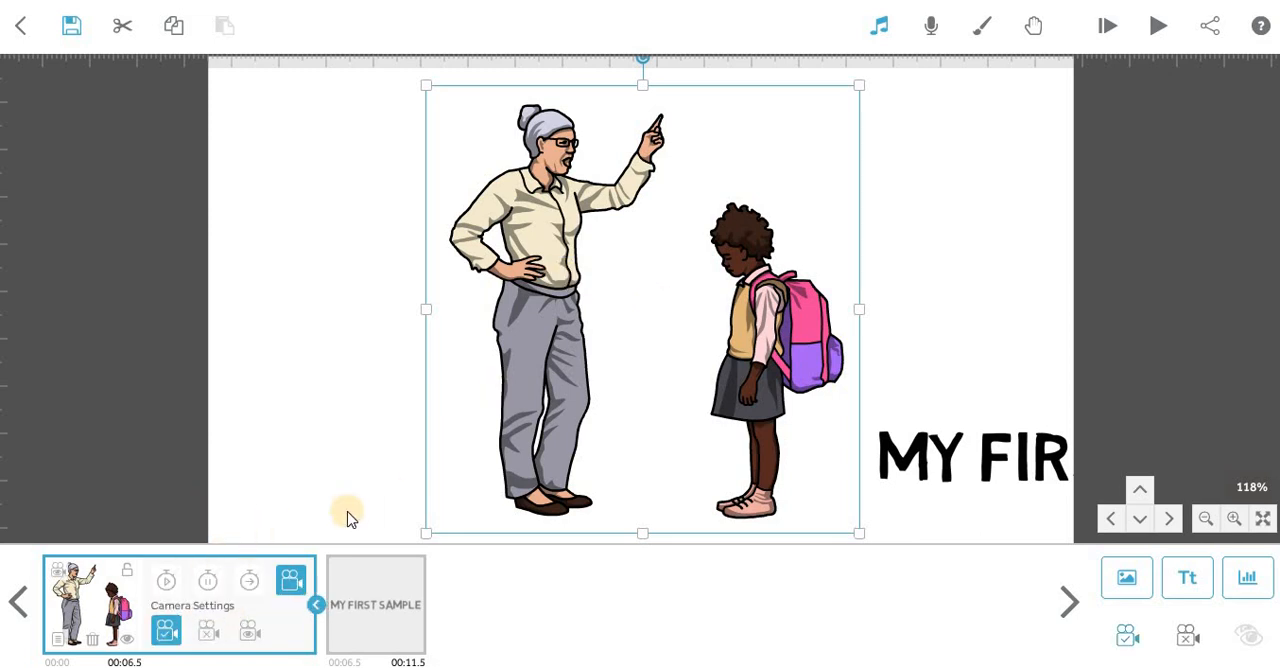
{"action": "left_click", "coordinate": [1150, 25]}
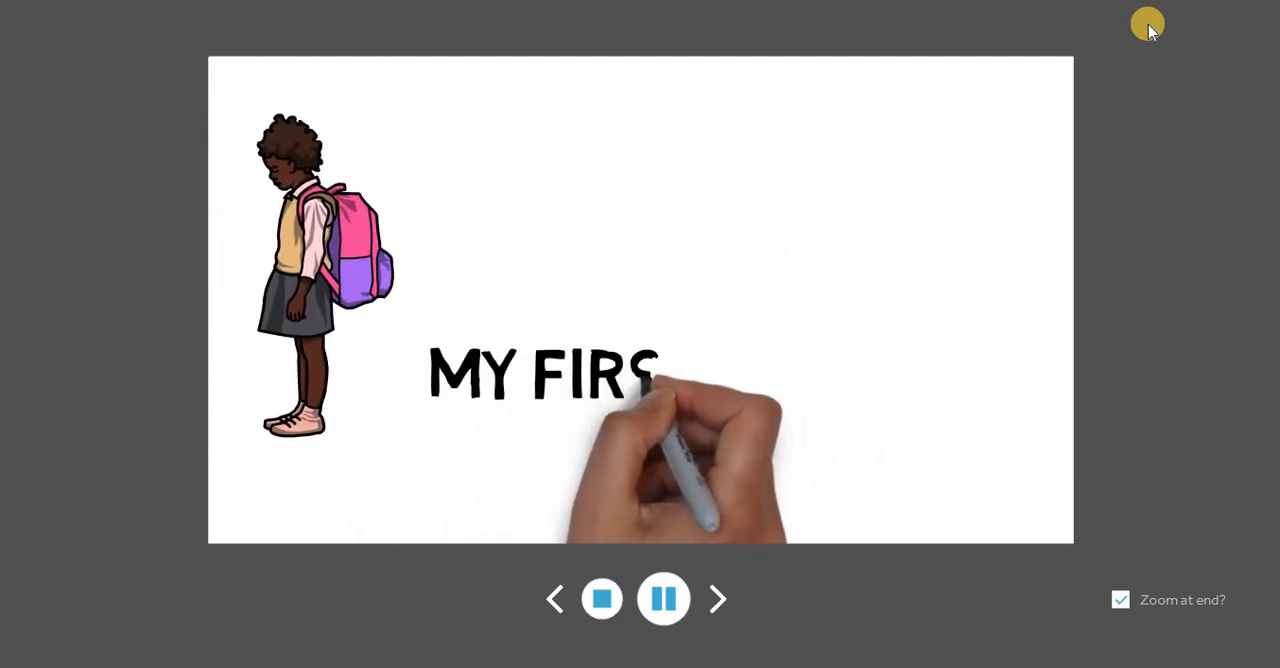
{"action": "left_click", "coordinate": [601, 596]}
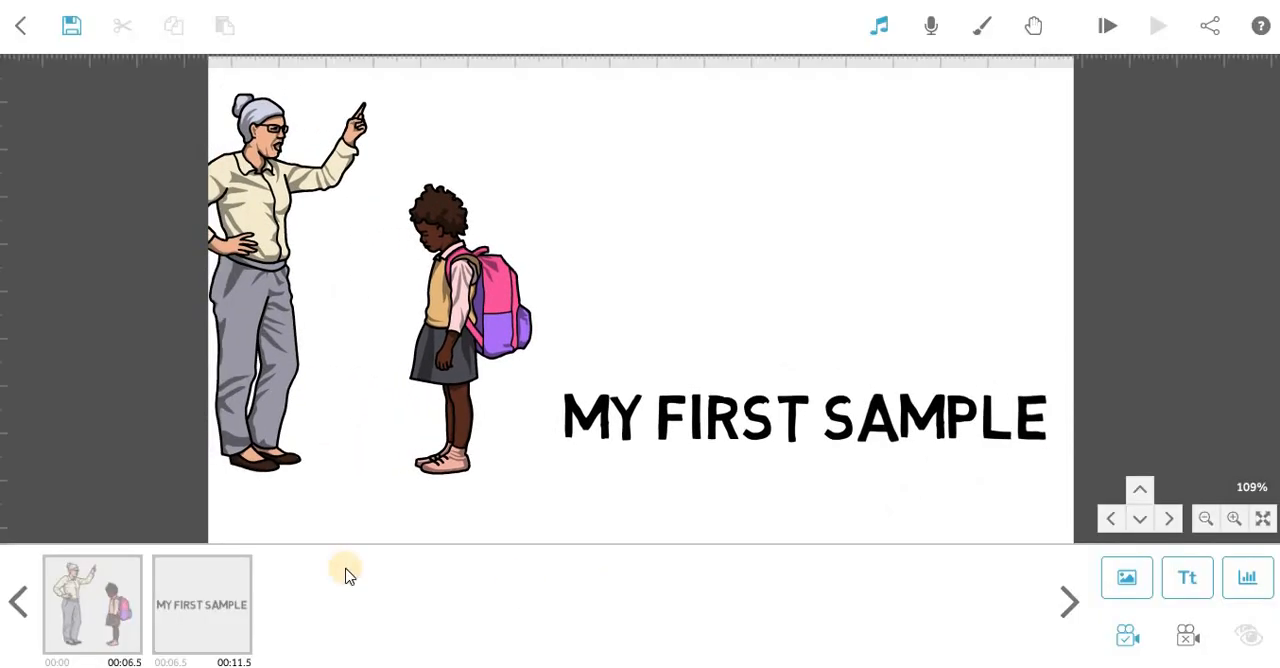
Select the woman-and-girl image in the timeline, return to its camera position and set its animate time to 1.5 s.
{"action": "left_click", "coordinate": [103, 603]}
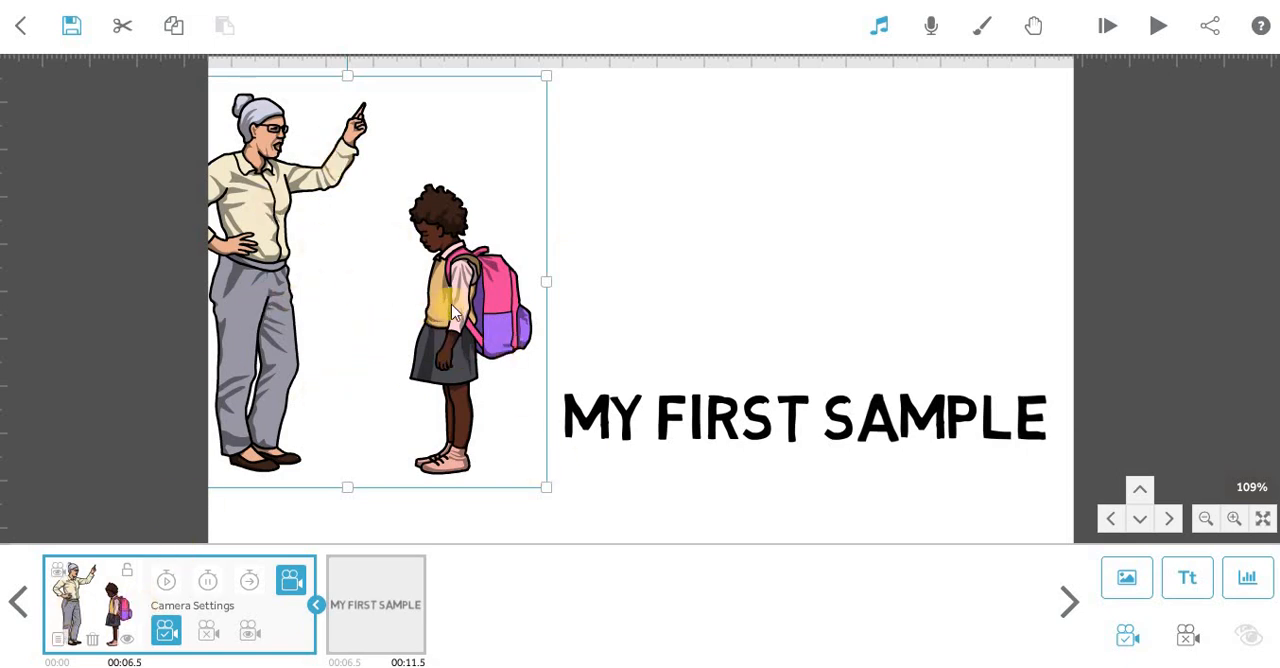
{"action": "left_click", "coordinate": [1122, 128]}
{"action": "left_click", "coordinate": [61, 580]}
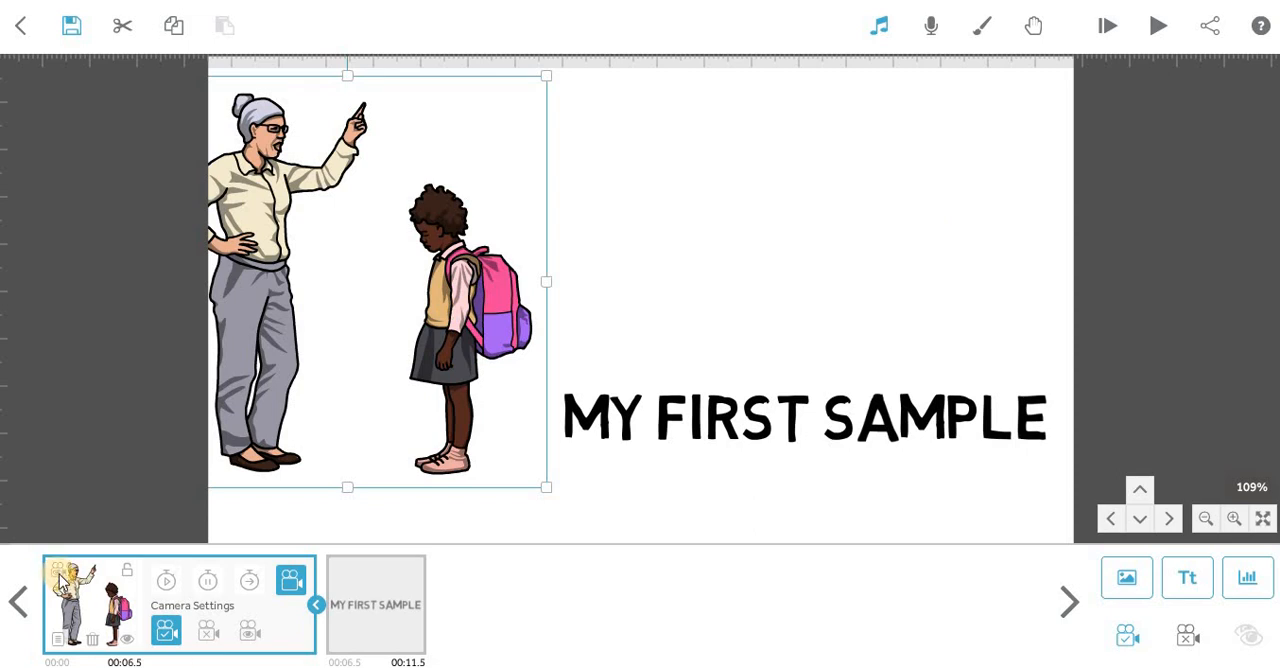
{"action": "left_click", "coordinate": [61, 580]}
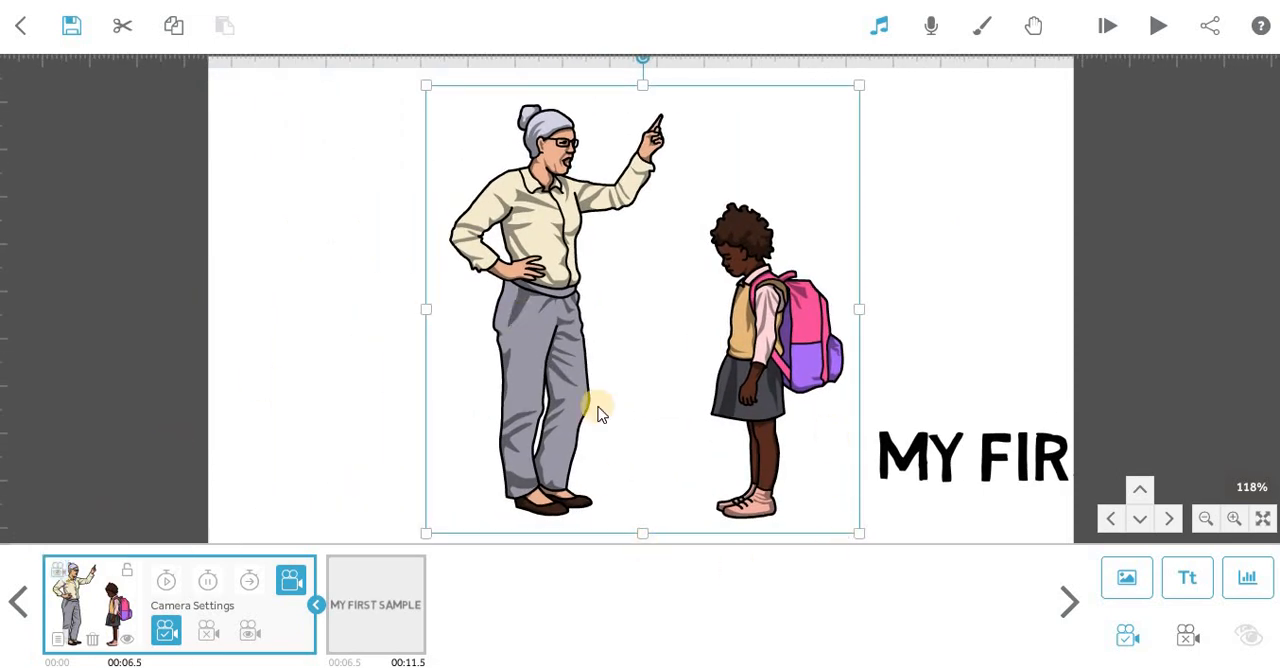
{"action": "left_click", "coordinate": [165, 584]}
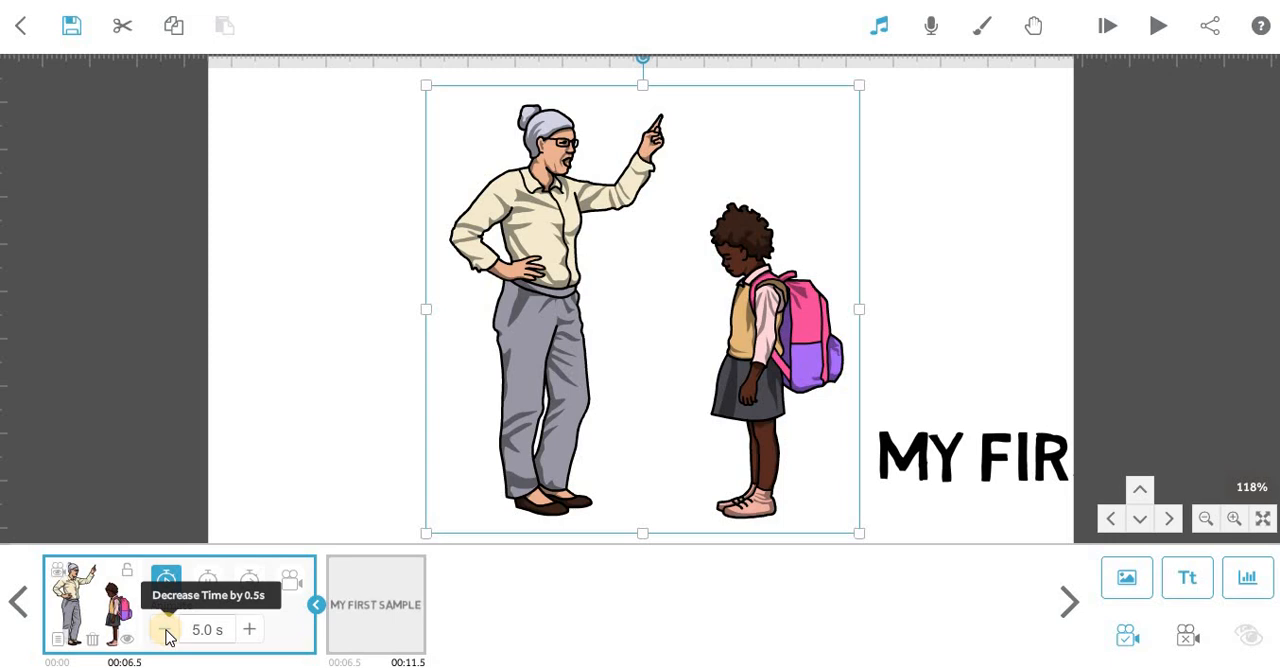
{"action": "left_click", "coordinate": [166, 630]}
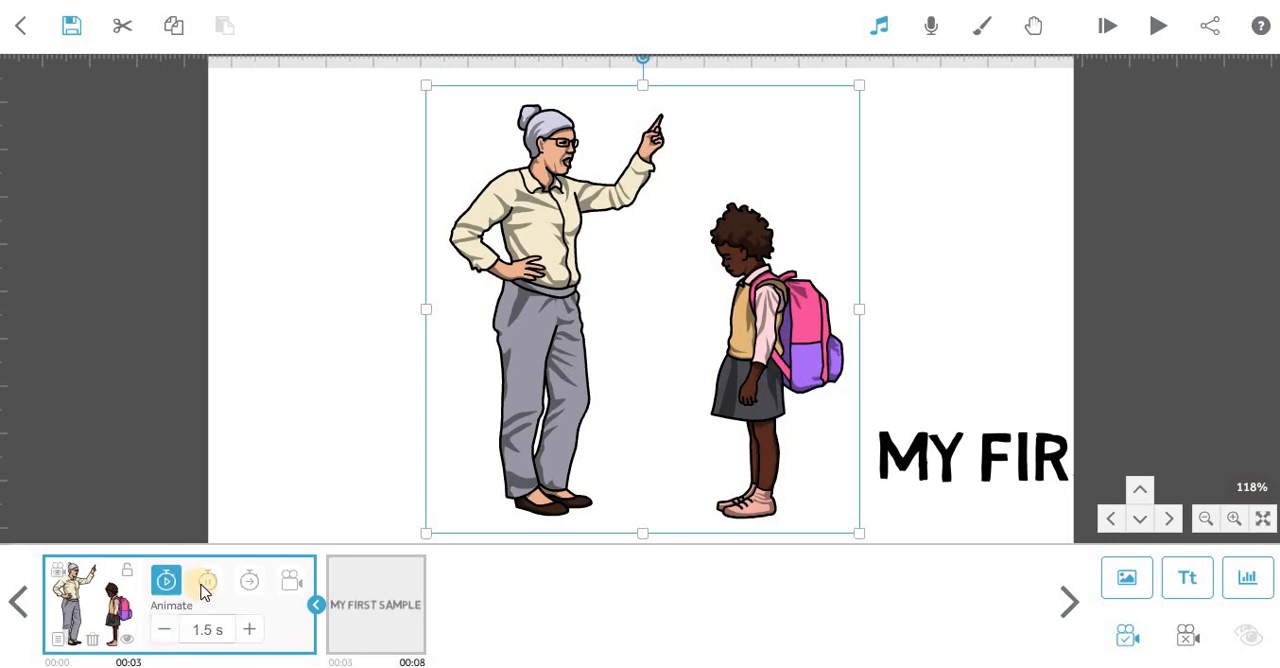
Set the woman-and-girl image's pause time to 1.0 s and its transition time to 2.0 s.
{"action": "left_click", "coordinate": [208, 580]}
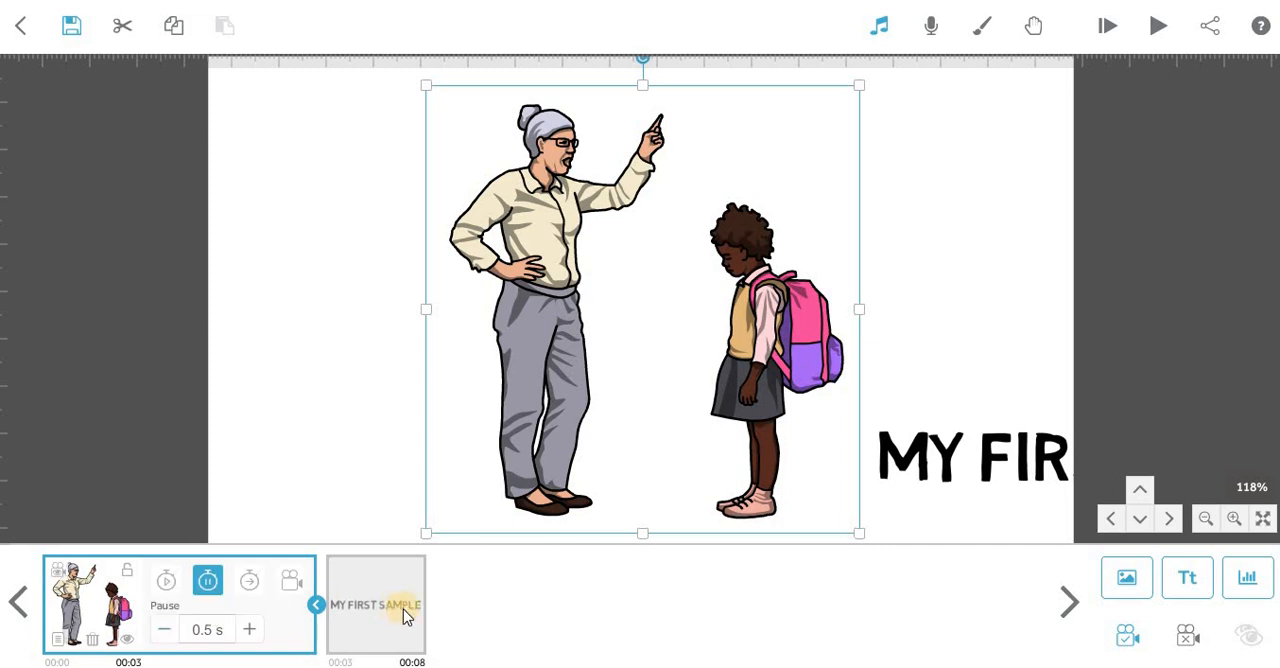
{"action": "left_click", "coordinate": [166, 629]}
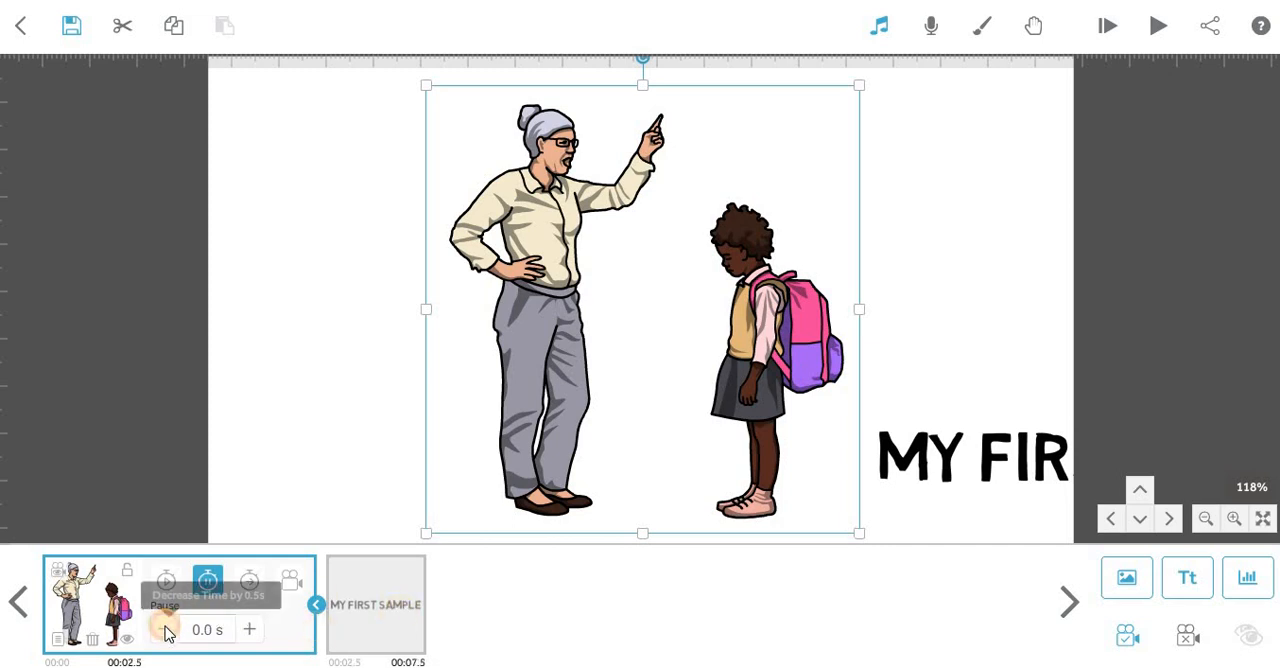
{"action": "left_click", "coordinate": [250, 630]}
{"action": "left_click", "coordinate": [250, 630]}
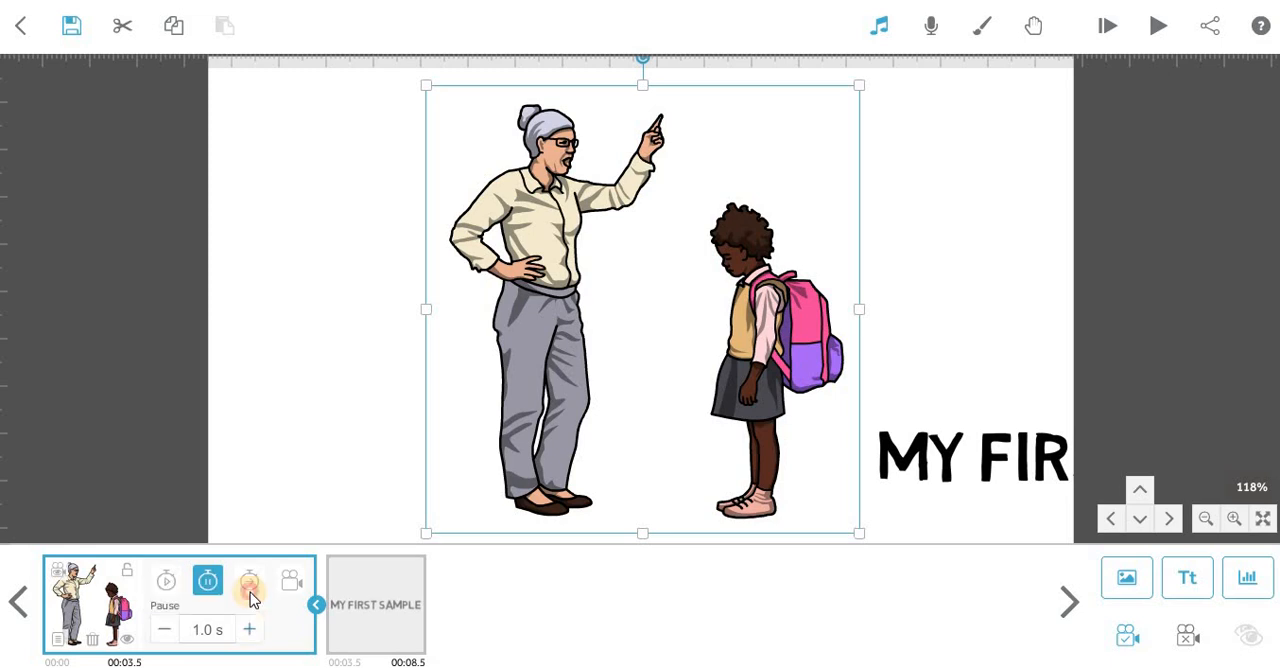
{"action": "left_click", "coordinate": [249, 580]}
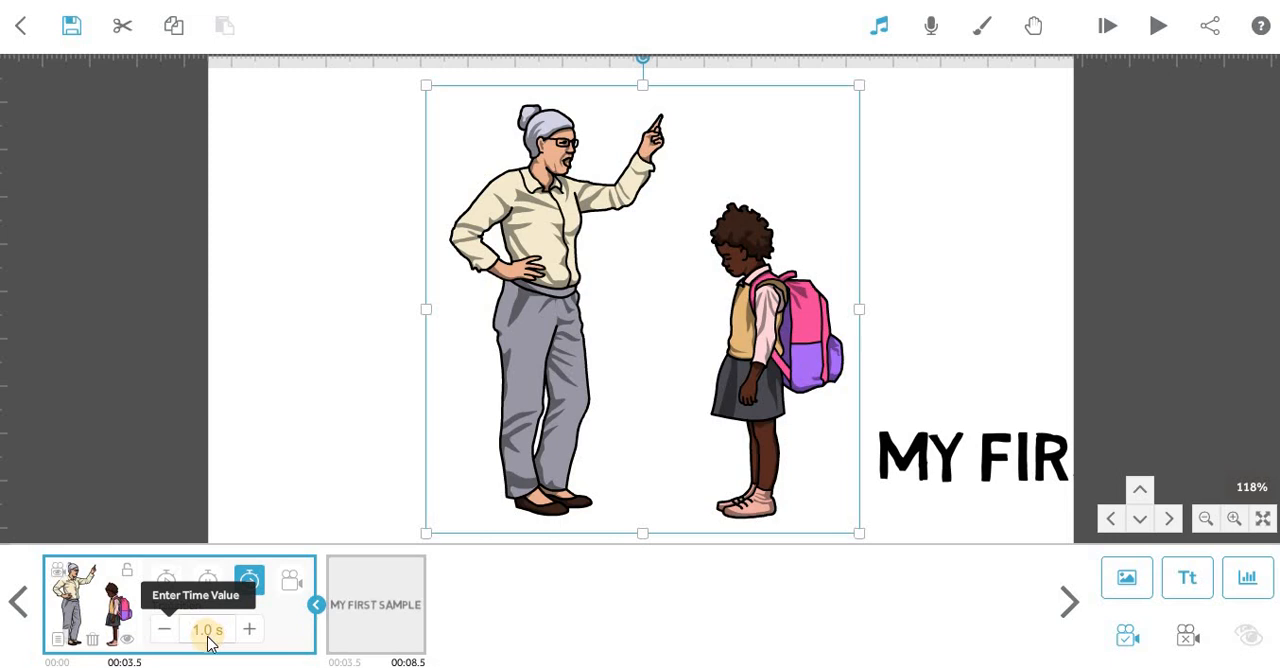
{"action": "left_click", "coordinate": [249, 628]}
{"action": "left_click", "coordinate": [249, 628]}
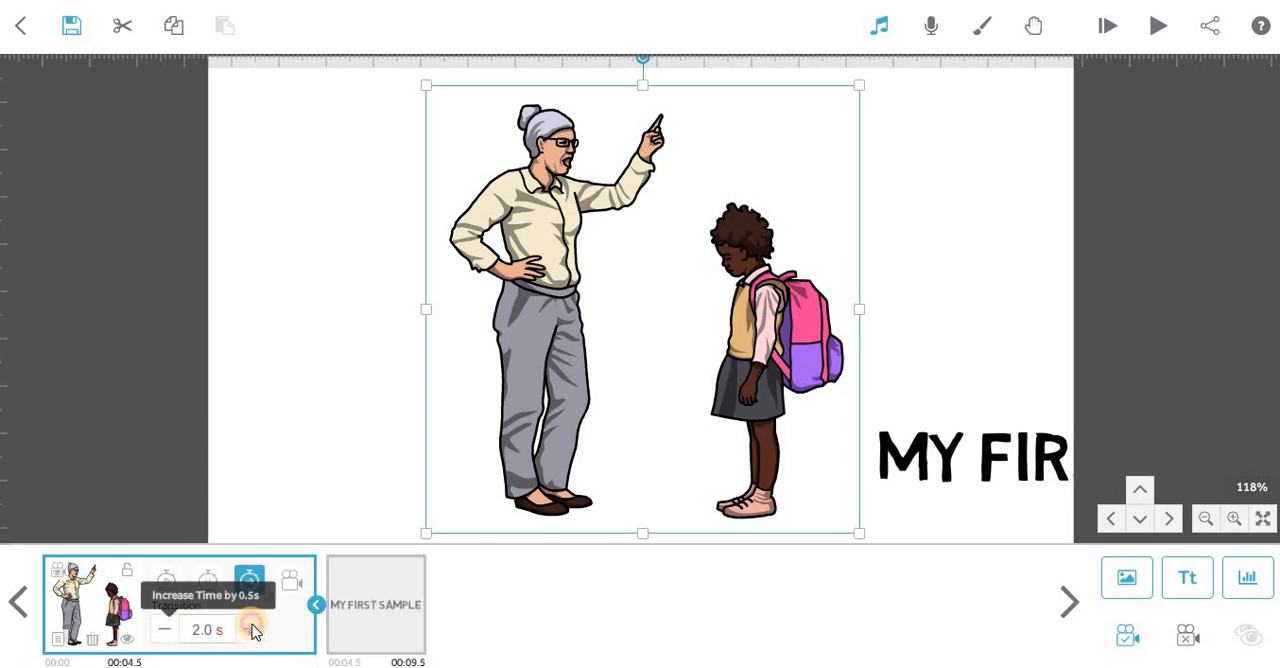
Review the animate, pause and transition times of the woman-and-girl image and deselect it.
{"action": "left_click", "coordinate": [167, 584]}
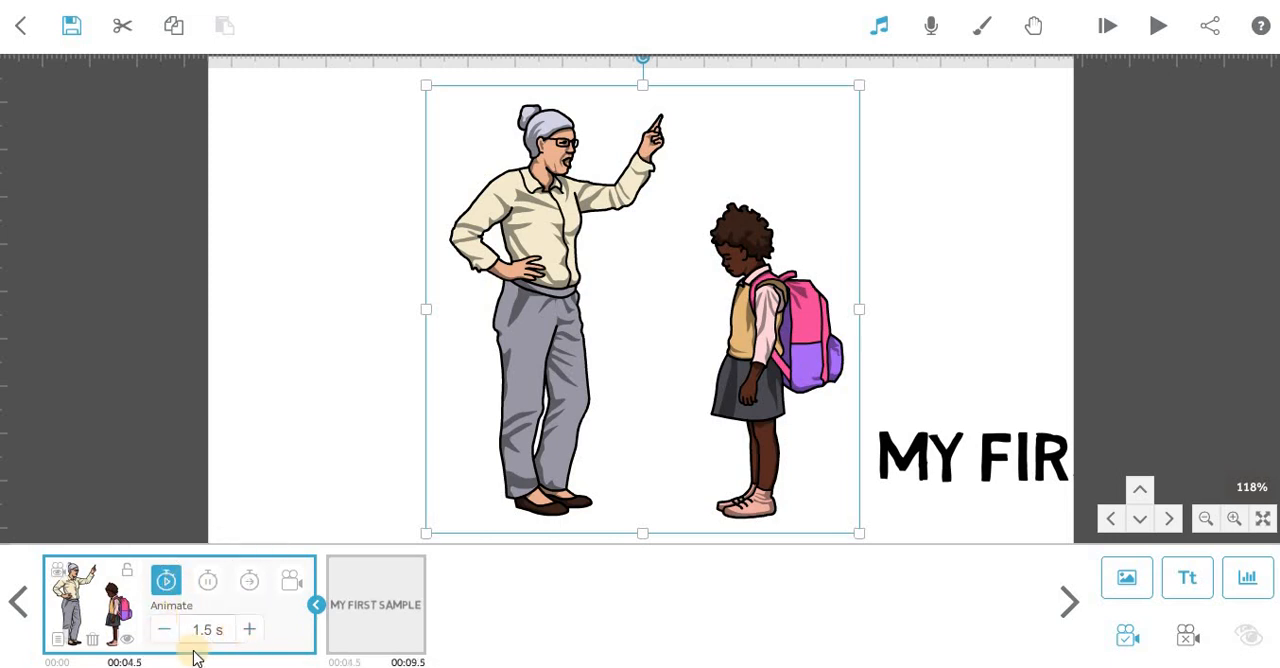
{"action": "left_click", "coordinate": [200, 632]}
{"action": "left_click", "coordinate": [242, 630]}
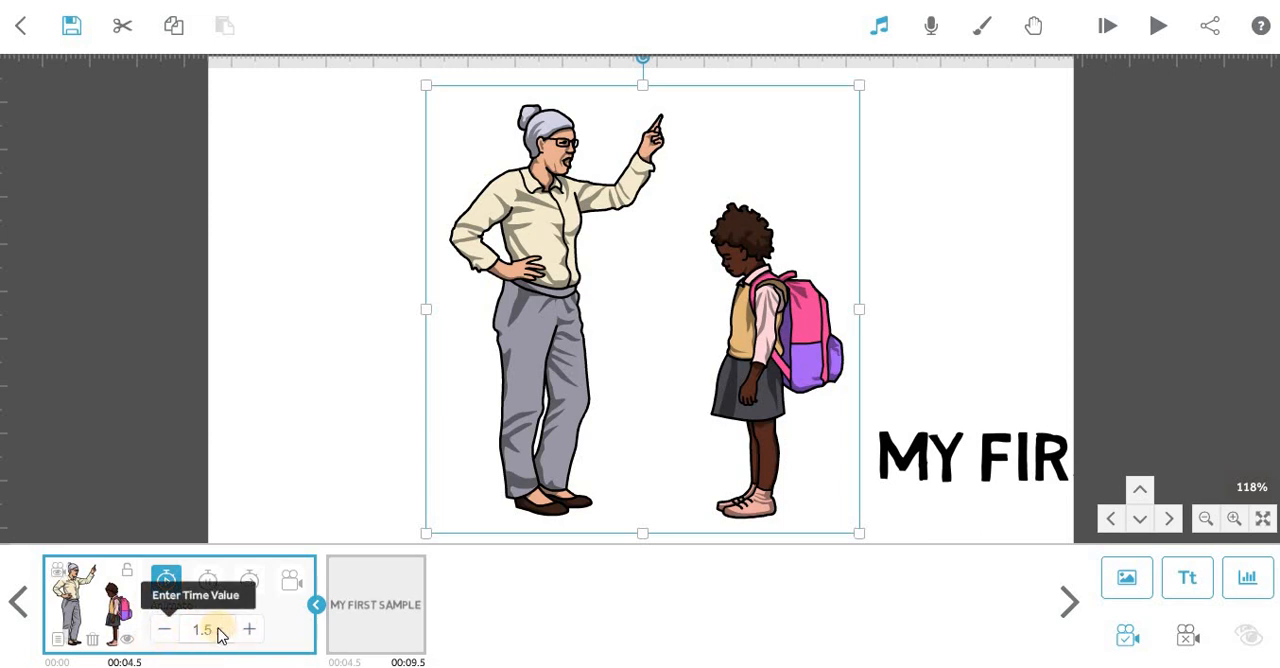
{"action": "left_click", "coordinate": [207, 580]}
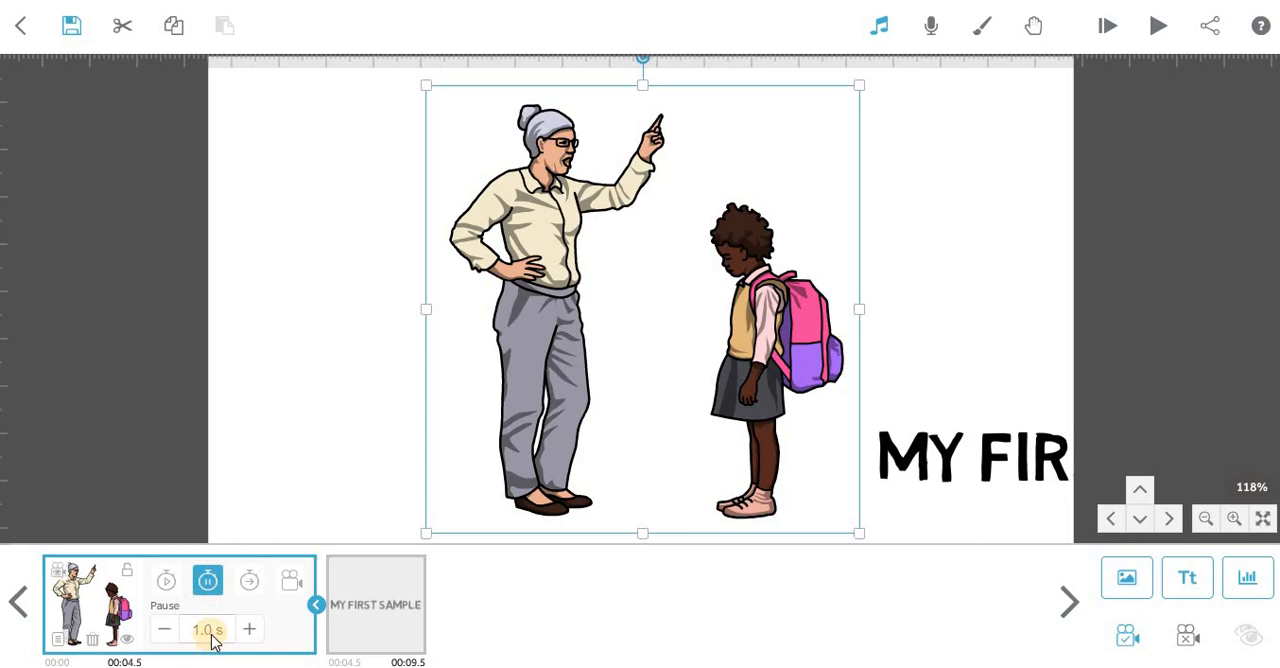
{"action": "left_click", "coordinate": [176, 632]}
{"action": "left_click", "coordinate": [250, 576]}
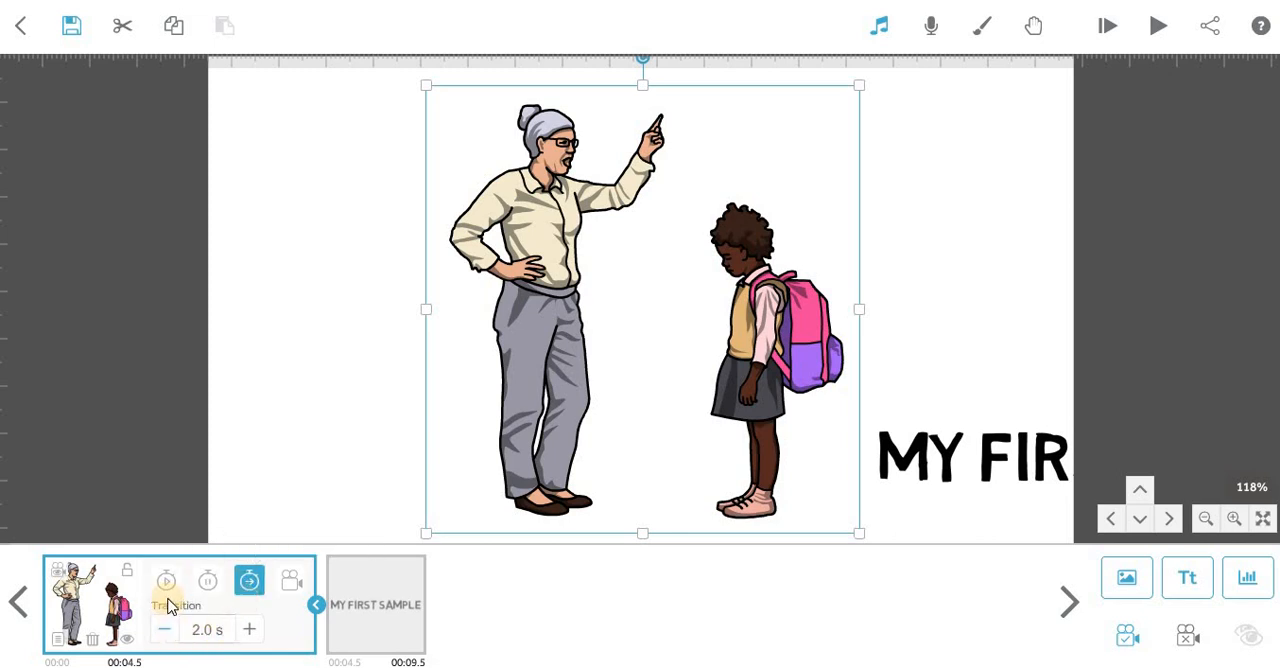
{"action": "left_click", "coordinate": [268, 630]}
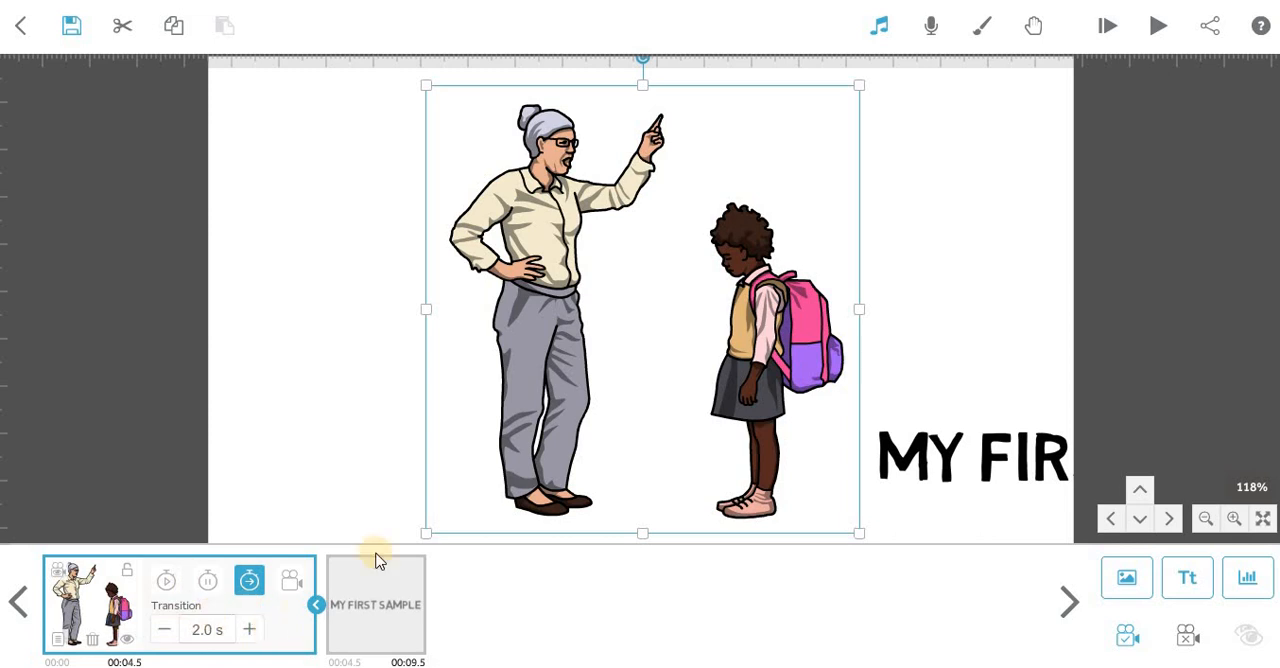
{"action": "left_click", "coordinate": [626, 280]}
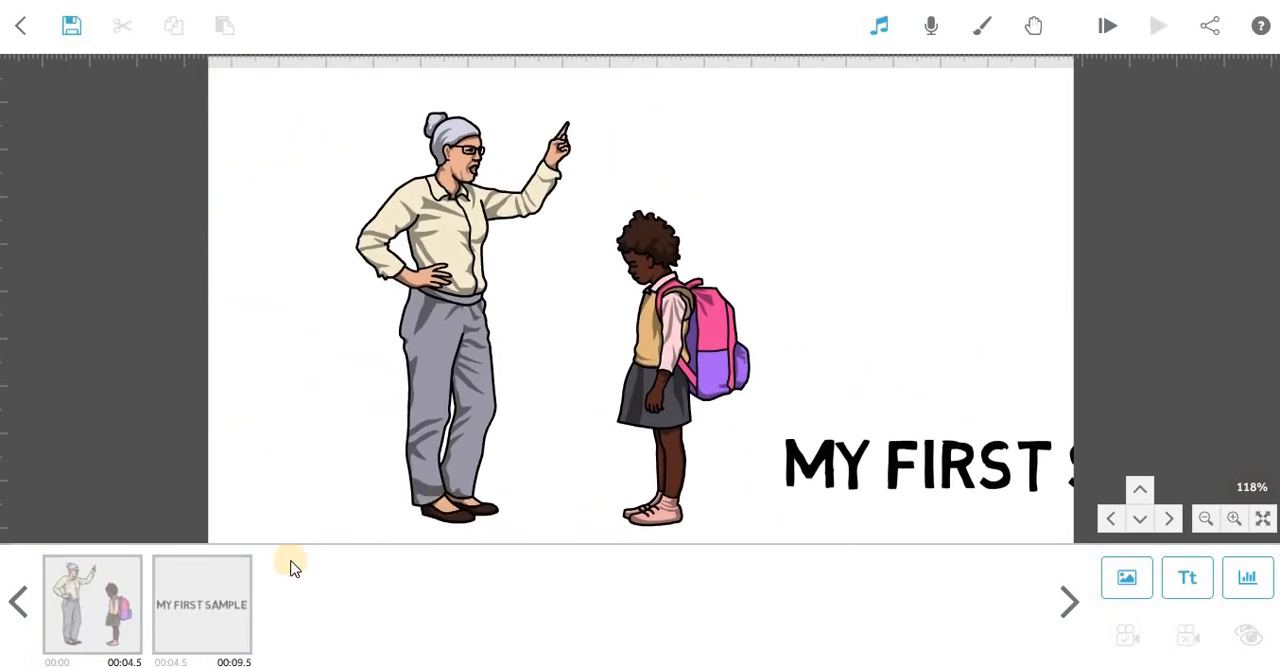
Set the woman-and-girl image's transition time to 4.0 s, preview playback from that element and stop it.
{"action": "left_click", "coordinate": [109, 597]}
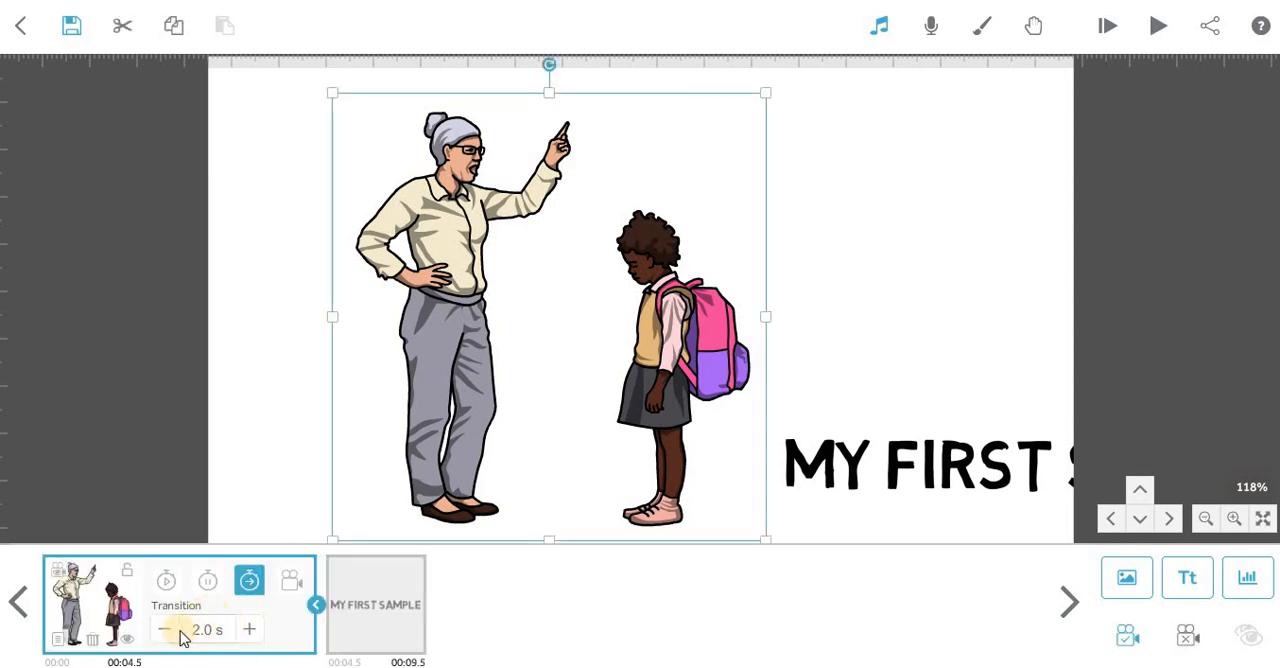
{"action": "left_click", "coordinate": [165, 630]}
{"action": "left_click", "coordinate": [239, 631]}
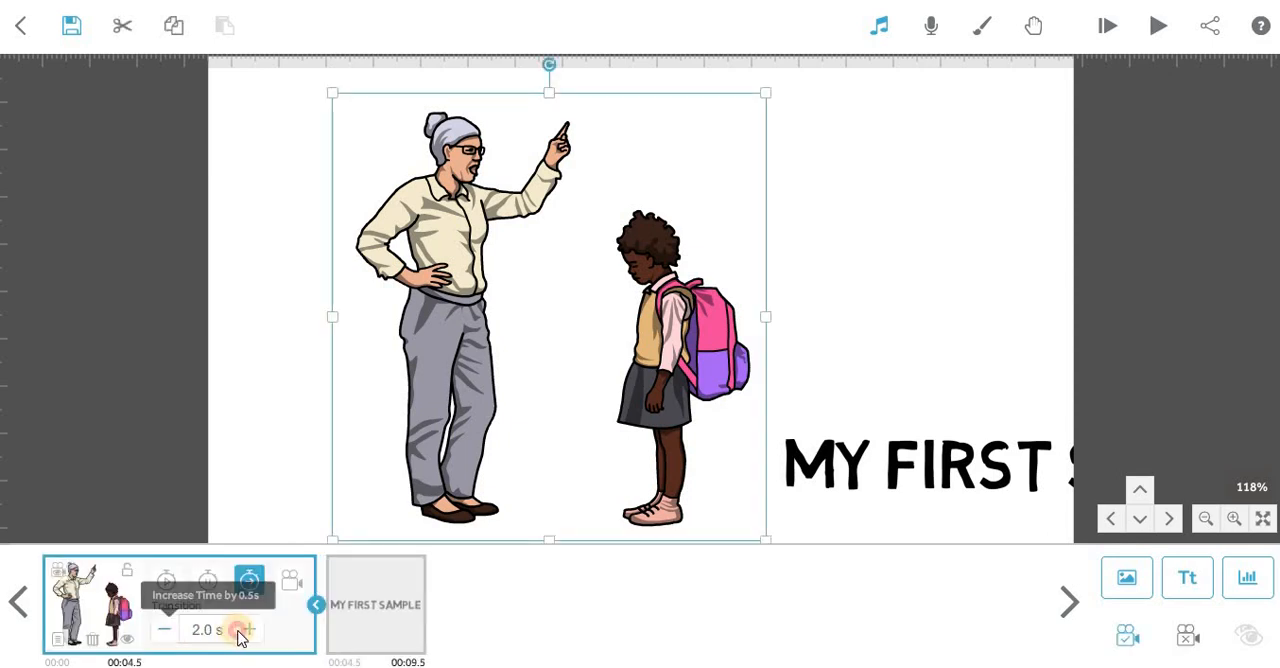
{"action": "left_click", "coordinate": [239, 631]}
{"action": "left_click", "coordinate": [239, 631]}
{"action": "left_click", "coordinate": [239, 631]}
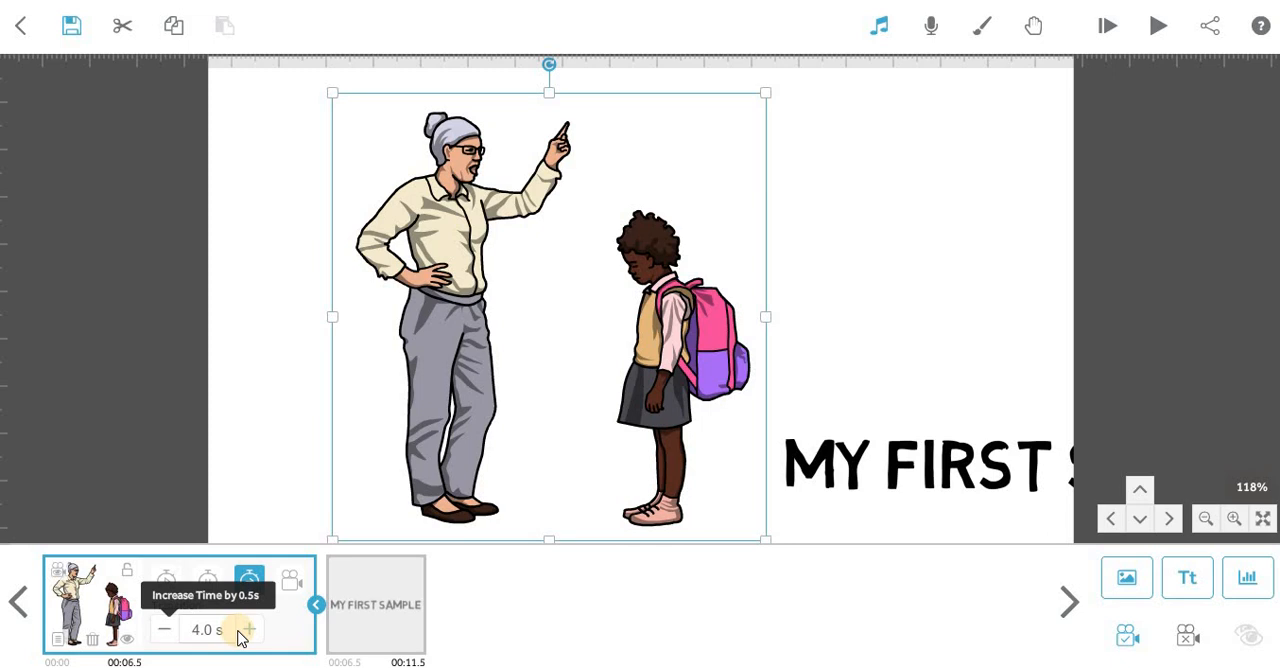
{"action": "left_click", "coordinate": [1157, 30]}
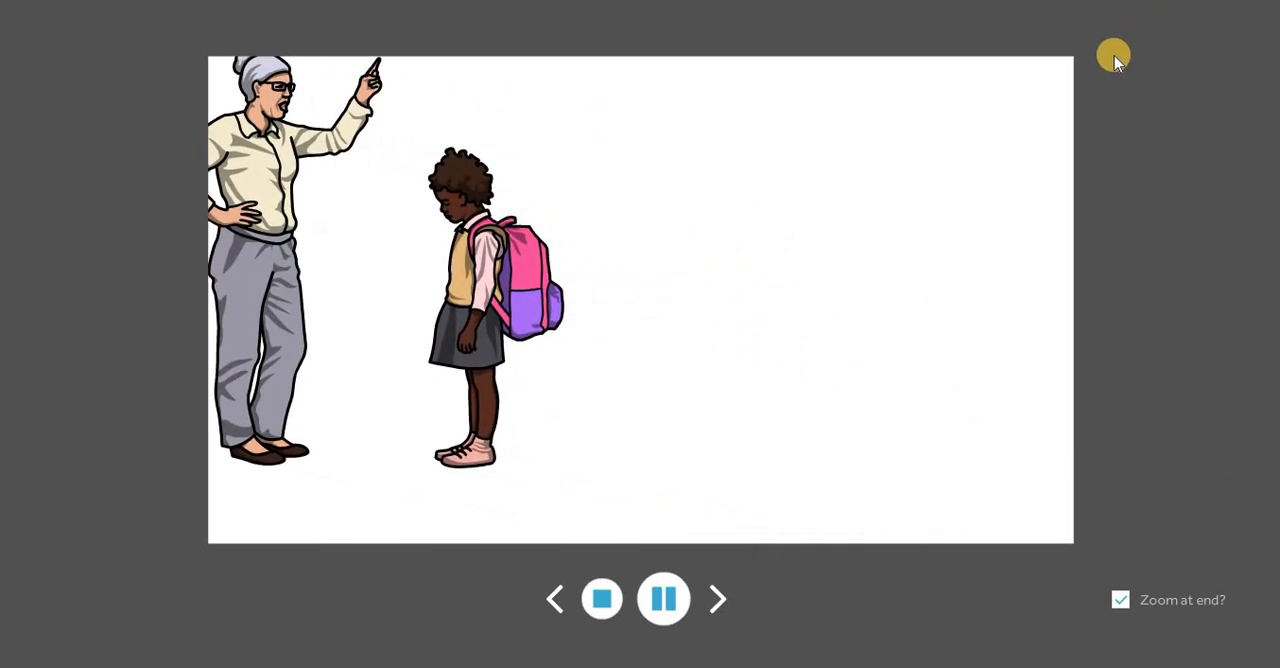
{"action": "left_click", "coordinate": [612, 594]}
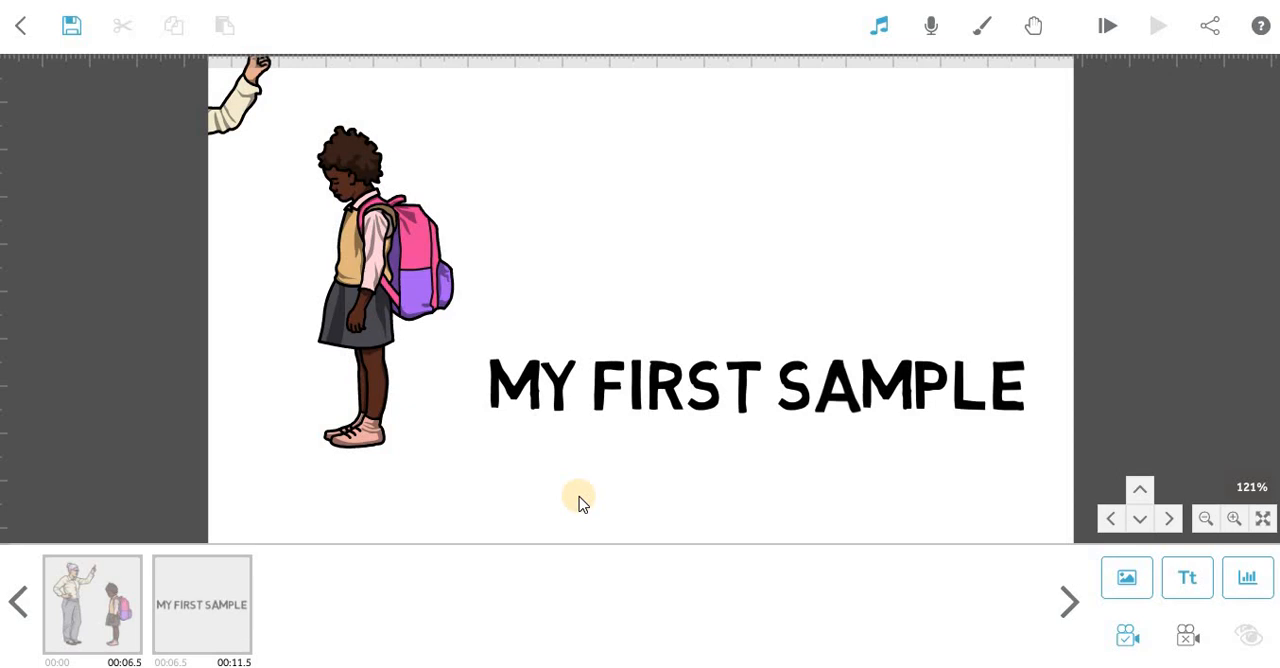
View the voiceover options without recording, and lower the volume of the "Never Mind" music track to about one fifth.
{"action": "left_click", "coordinate": [935, 26]}
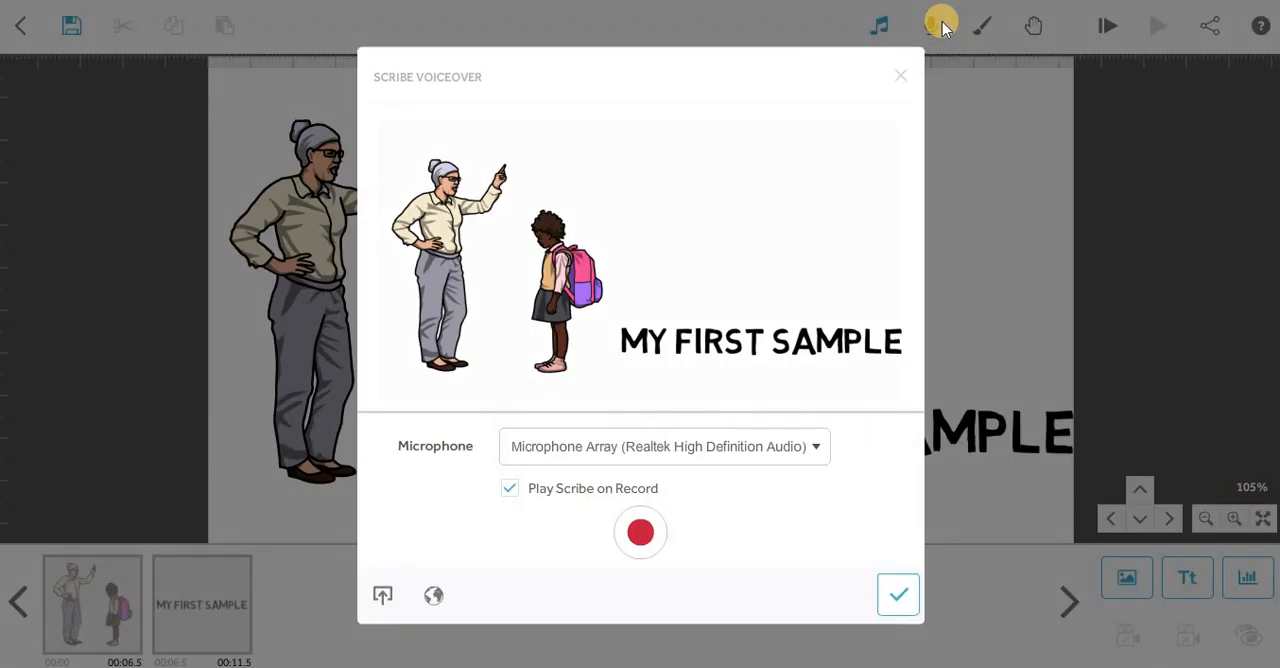
{"action": "left_click", "coordinate": [901, 76]}
{"action": "left_click", "coordinate": [881, 27]}
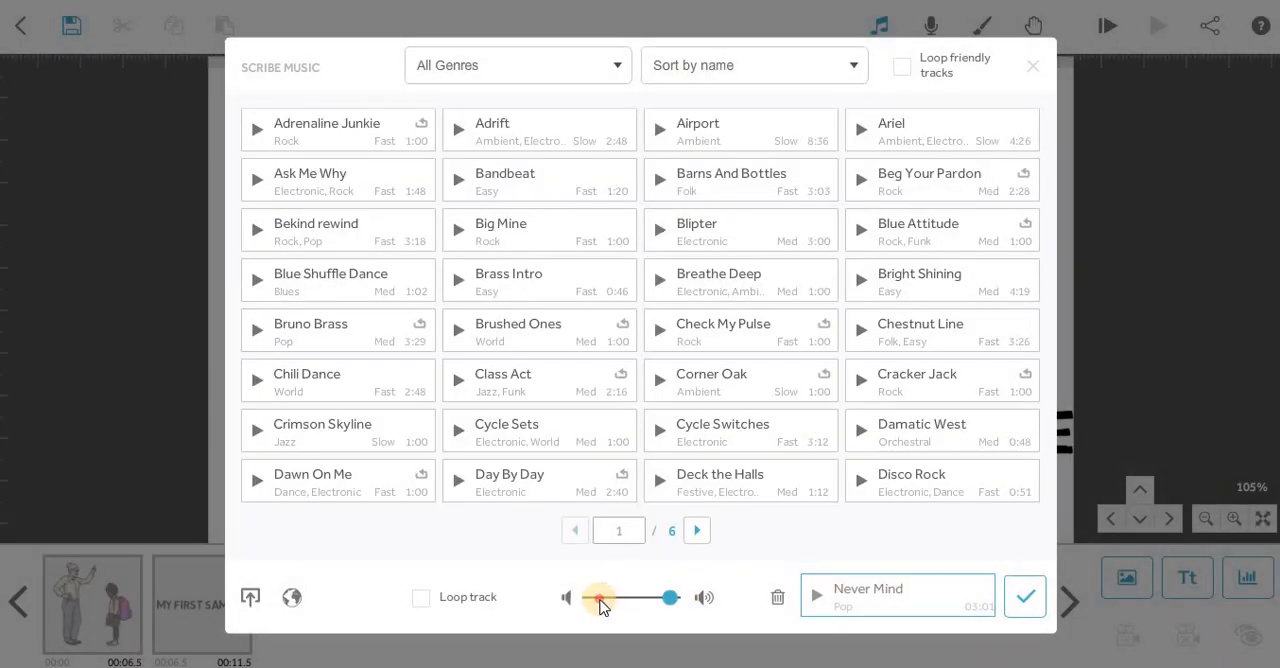
{"action": "left_click", "coordinate": [1025, 596]}
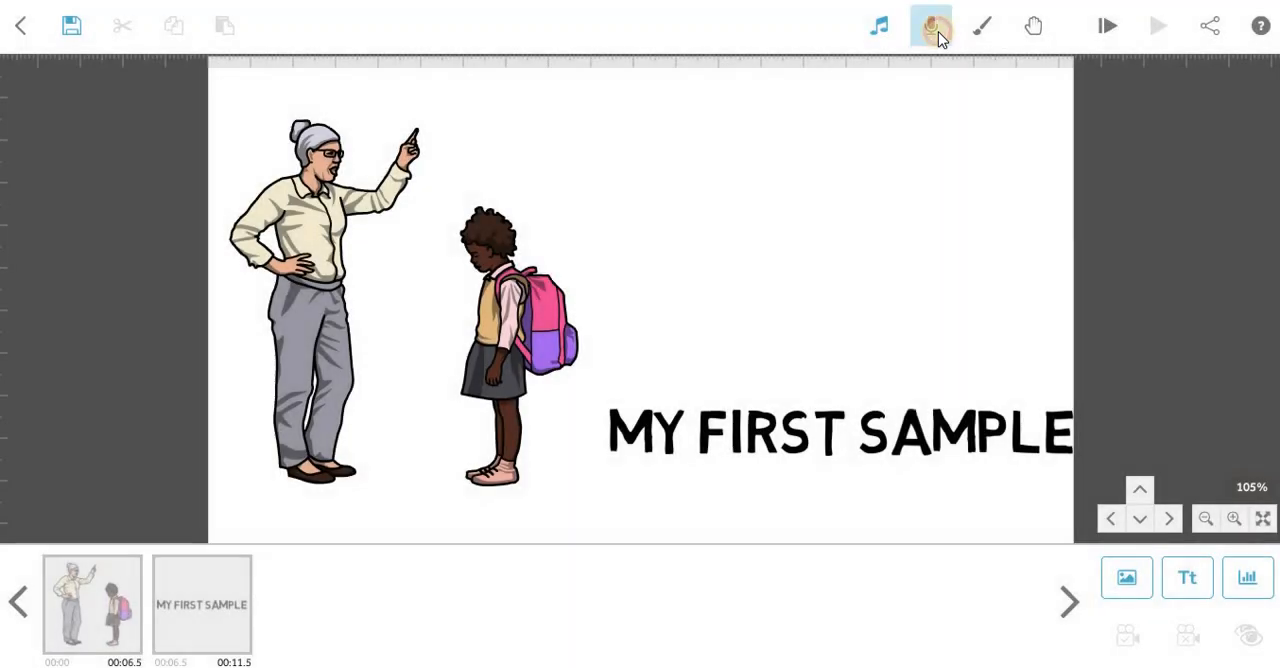
Record a microphone voiceover of about 10 seconds while the scribe plays, listen to it, keep it and preview the scribe from the start.
{"action": "left_click", "coordinate": [935, 30]}
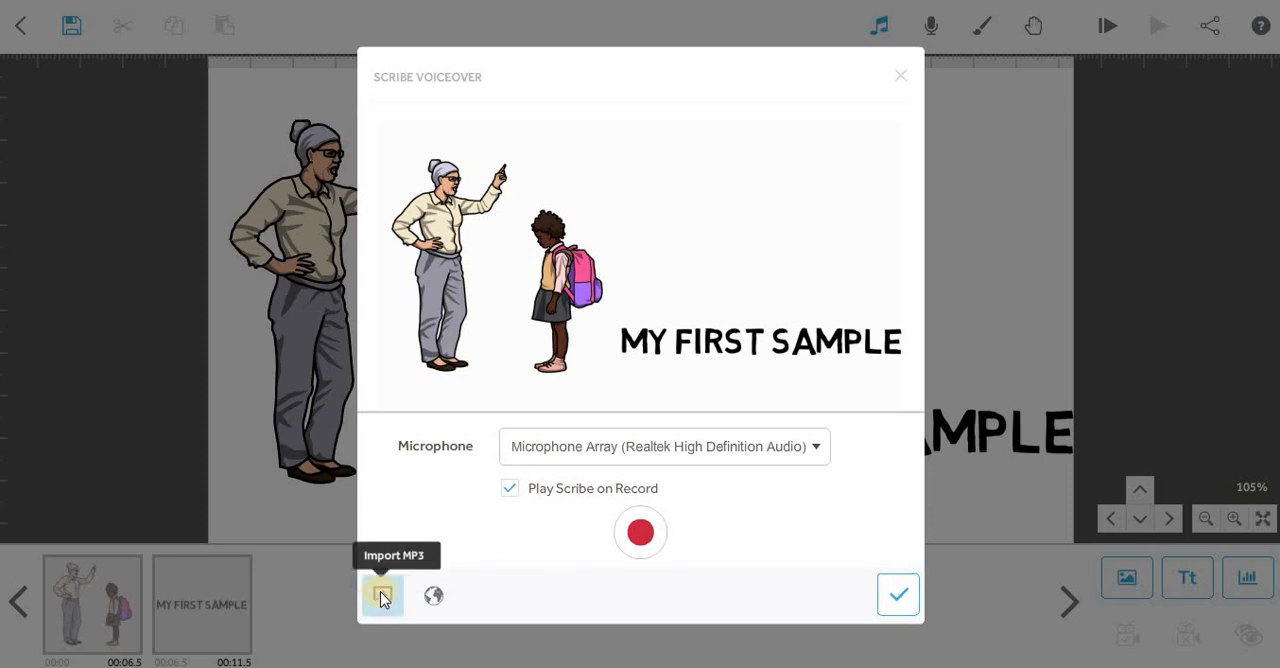
{"action": "left_click", "coordinate": [641, 532]}
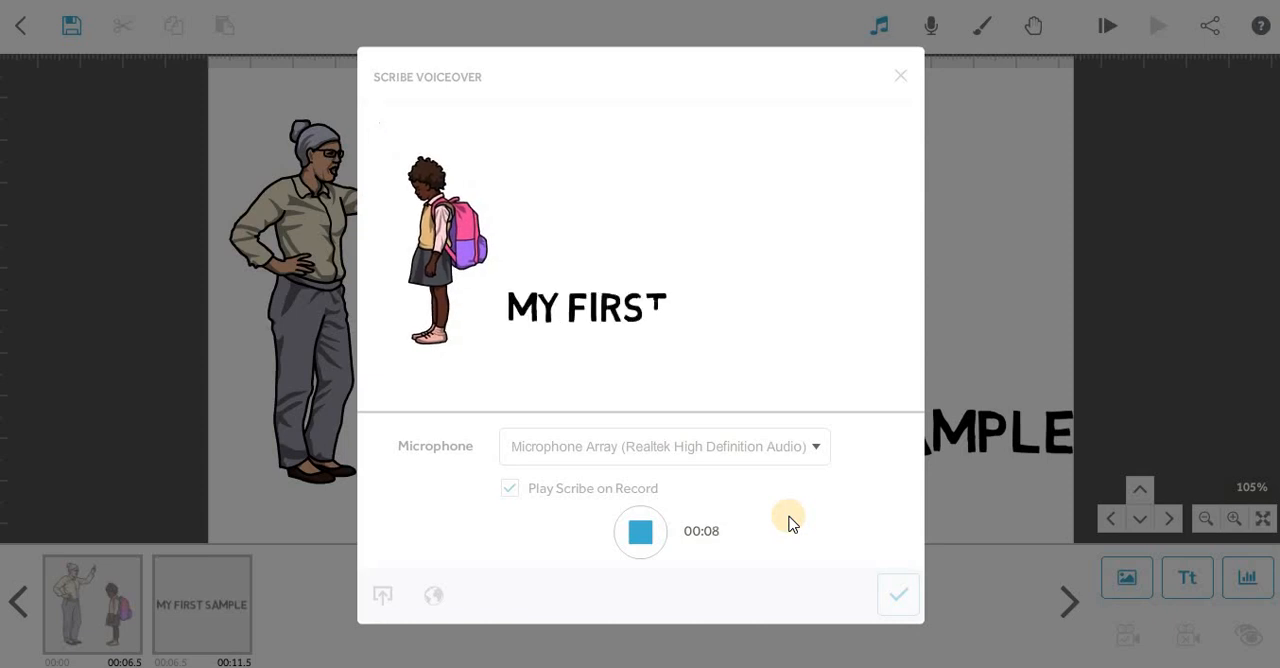
{"action": "left_click", "coordinate": [644, 533]}
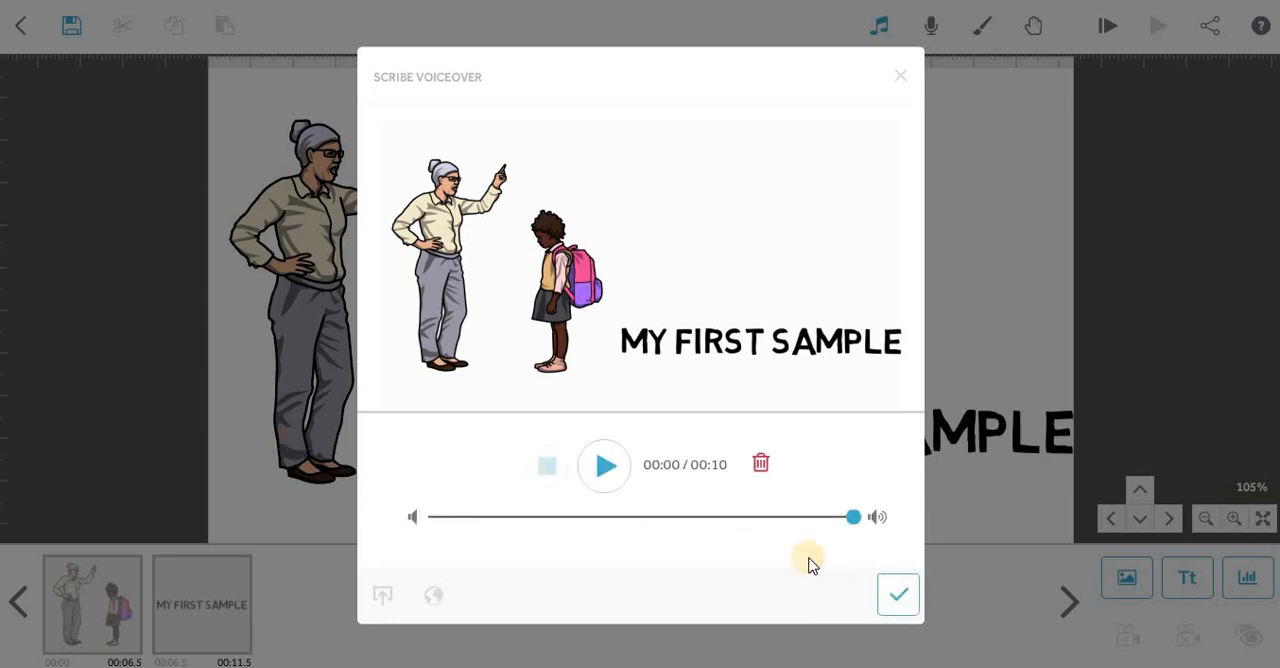
{"action": "left_click", "coordinate": [607, 466]}
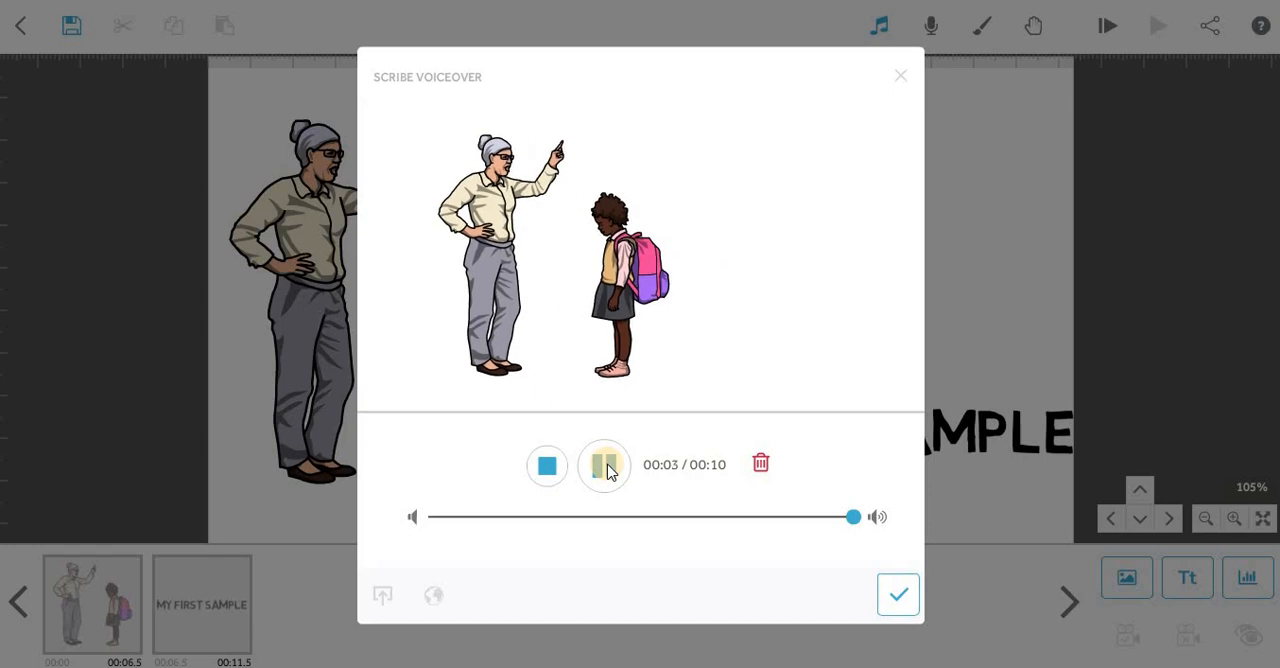
{"action": "left_click", "coordinate": [607, 466]}
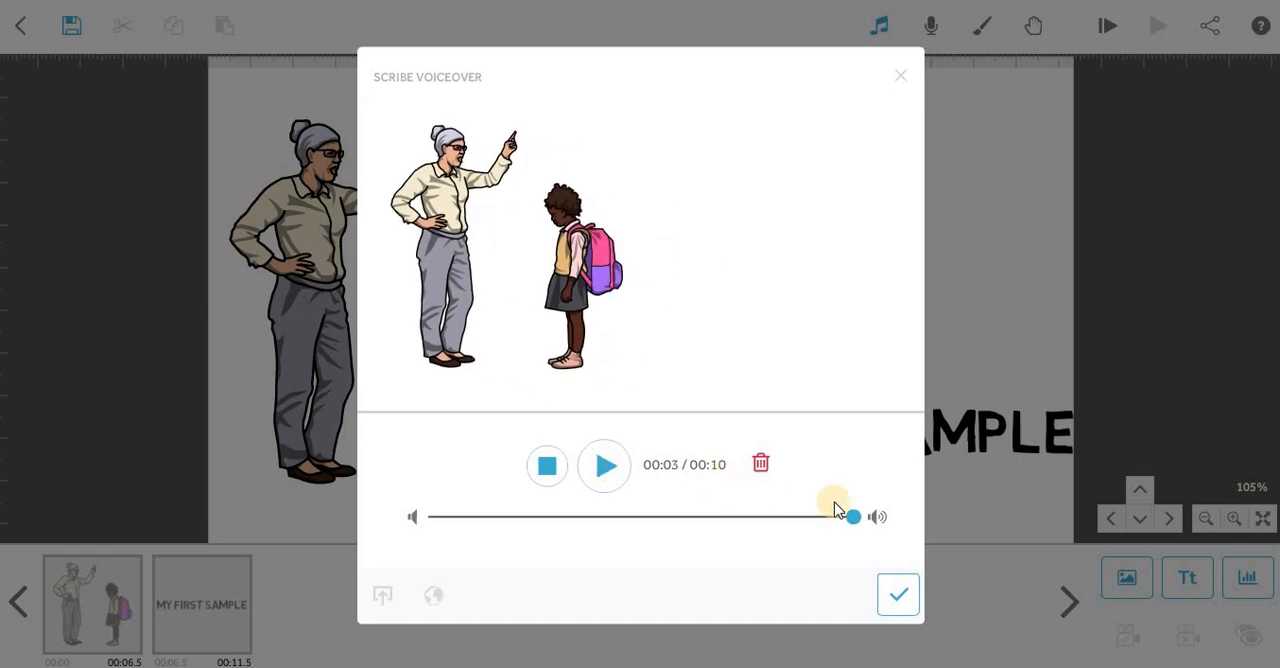
{"action": "left_click", "coordinate": [898, 594]}
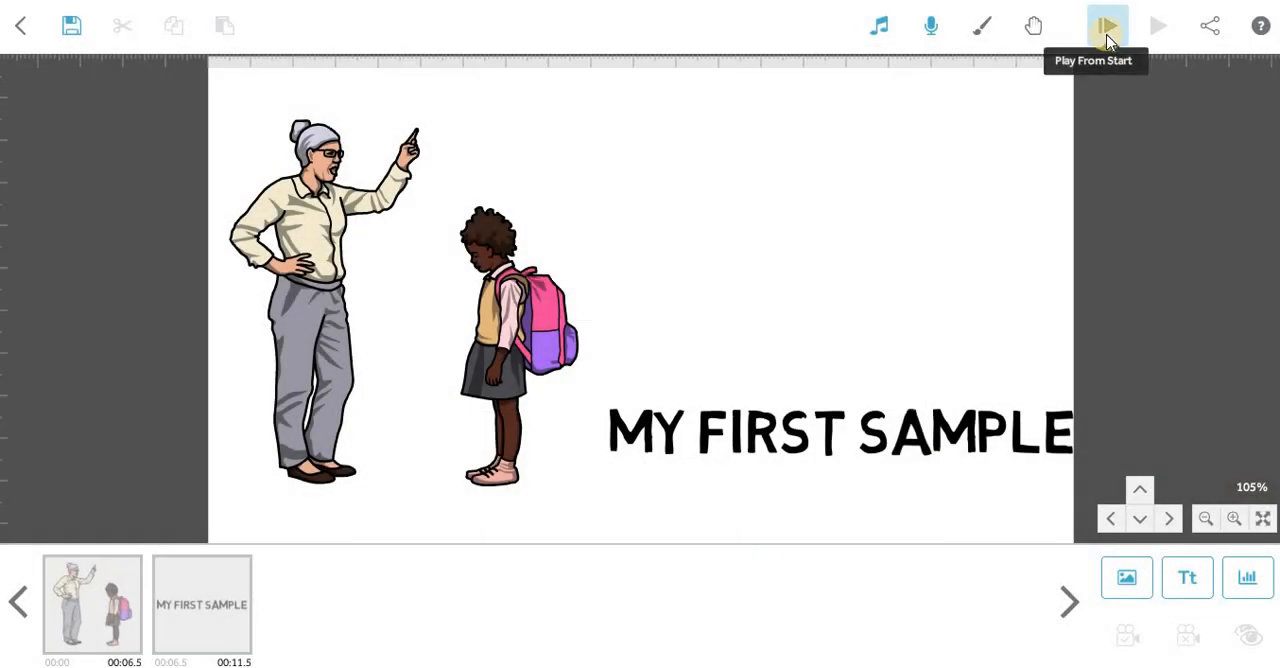
{"action": "left_click", "coordinate": [1106, 30]}
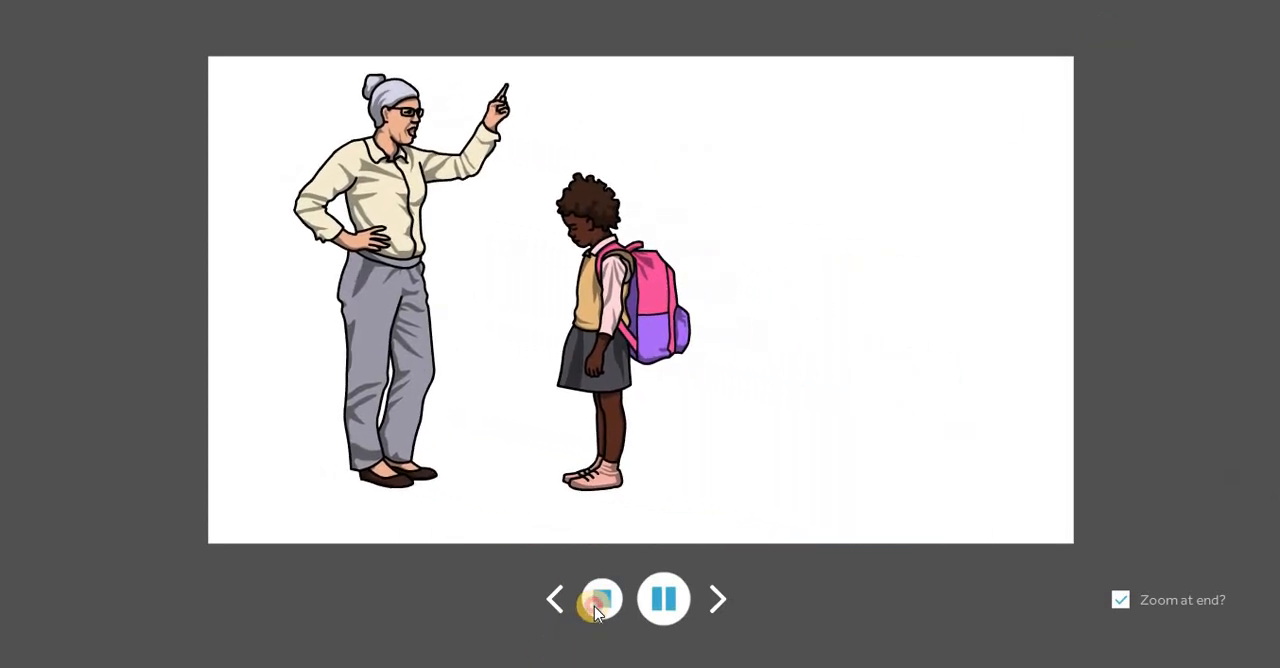
{"action": "left_click", "coordinate": [598, 602]}
Delete the recorded voiceover, import the first ttsMP3 voice file from the Downloads folder instead, and play it back.
{"action": "left_click", "coordinate": [931, 26]}
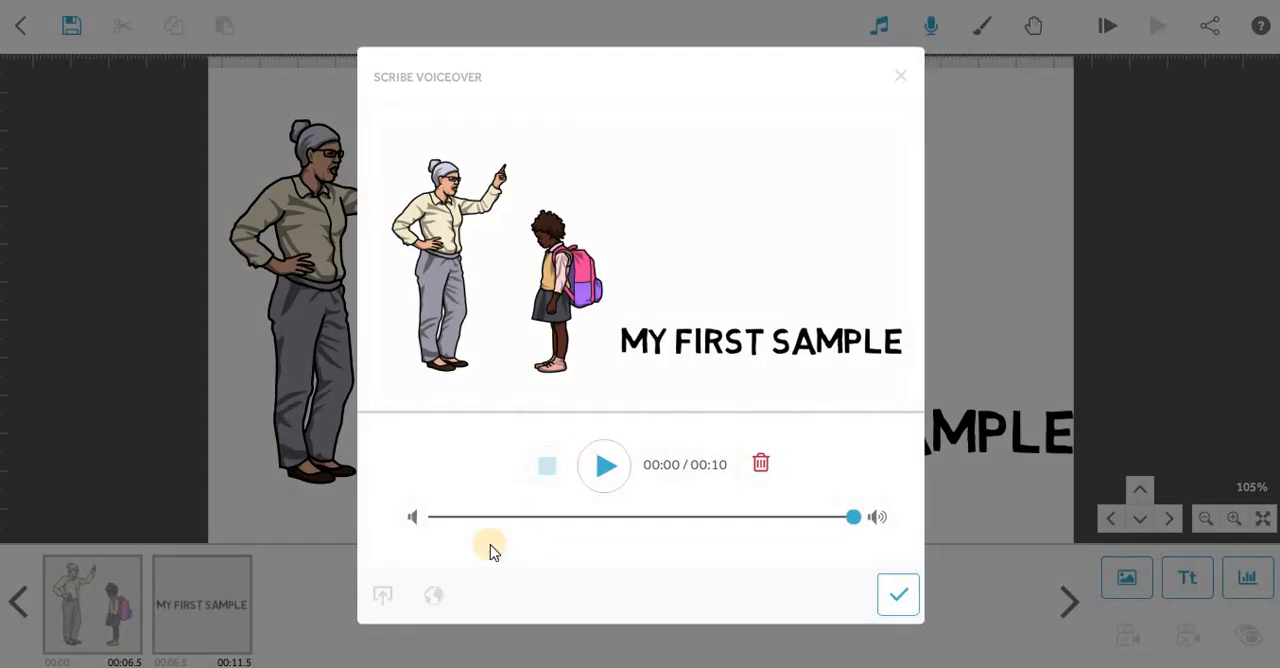
{"action": "left_click", "coordinate": [758, 464]}
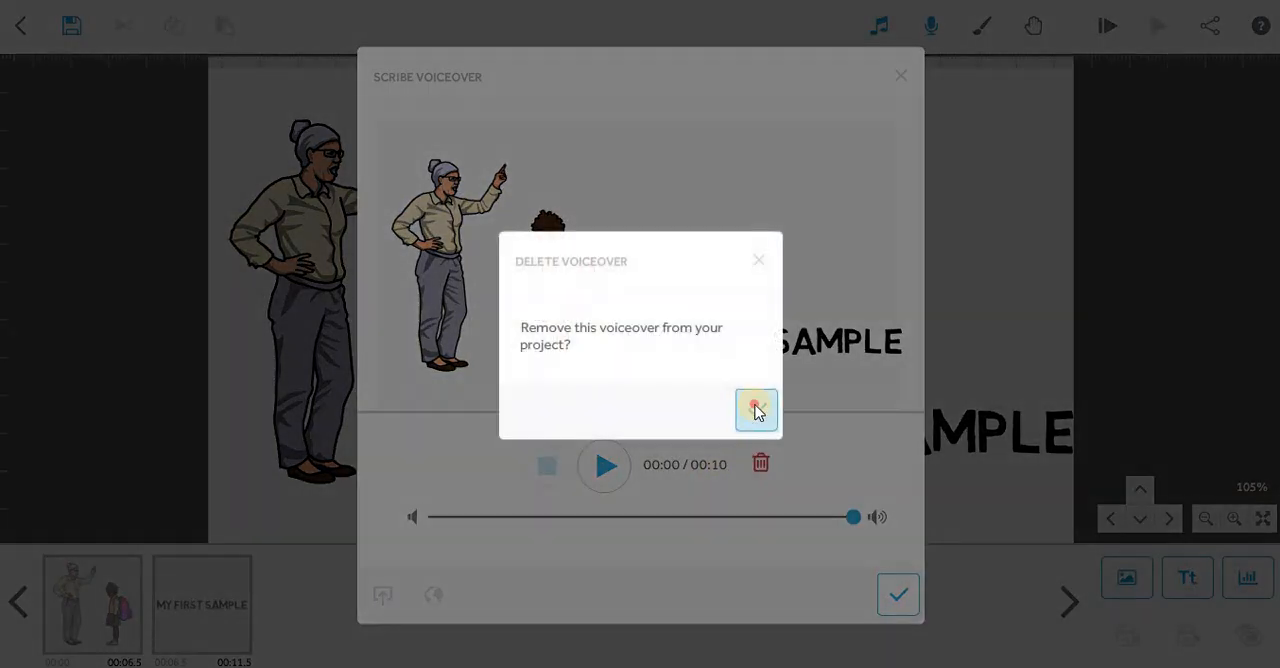
{"action": "left_click", "coordinate": [757, 409]}
{"action": "left_click", "coordinate": [383, 595]}
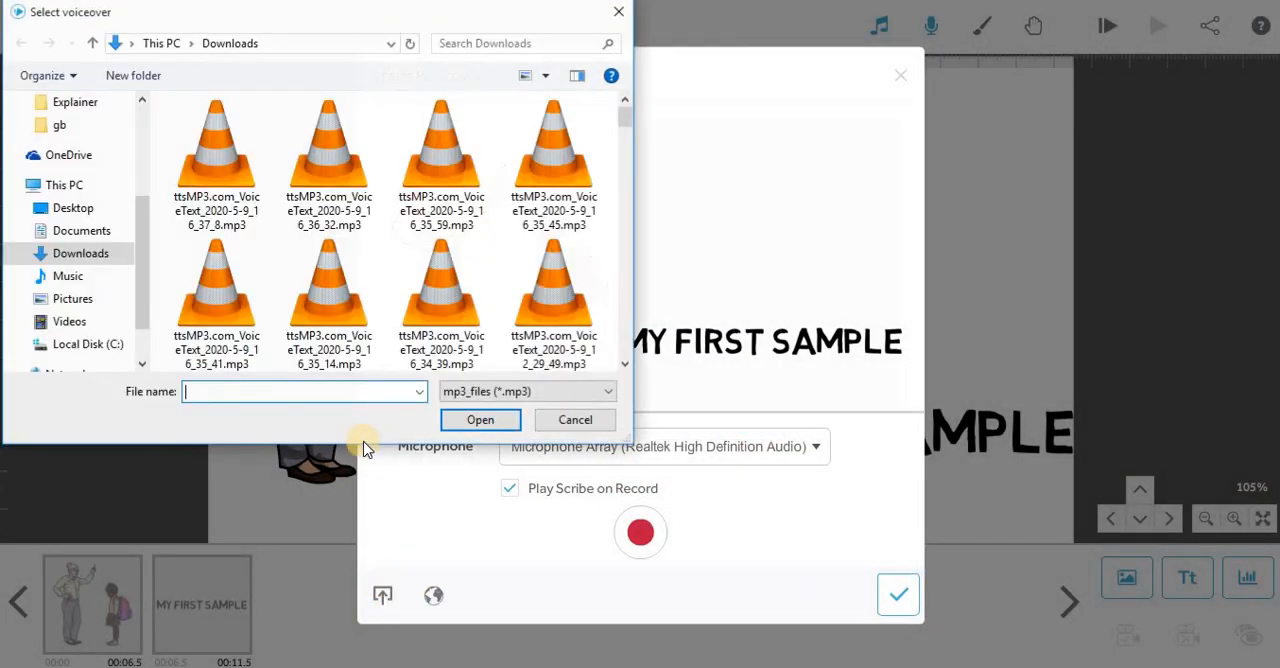
{"action": "double_click", "coordinate": [207, 198]}
{"action": "left_click", "coordinate": [605, 466]}
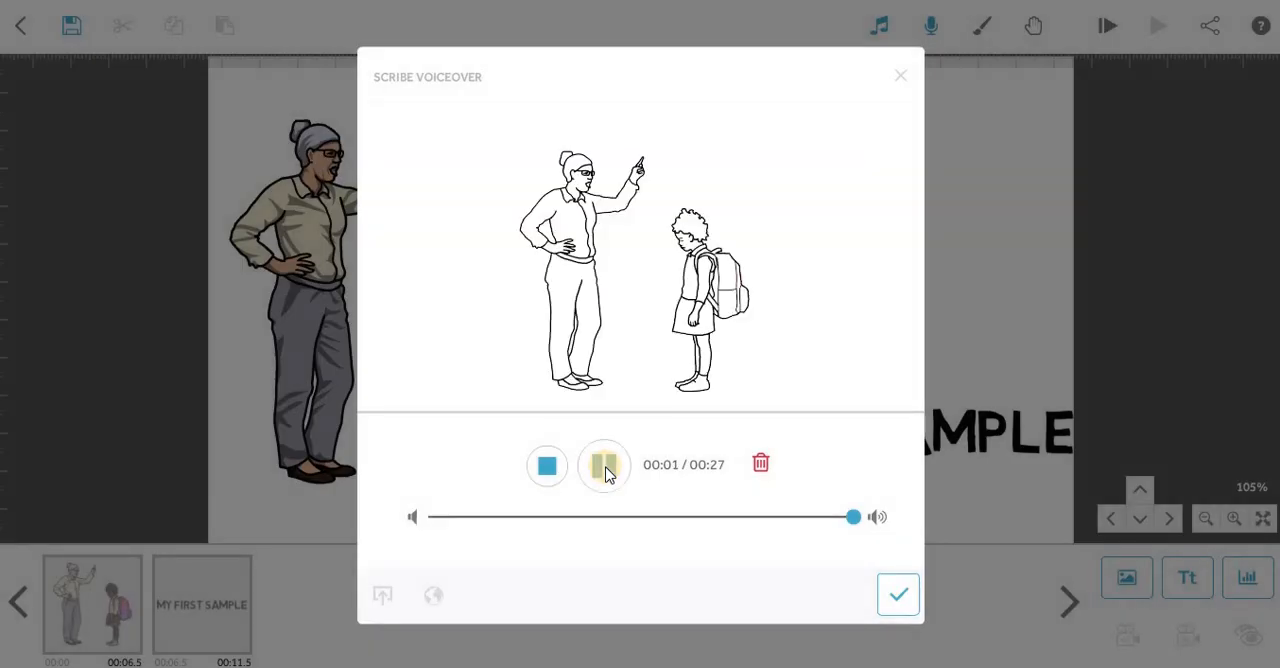
Delete the imported MP3 voiceover and leave the voiceover settings without confirming the changes.
{"action": "left_click", "coordinate": [762, 464]}
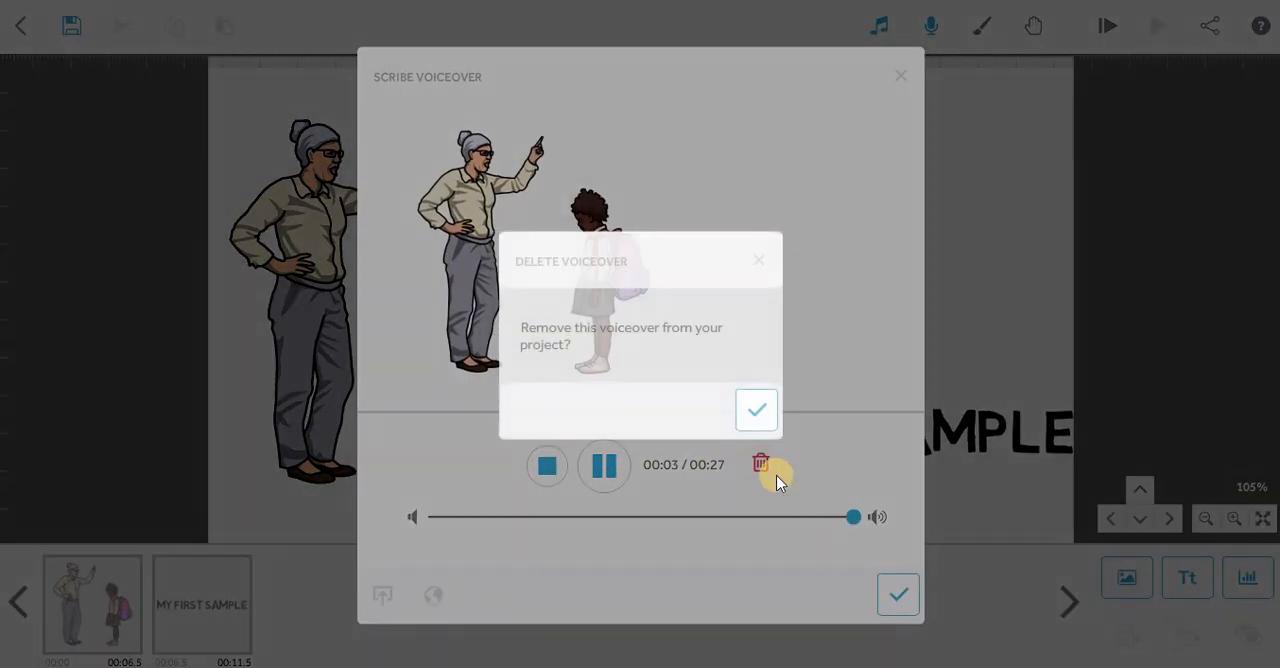
{"action": "left_click", "coordinate": [757, 403]}
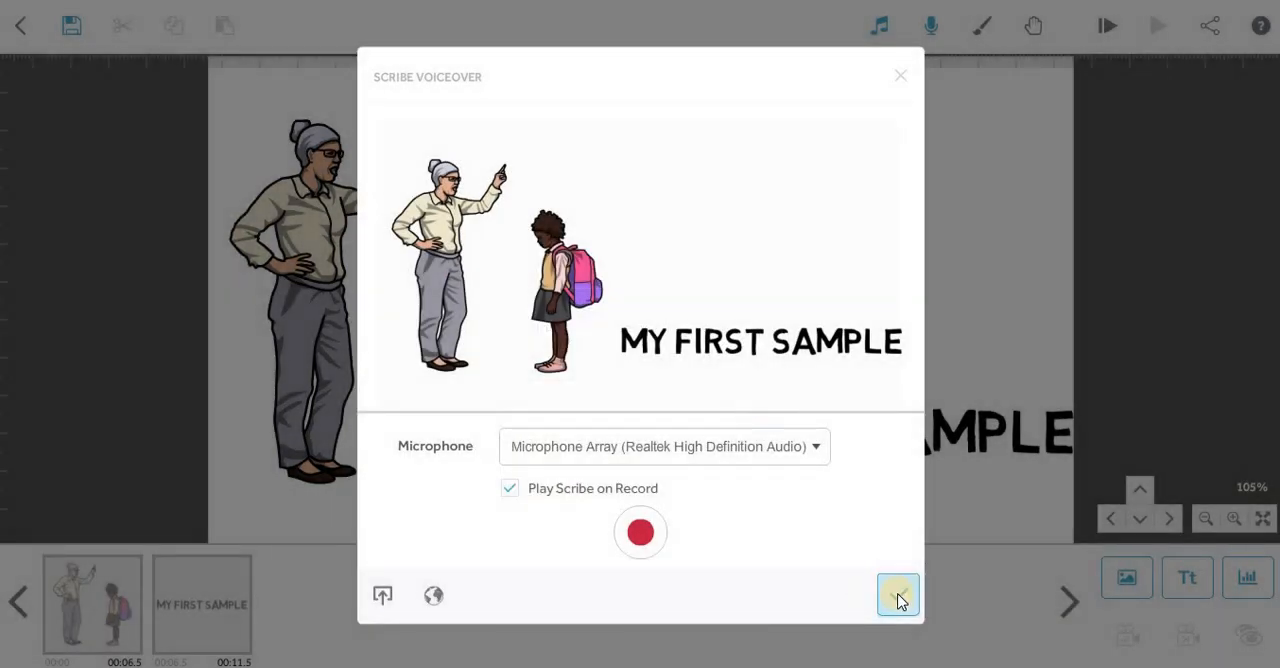
{"action": "left_click", "coordinate": [903, 90]}
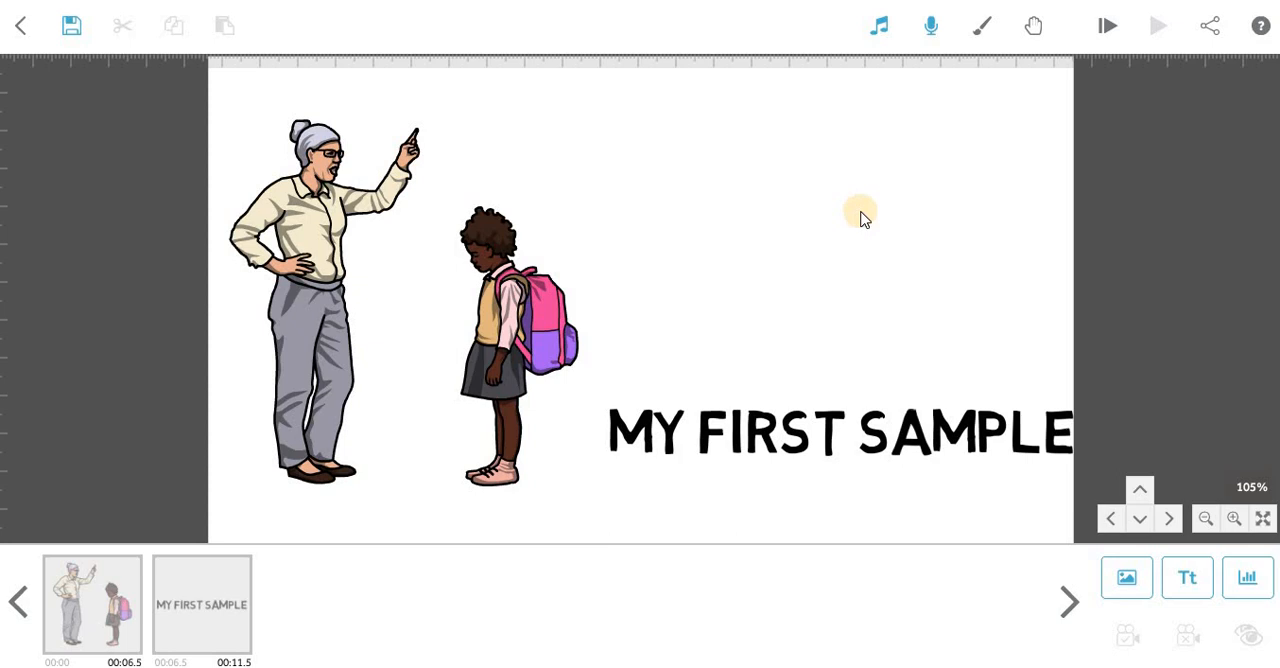
Set the scribe hand to the middle hand in the third row of the hand library, and preview the scribe from the start.
{"action": "left_click", "coordinate": [1032, 30]}
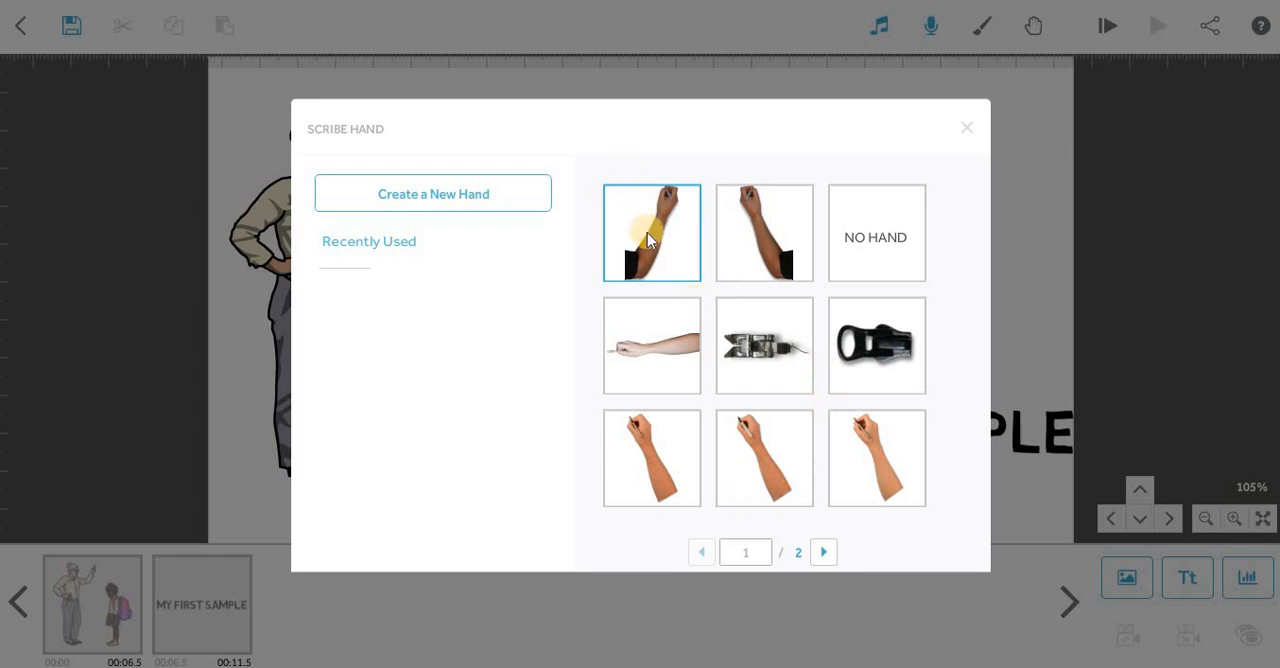
{"action": "left_click", "coordinate": [752, 452]}
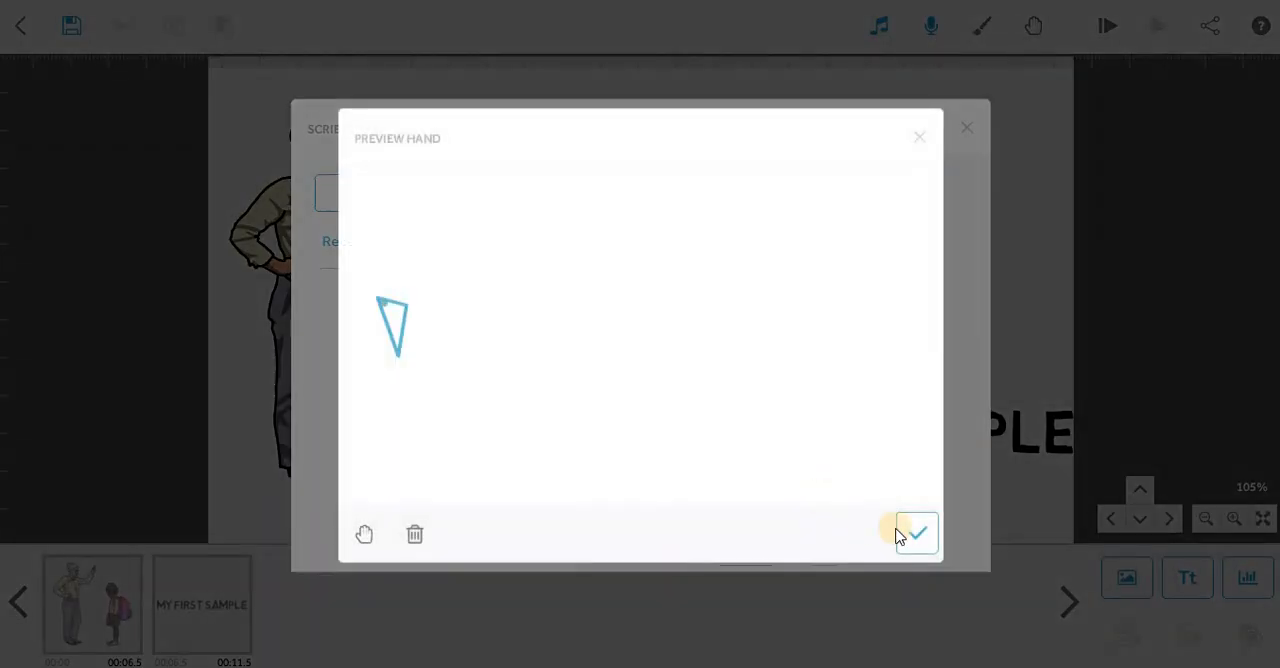
{"action": "left_click", "coordinate": [919, 532]}
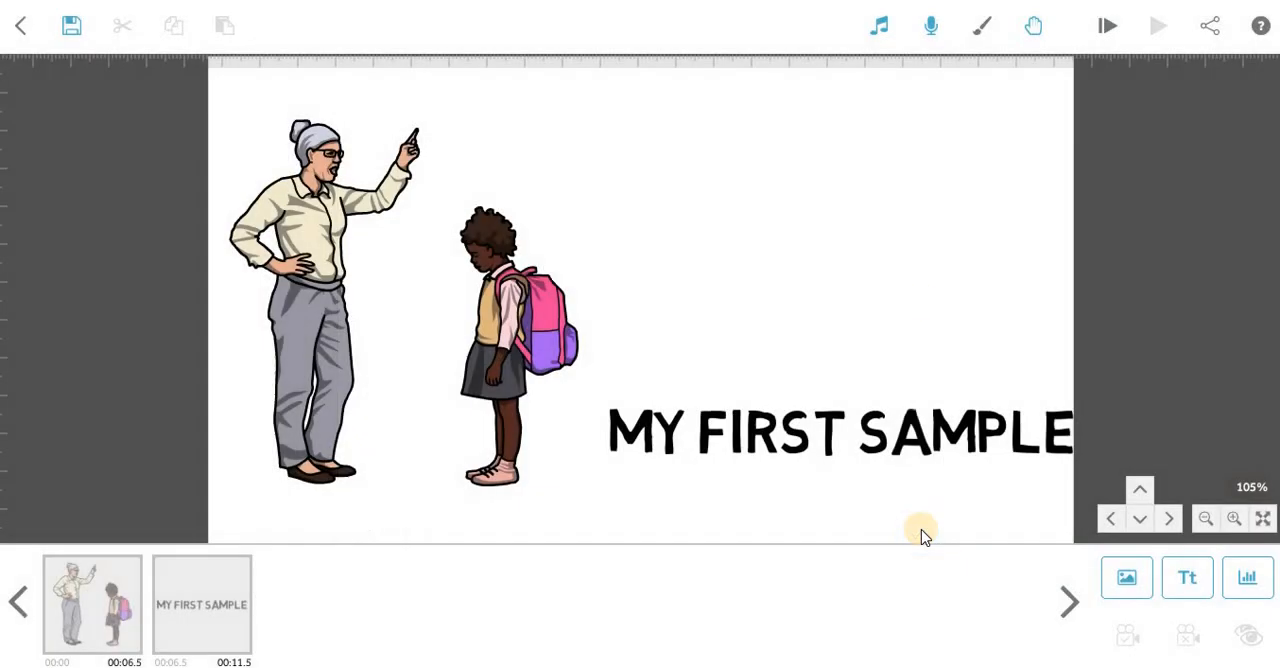
{"action": "left_click", "coordinate": [1107, 26]}
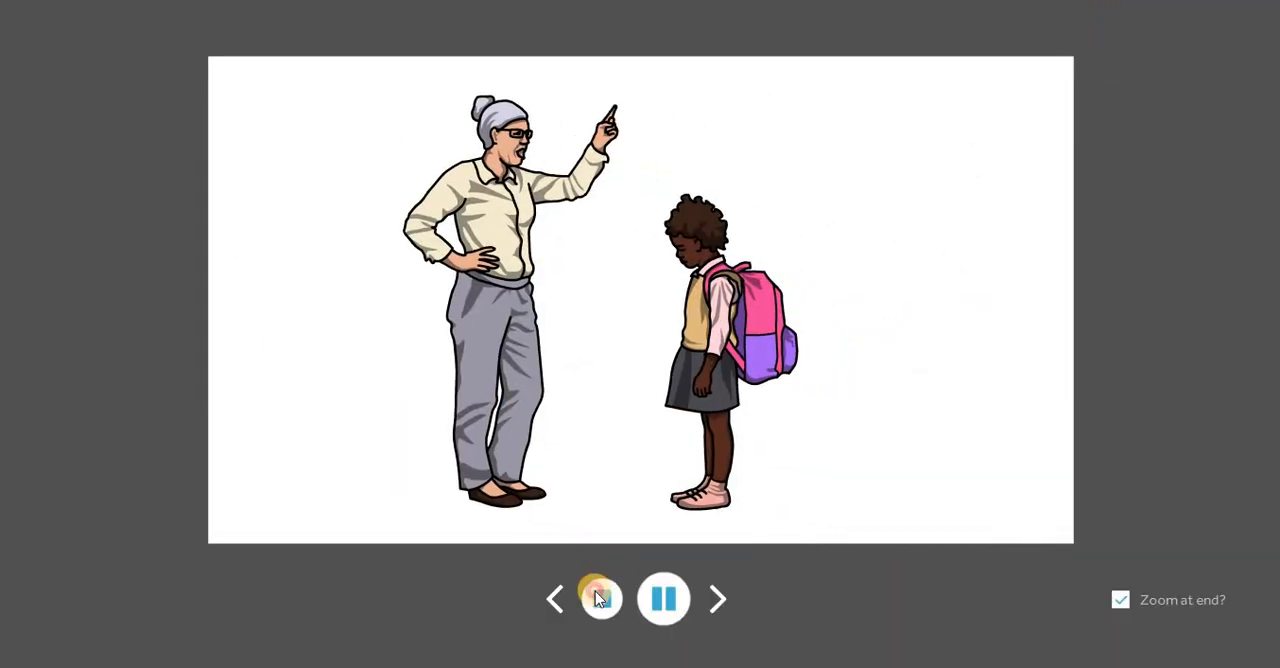
{"action": "left_click", "coordinate": [597, 598]}
Remove the recorded voiceover from the project, and briefly preview the scribe from the start without it.
{"action": "left_click", "coordinate": [930, 26]}
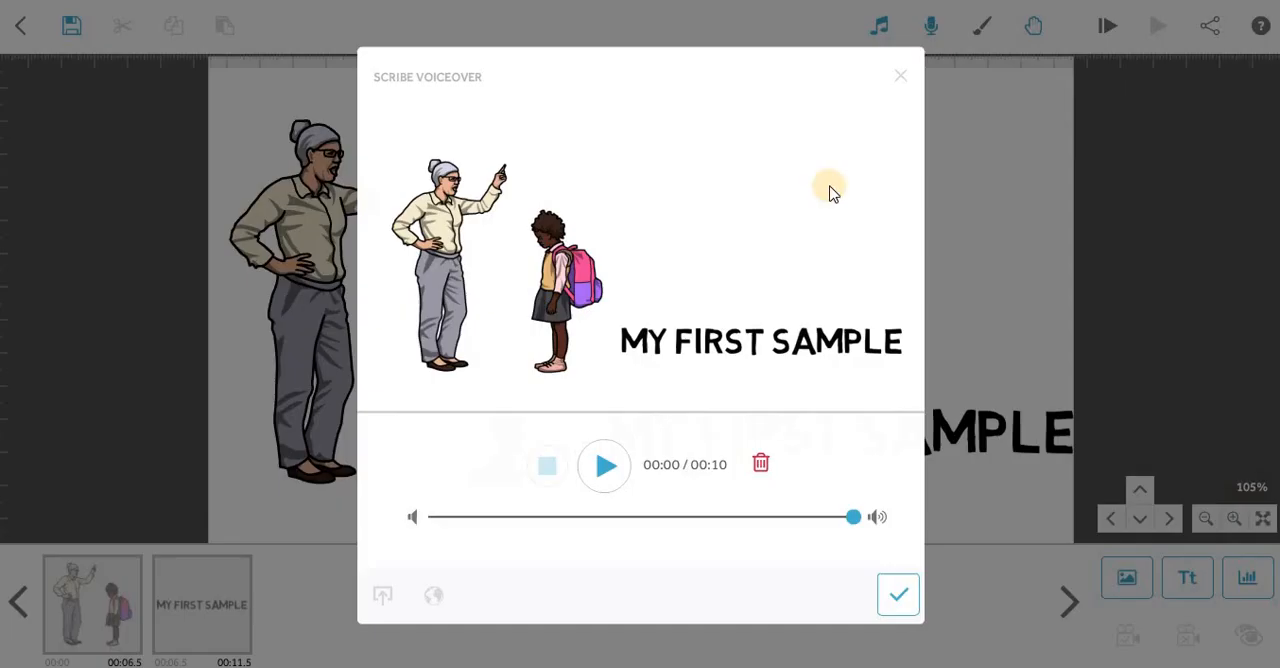
{"action": "left_click", "coordinate": [758, 463]}
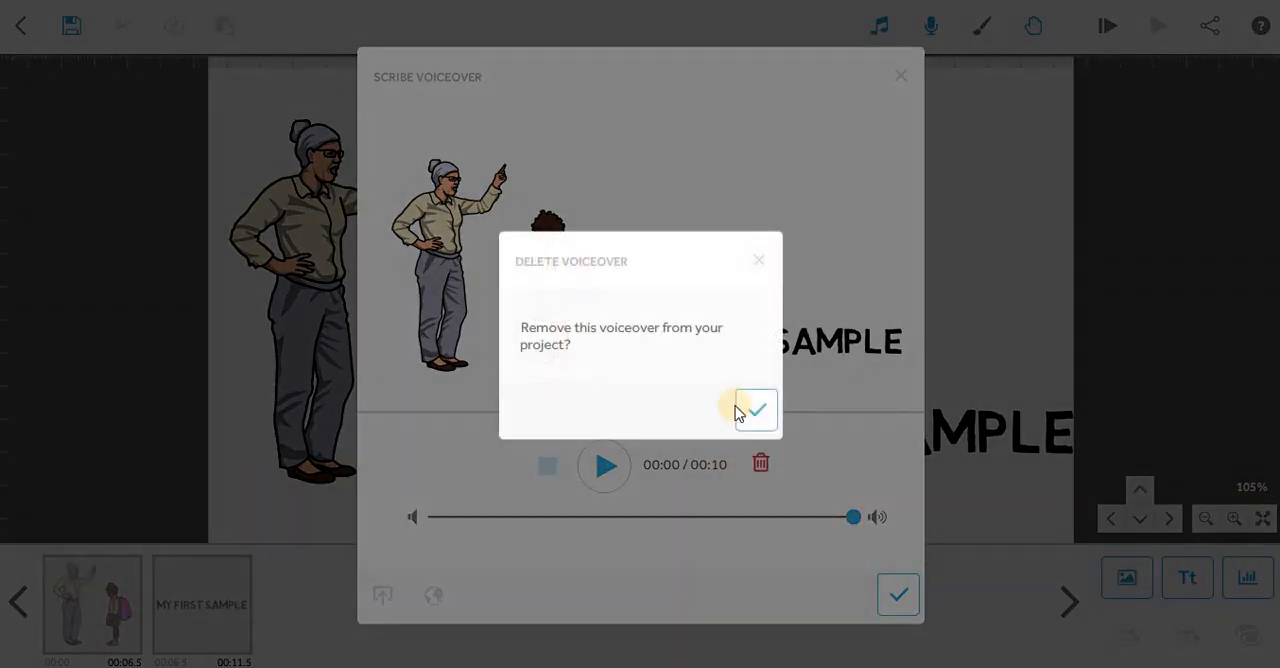
{"action": "left_click", "coordinate": [754, 405]}
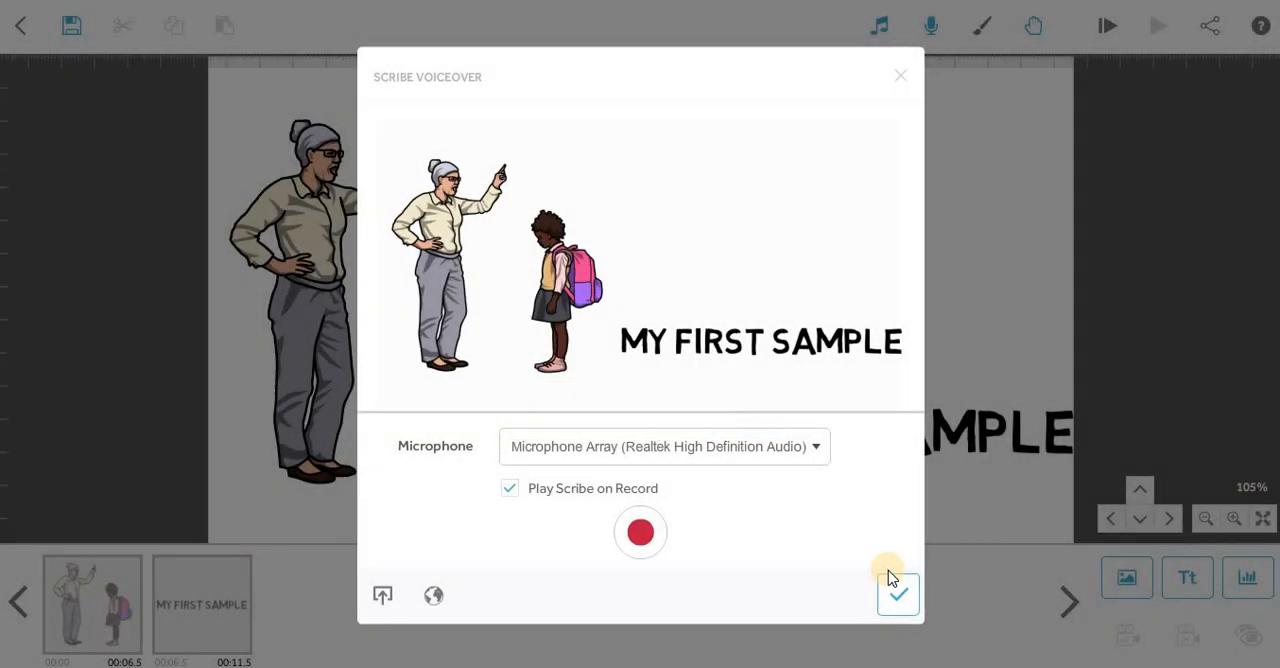
{"action": "left_click", "coordinate": [893, 586]}
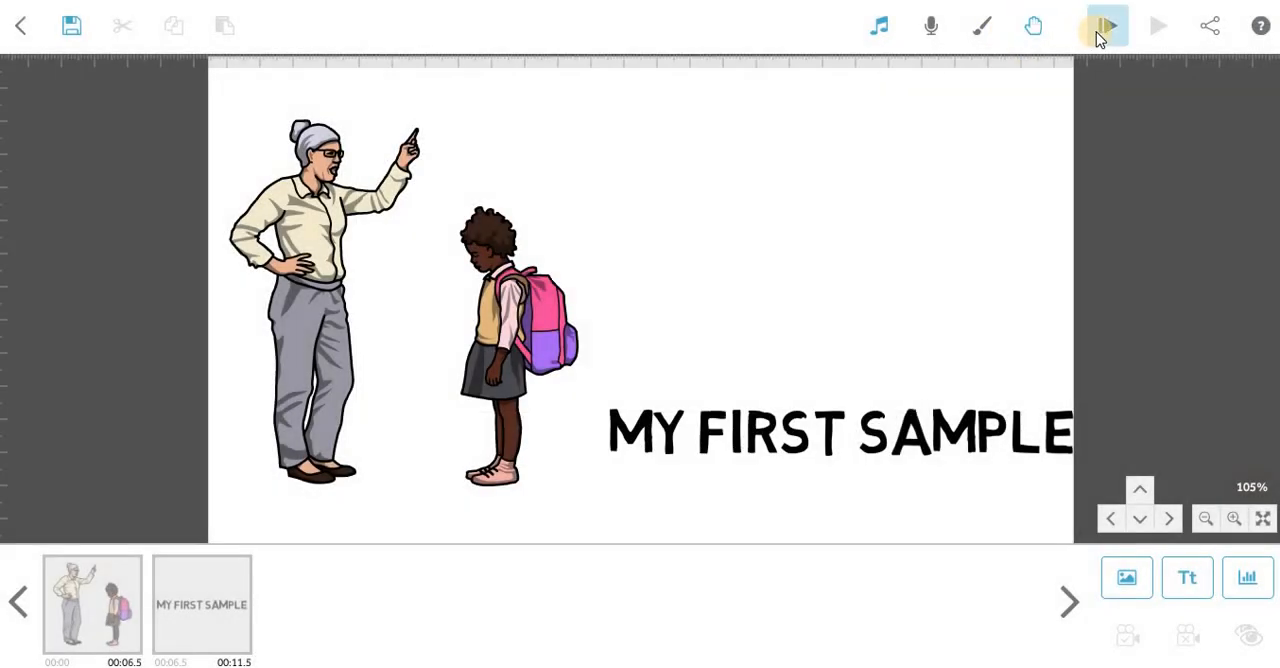
{"action": "left_click", "coordinate": [1098, 36]}
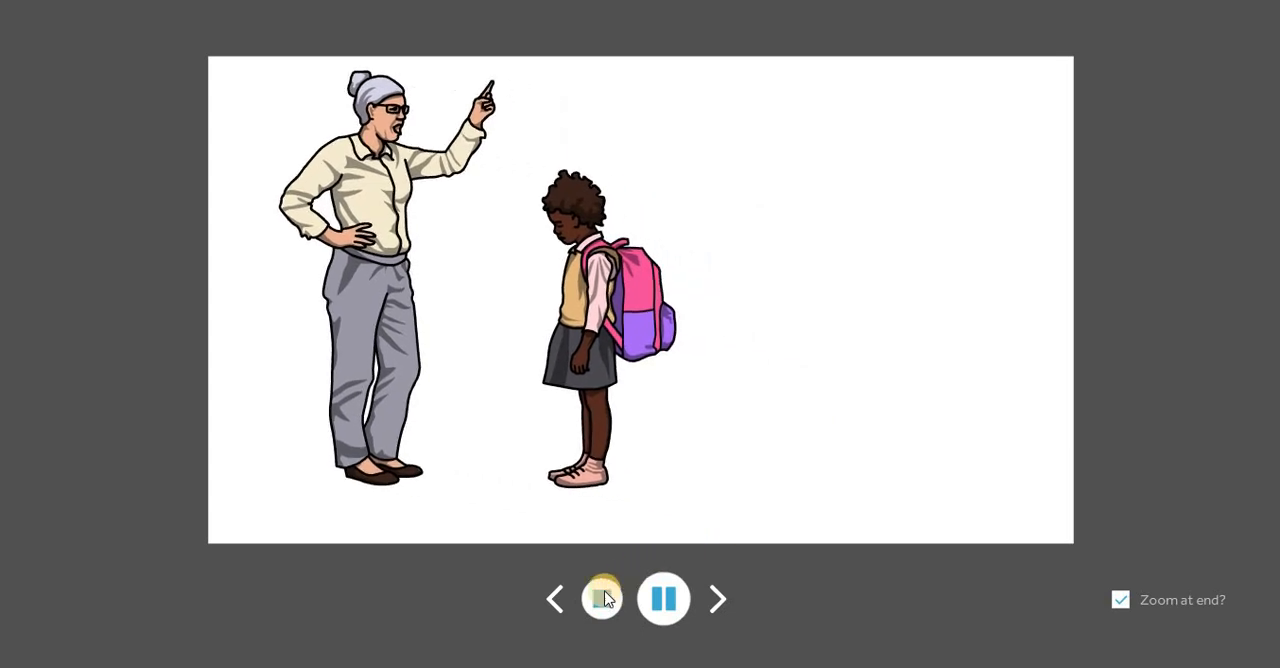
{"action": "left_click", "coordinate": [602, 598]}
Set the woman-and-girl image's transition time to 1.0 s, check its pause time, and deselect the elements.
{"action": "left_click", "coordinate": [116, 596]}
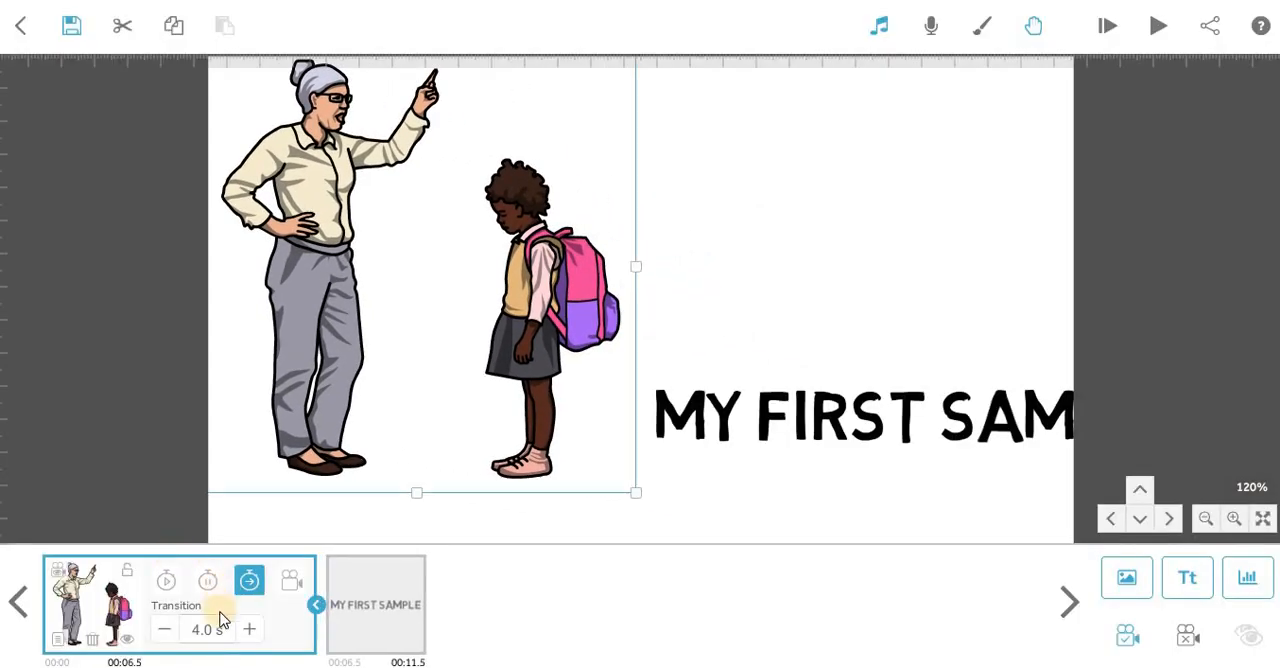
{"action": "left_click", "coordinate": [167, 632]}
{"action": "left_click", "coordinate": [167, 632]}
{"action": "left_click", "coordinate": [166, 631]}
{"action": "left_click", "coordinate": [166, 631]}
{"action": "left_click", "coordinate": [166, 631]}
{"action": "left_click", "coordinate": [166, 631]}
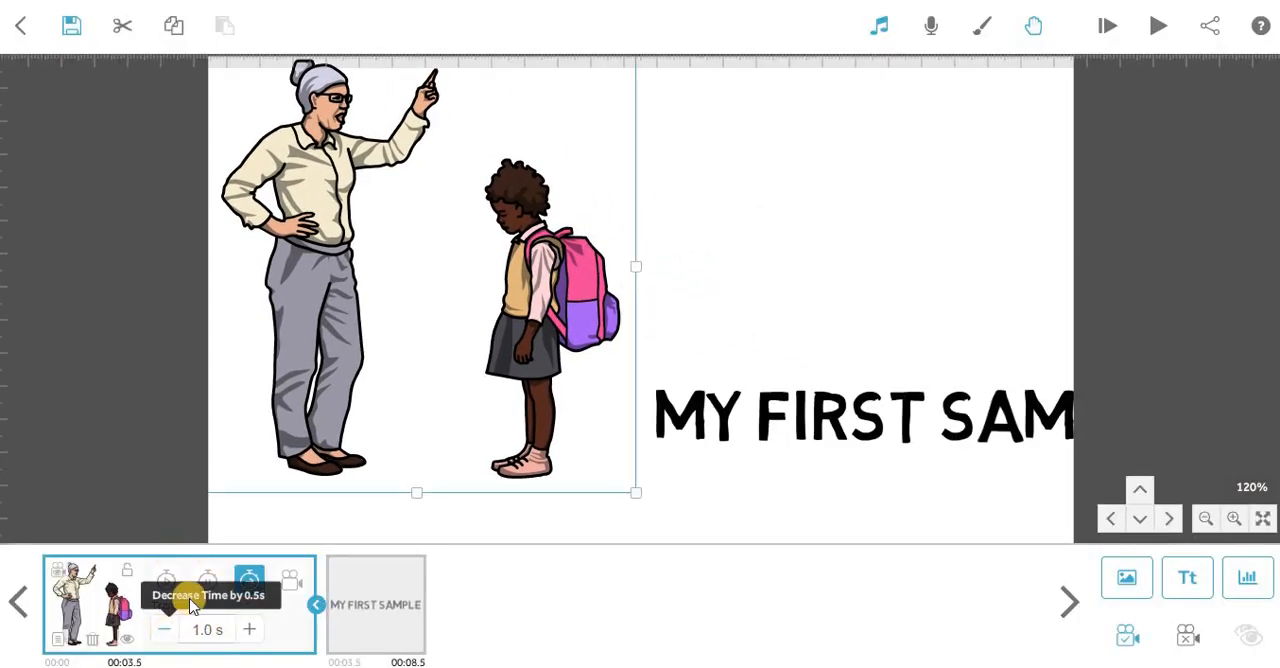
{"action": "left_click", "coordinate": [208, 580]}
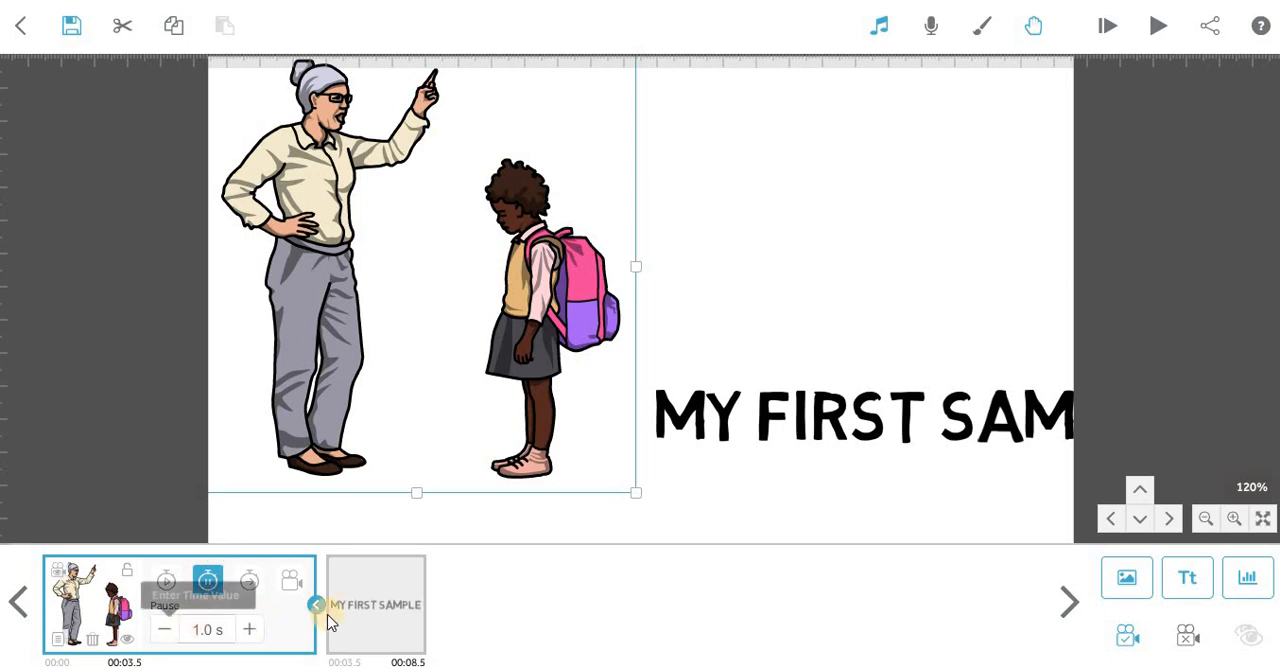
{"action": "left_click", "coordinate": [379, 608]}
{"action": "left_click", "coordinate": [737, 231]}
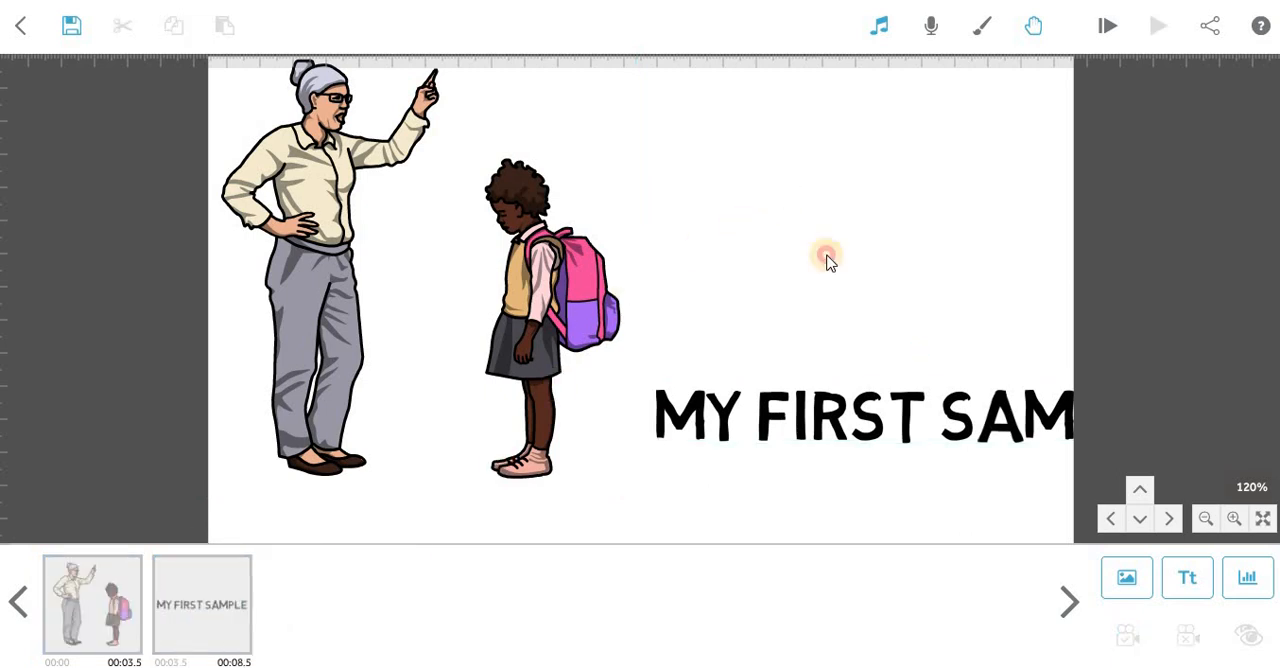
Try the dark speckled grey background texture and view the background colour palette, leaving both without applying.
{"action": "left_click", "coordinate": [968, 31]}
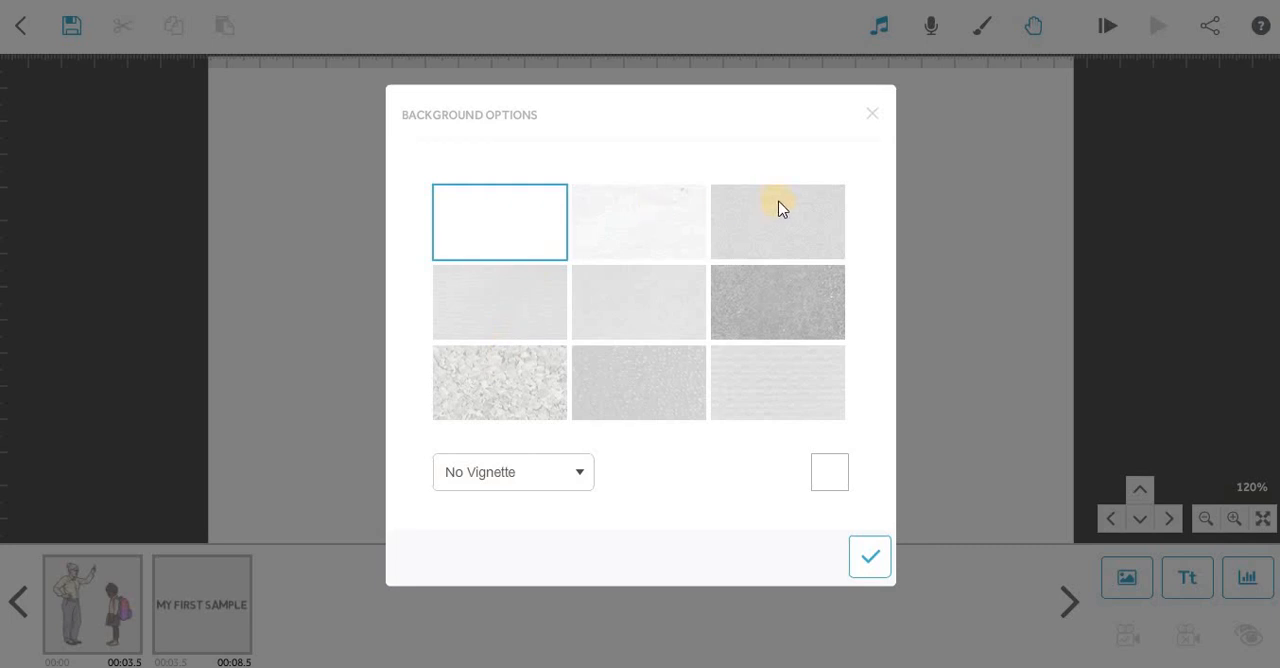
{"action": "left_click", "coordinate": [762, 299]}
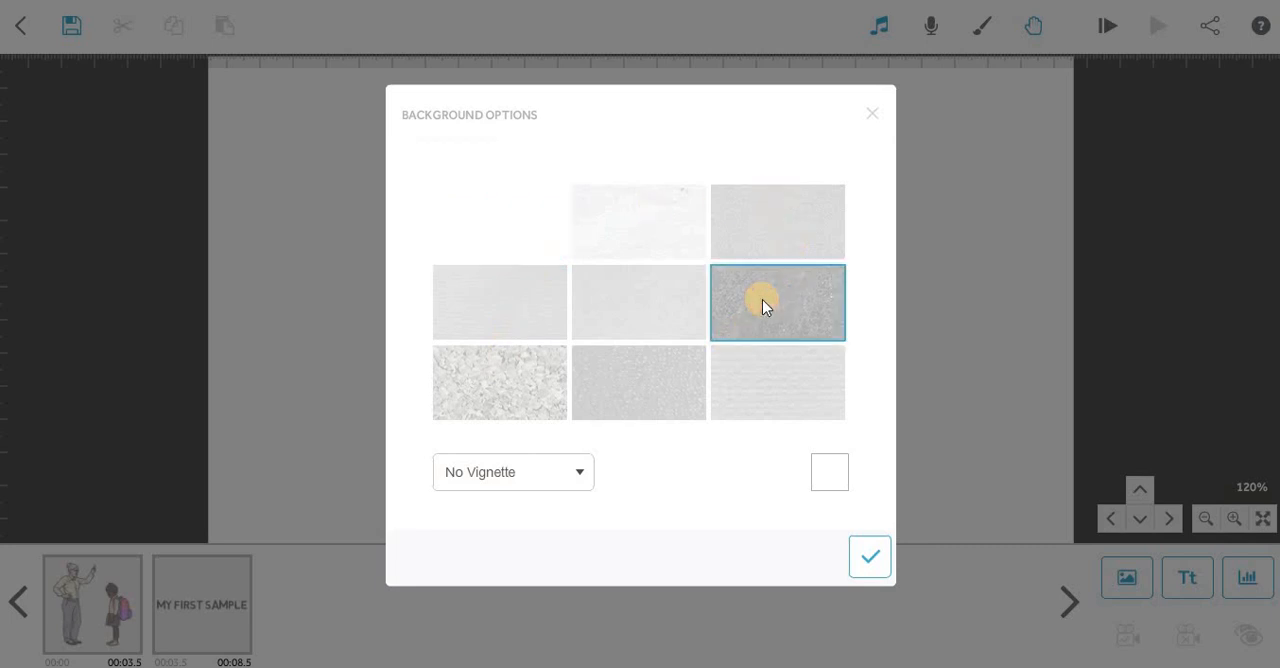
{"action": "left_click", "coordinate": [826, 478]}
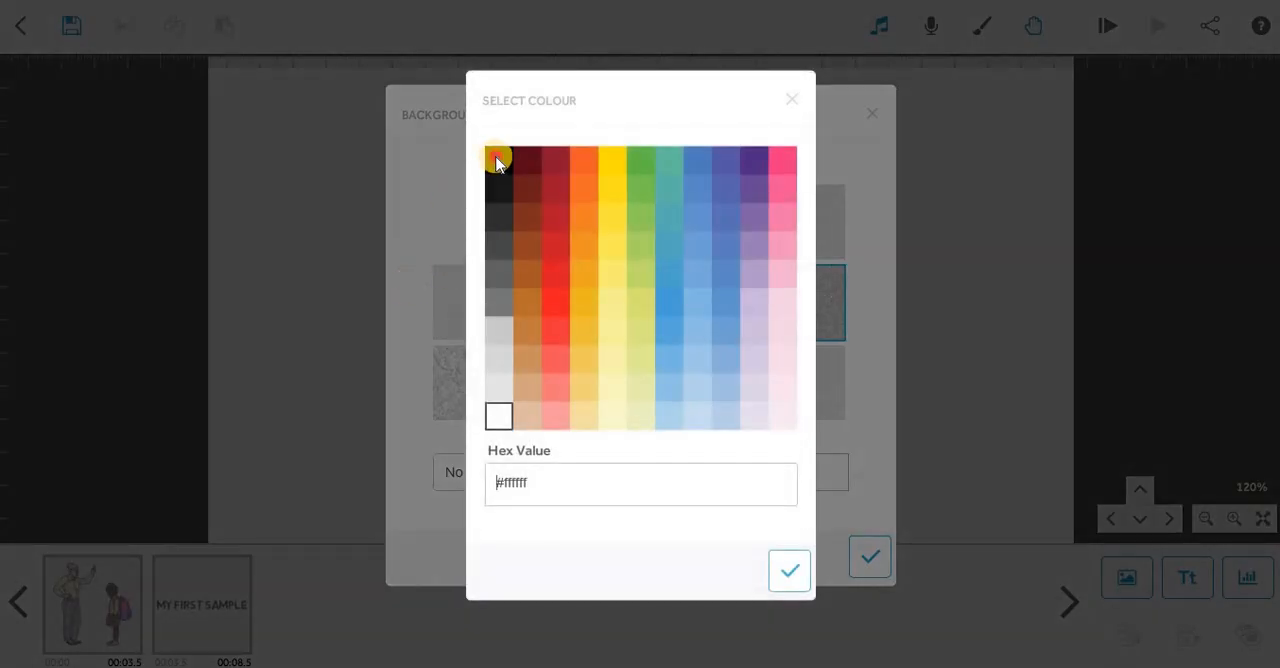
{"action": "left_click", "coordinate": [790, 102]}
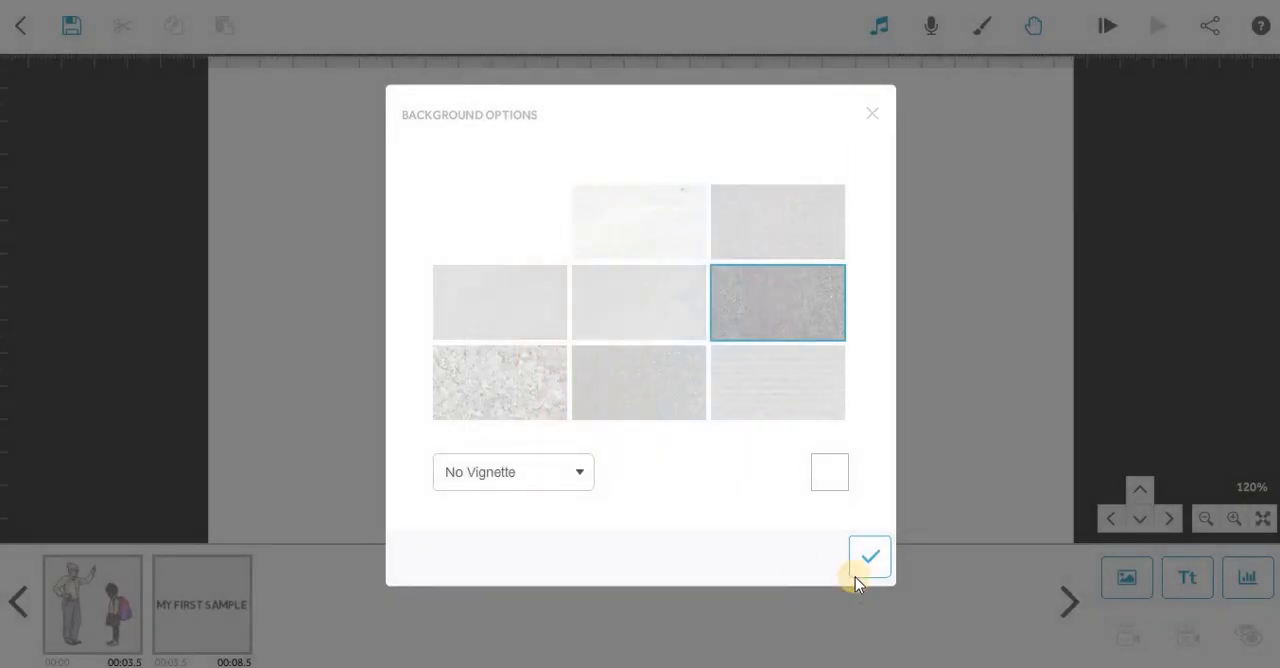
{"action": "left_click", "coordinate": [869, 116]}
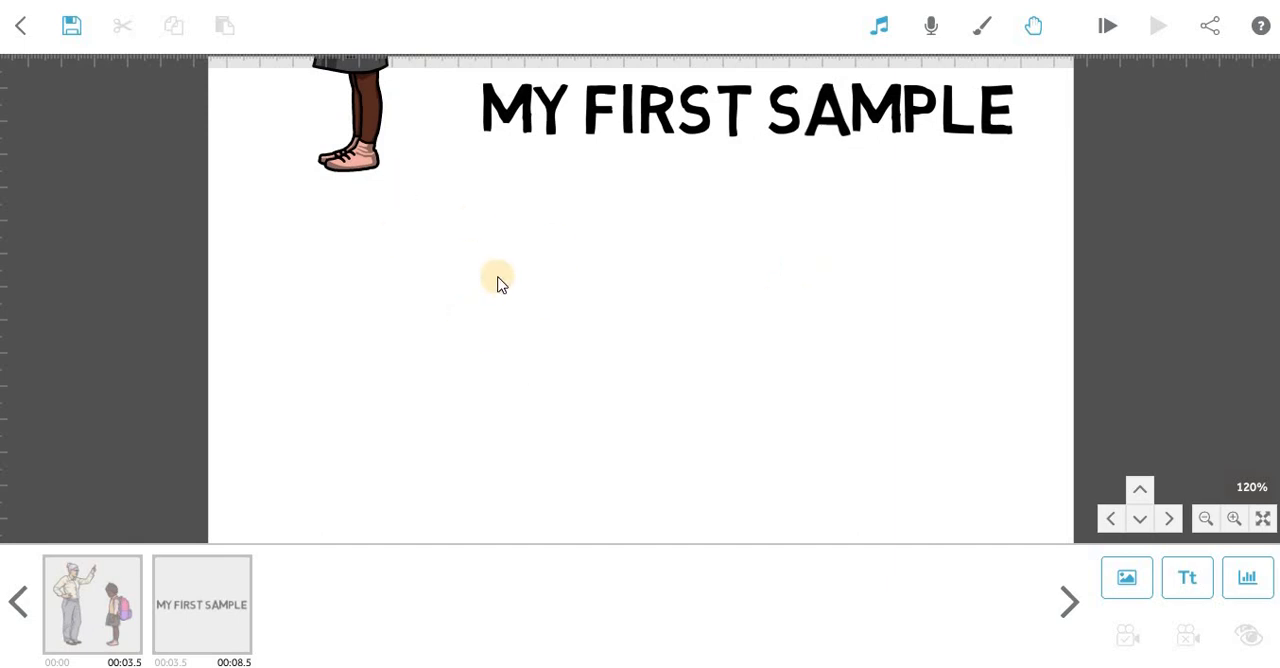
{"action": "left_click", "coordinate": [1258, 520]}
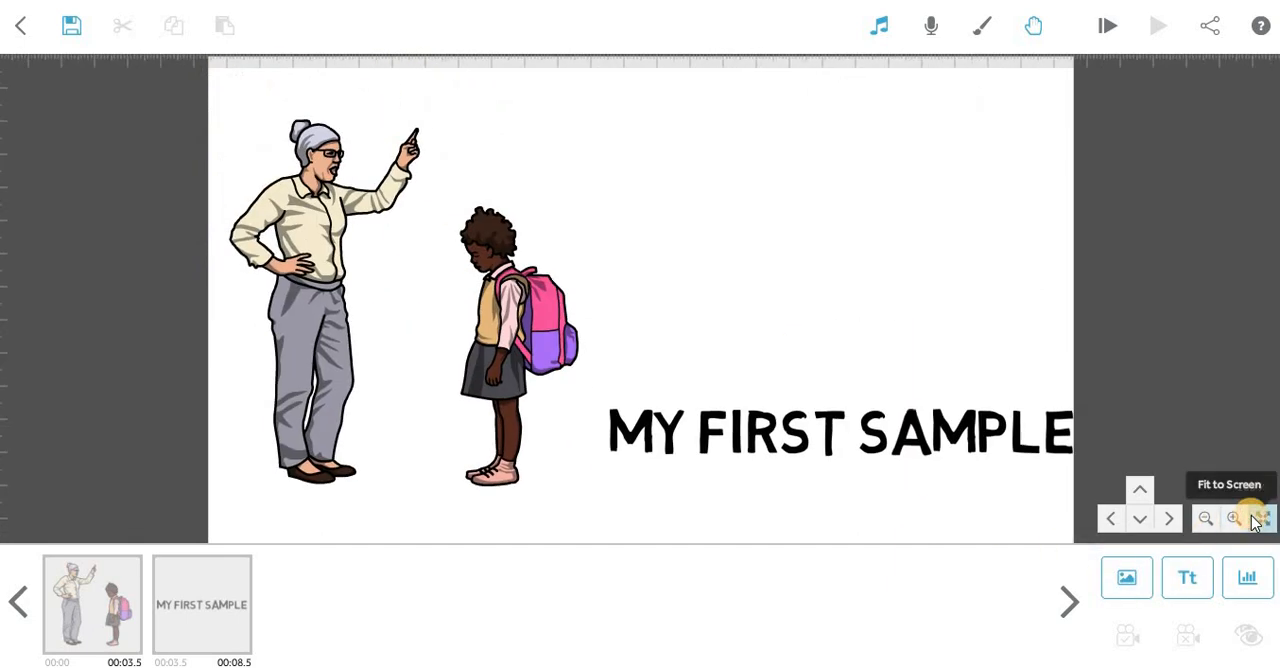
{"action": "left_click", "coordinate": [1205, 518]}
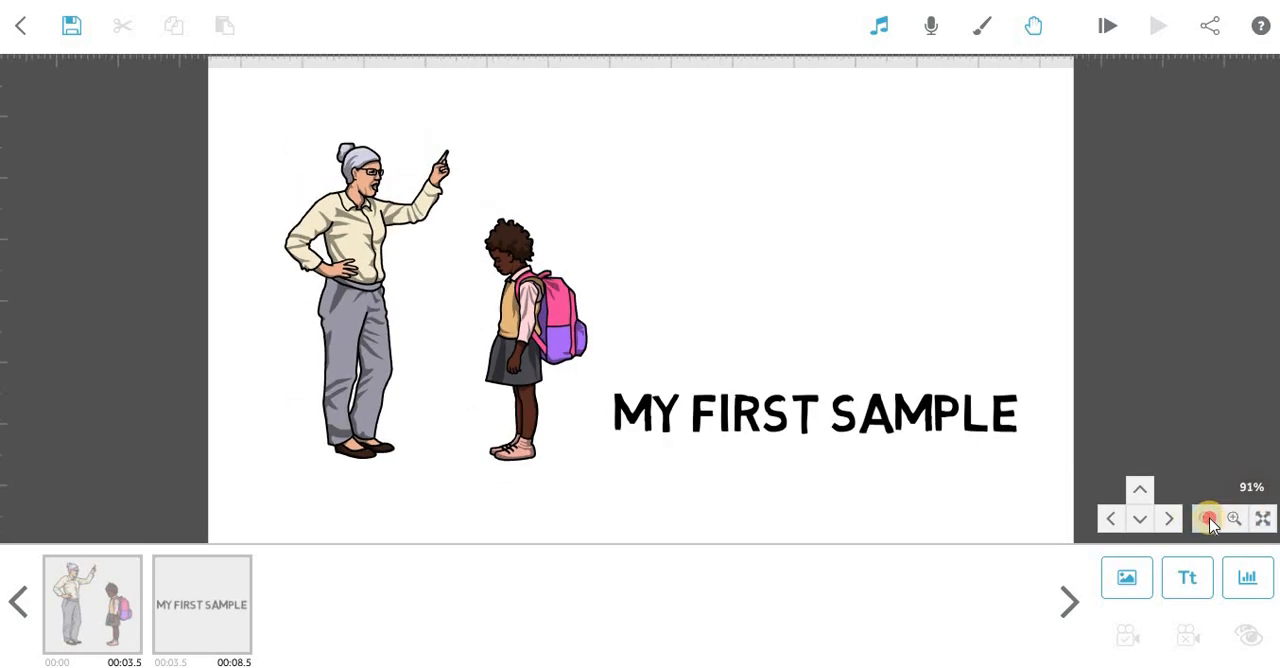
{"action": "scroll", "coordinate": [680, 467], "scroll_direction": "down", "scroll_amount": 5}
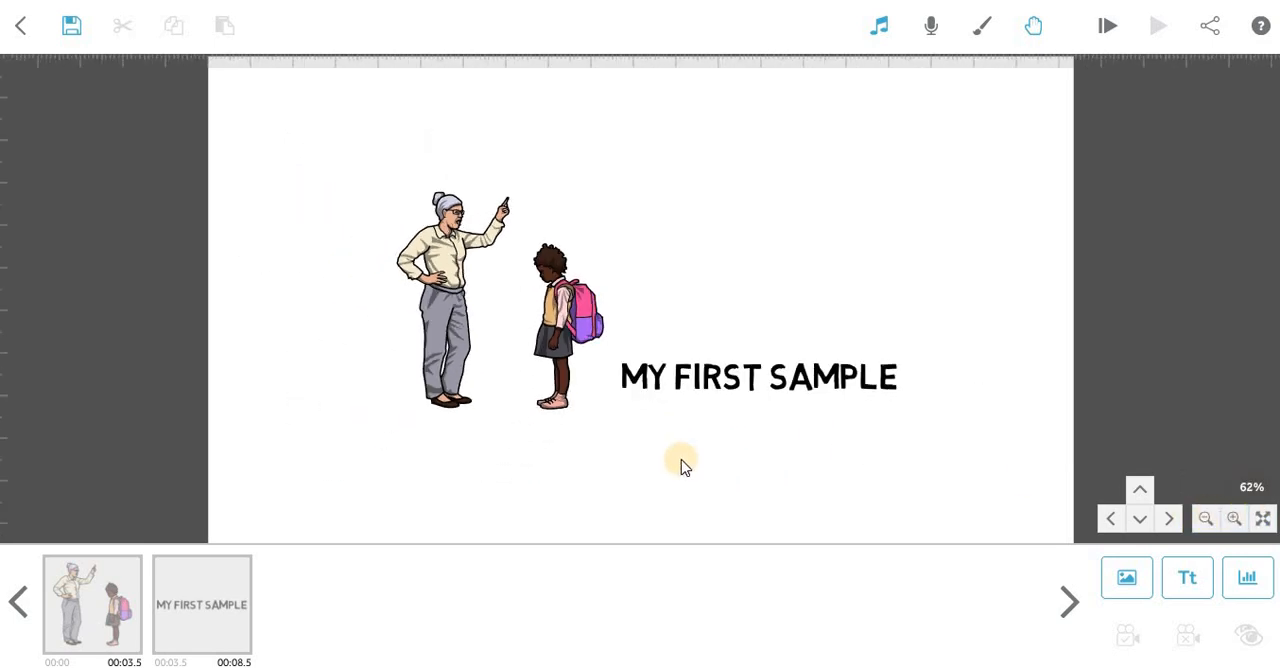
View the image library and the chart settings, leaving both without adding anything.
{"action": "scroll", "coordinate": [681, 467], "scroll_direction": "up", "scroll_amount": 6}
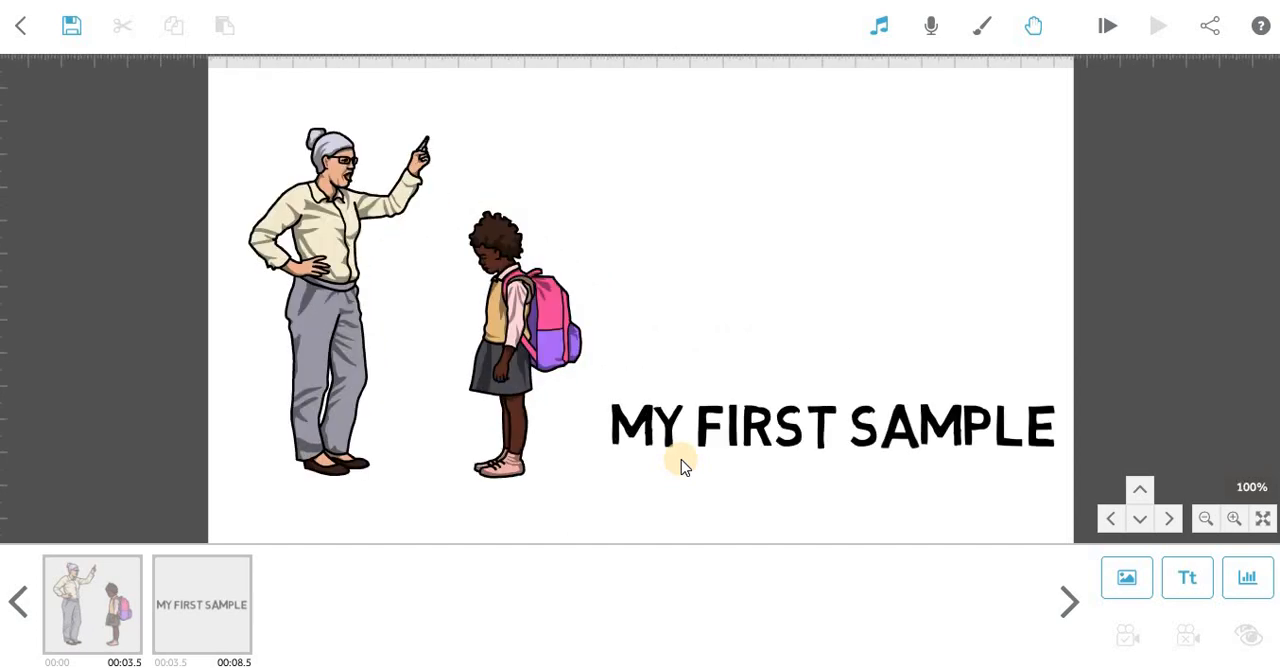
{"action": "scroll", "coordinate": [681, 465], "scroll_direction": "down", "scroll_amount": 3}
{"action": "scroll", "coordinate": [681, 465], "scroll_direction": "up", "scroll_amount": 1}
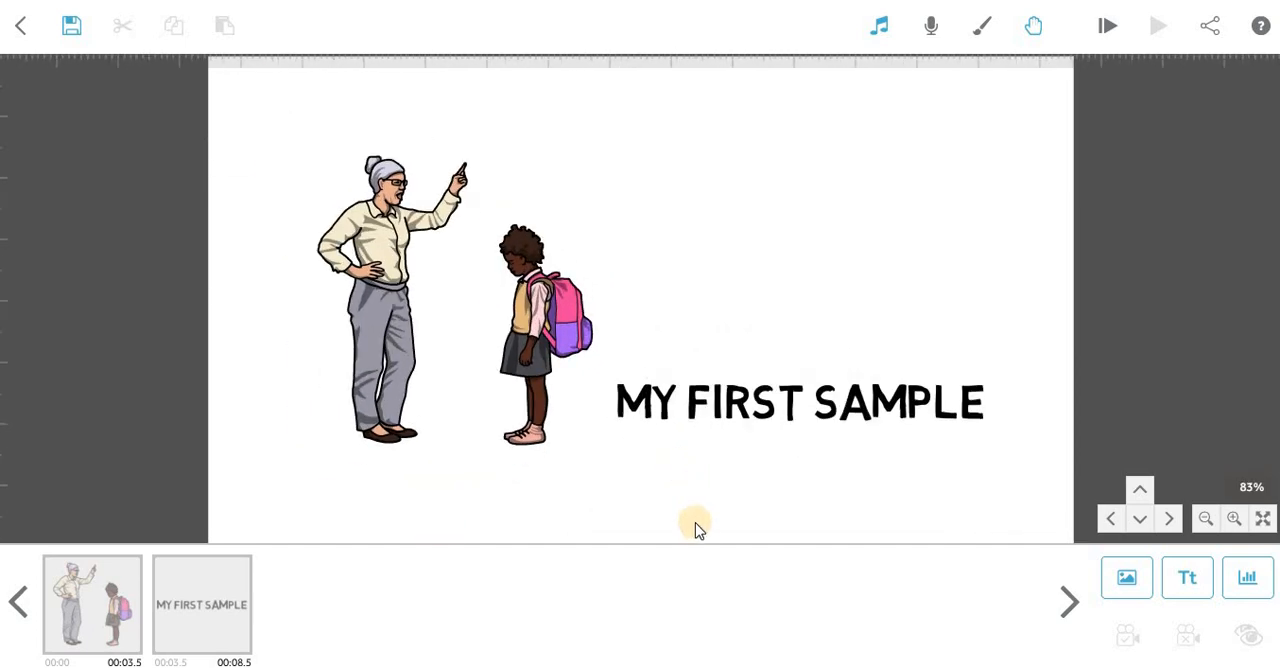
{"action": "left_click_drag", "start_coordinate": [691, 528], "coordinate": [631, 270]}
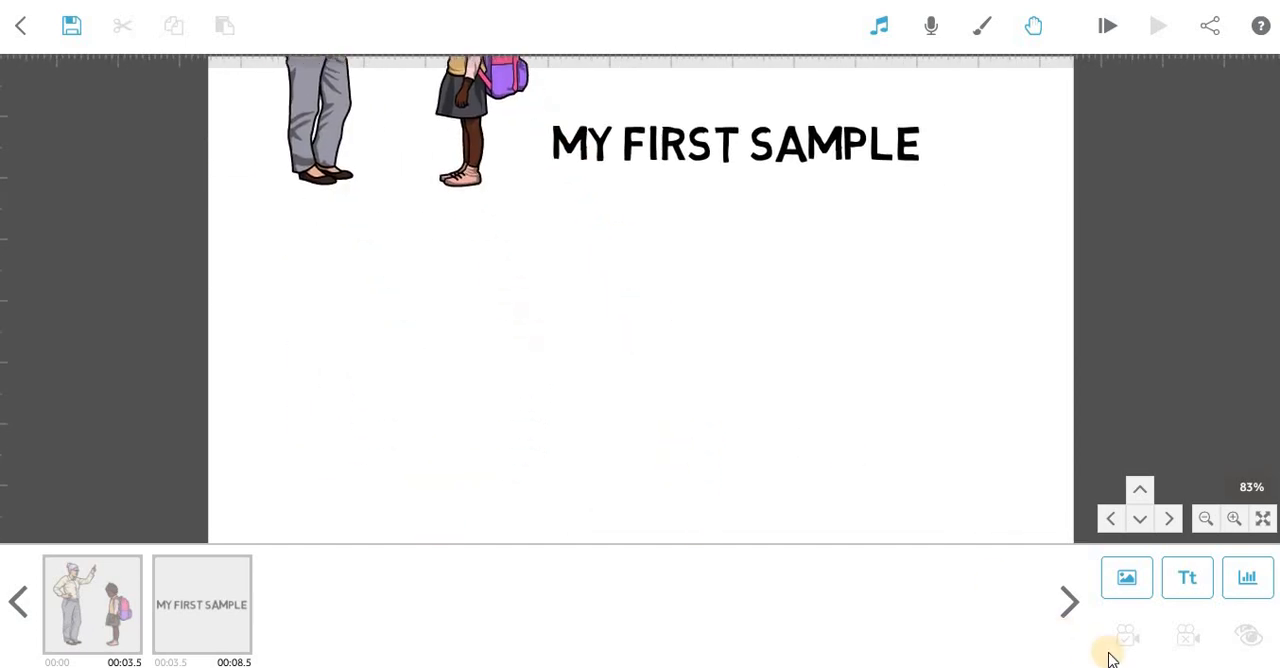
{"action": "left_click", "coordinate": [1117, 581]}
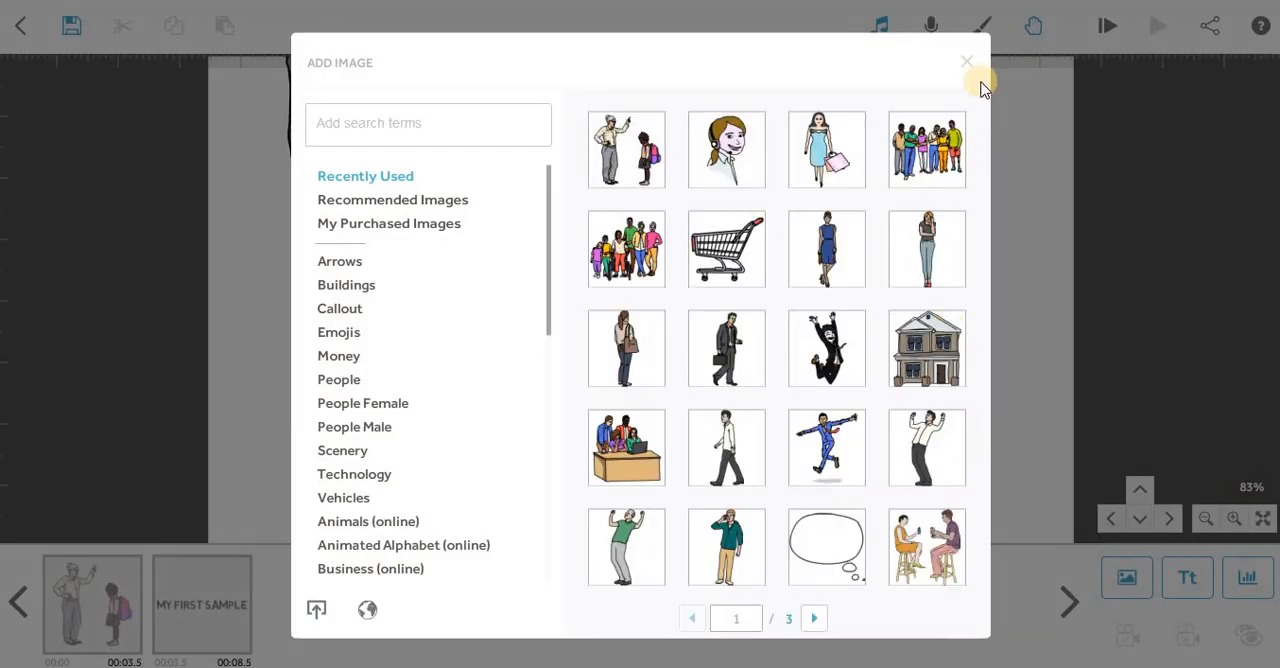
{"action": "left_click", "coordinate": [967, 62]}
{"action": "left_click", "coordinate": [1250, 578]}
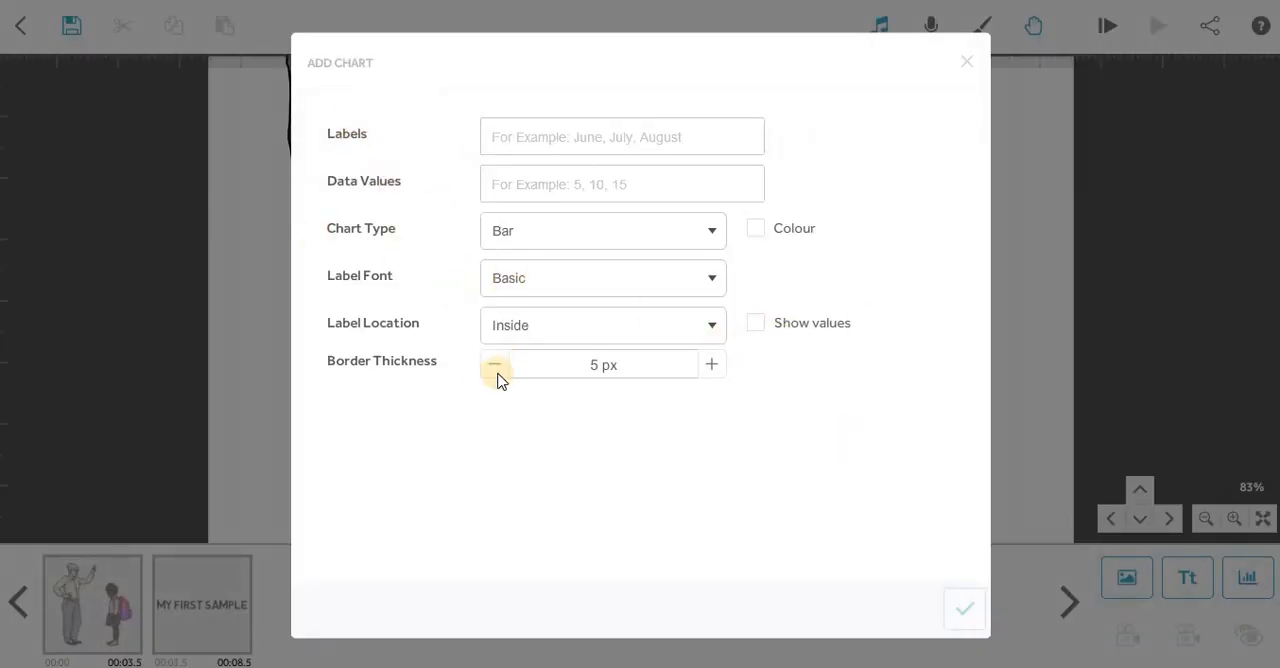
{"action": "left_click", "coordinate": [963, 64]}
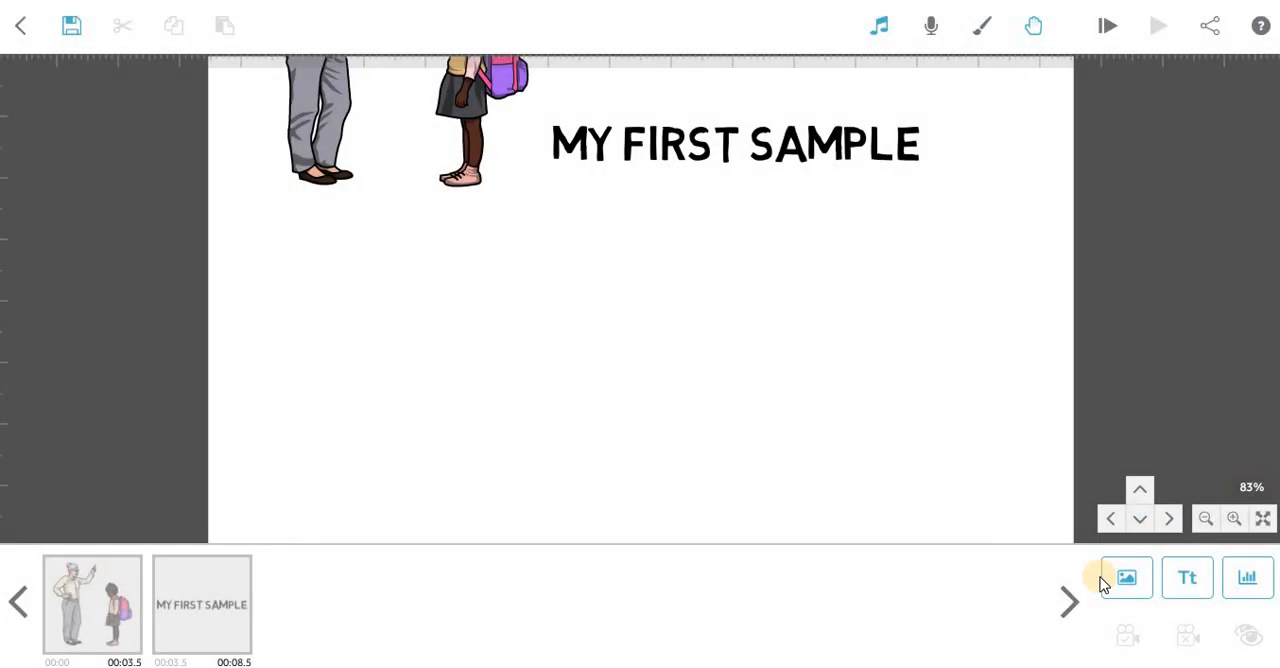
Add the recently used image of a walking businessman with a briefcase, and place it in the empty area below the woman-and-girl image.
{"action": "left_click", "coordinate": [1112, 582]}
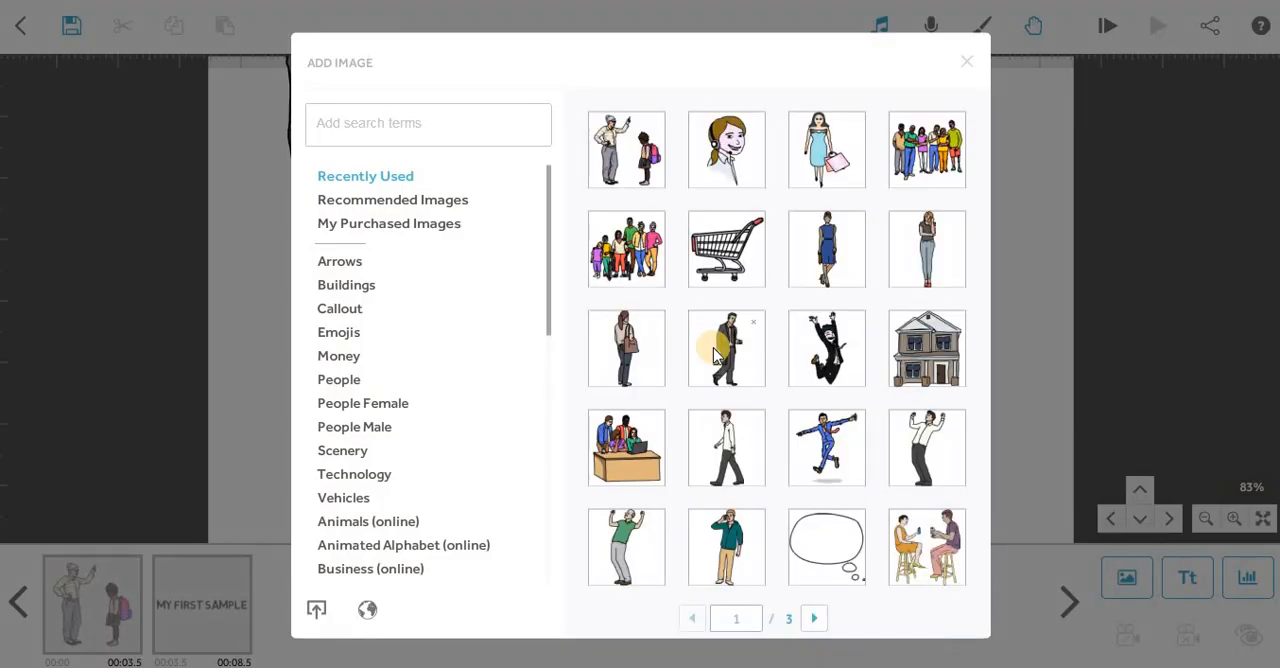
{"action": "left_click", "coordinate": [726, 343]}
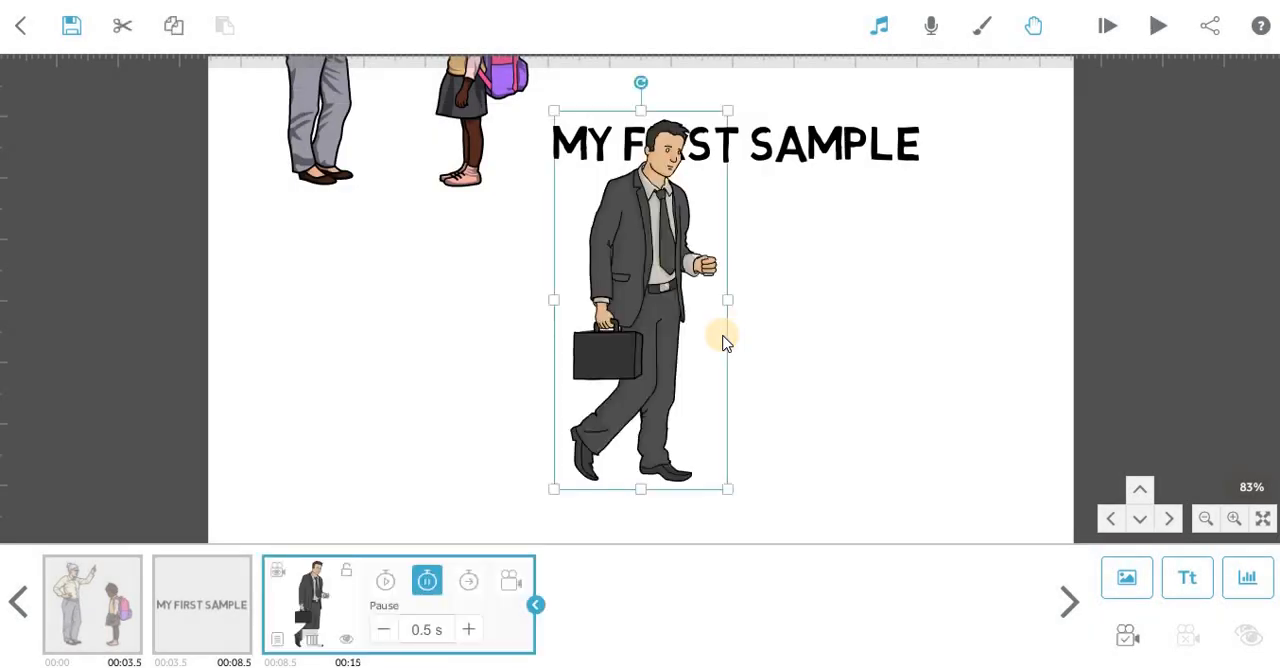
{"action": "left_click", "coordinate": [700, 452]}
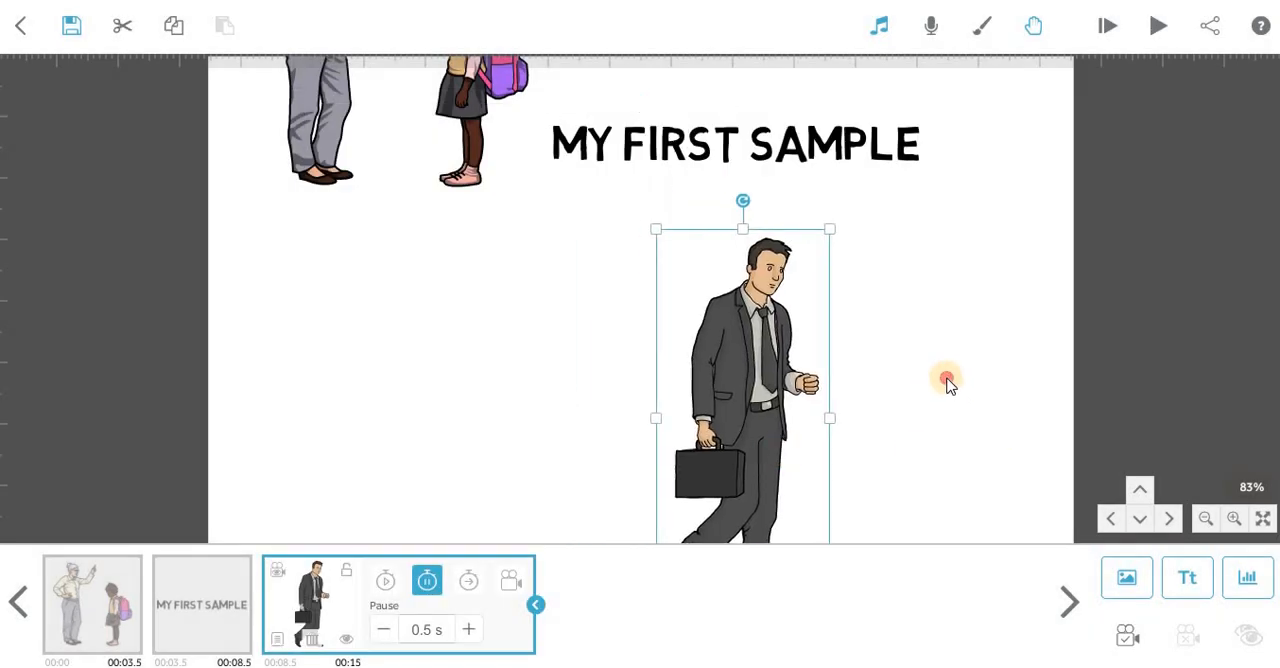
{"action": "left_click_drag", "start_coordinate": [946, 378], "coordinate": [1101, 288]}
{"action": "left_click_drag", "start_coordinate": [883, 360], "coordinate": [393, 408]}
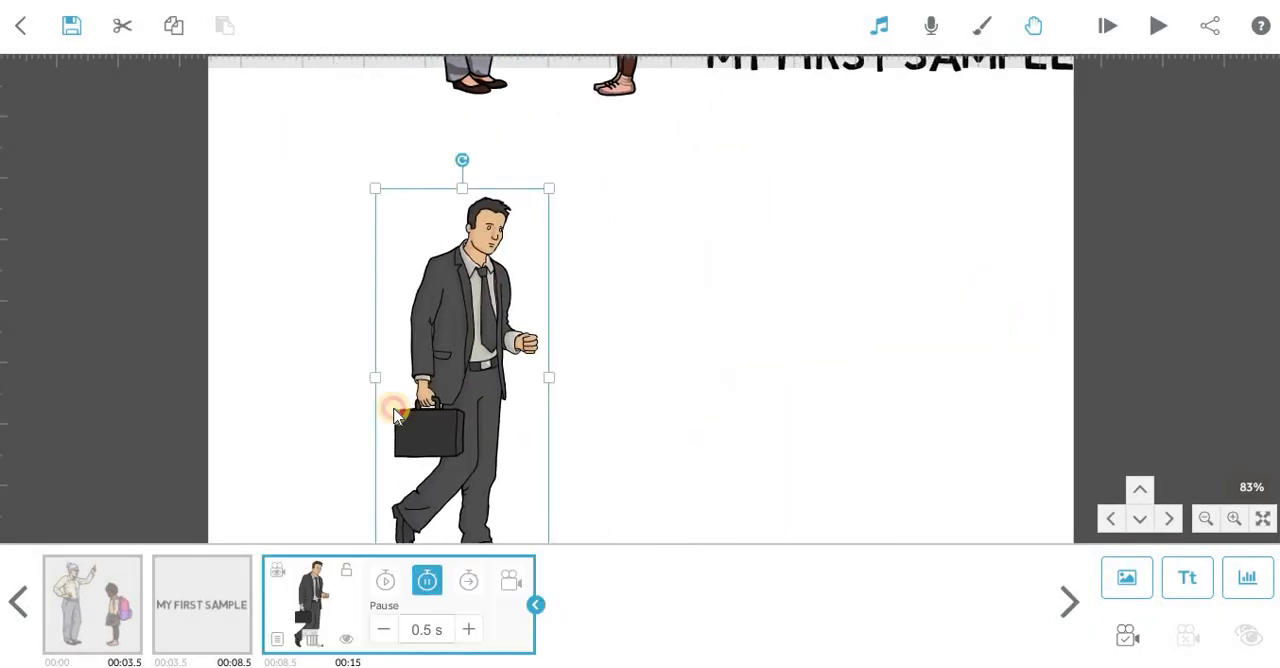
{"action": "left_click_drag", "start_coordinate": [711, 367], "coordinate": [733, 296]}
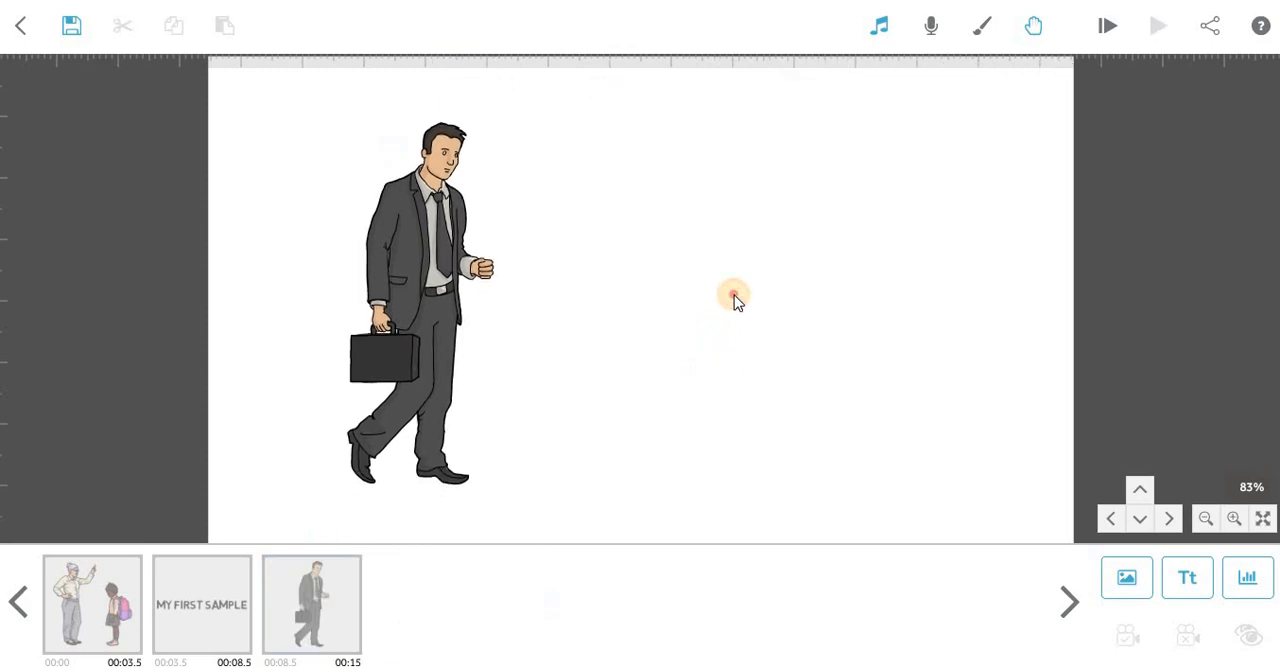
Reposition the businessman image within the empty canvas area, ending near the area's left side, and deselect it.
{"action": "left_click", "coordinate": [403, 335]}
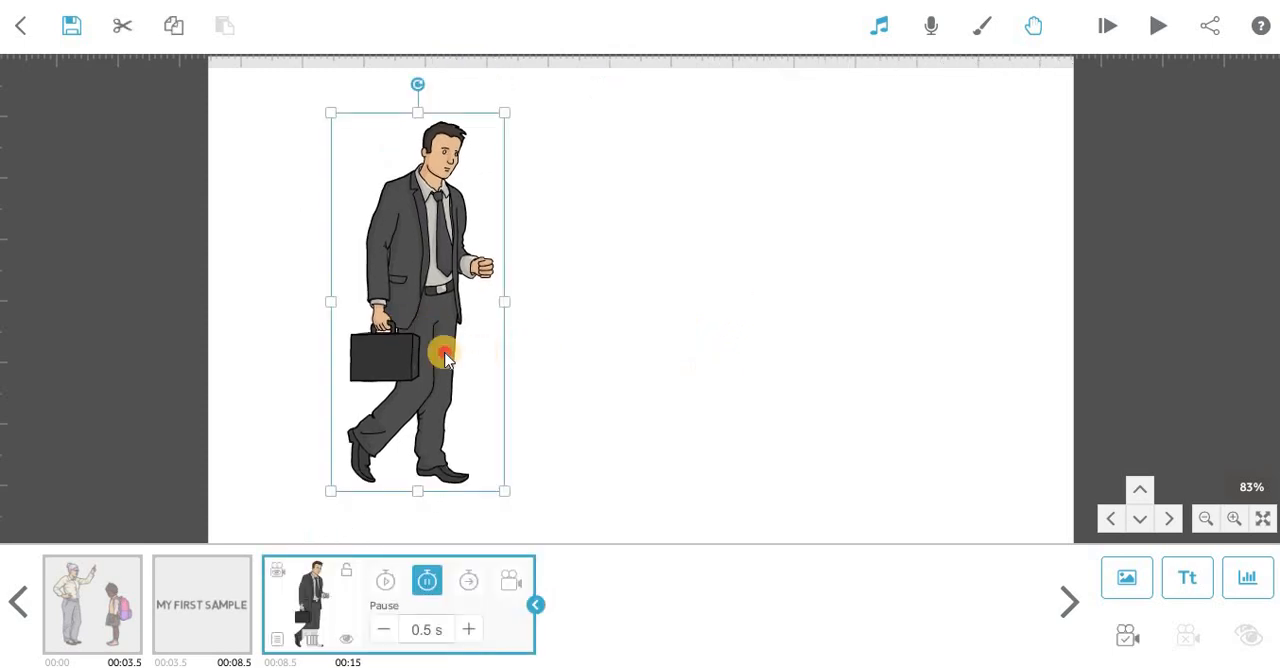
{"action": "left_click_drag", "start_coordinate": [444, 362], "coordinate": [720, 365]}
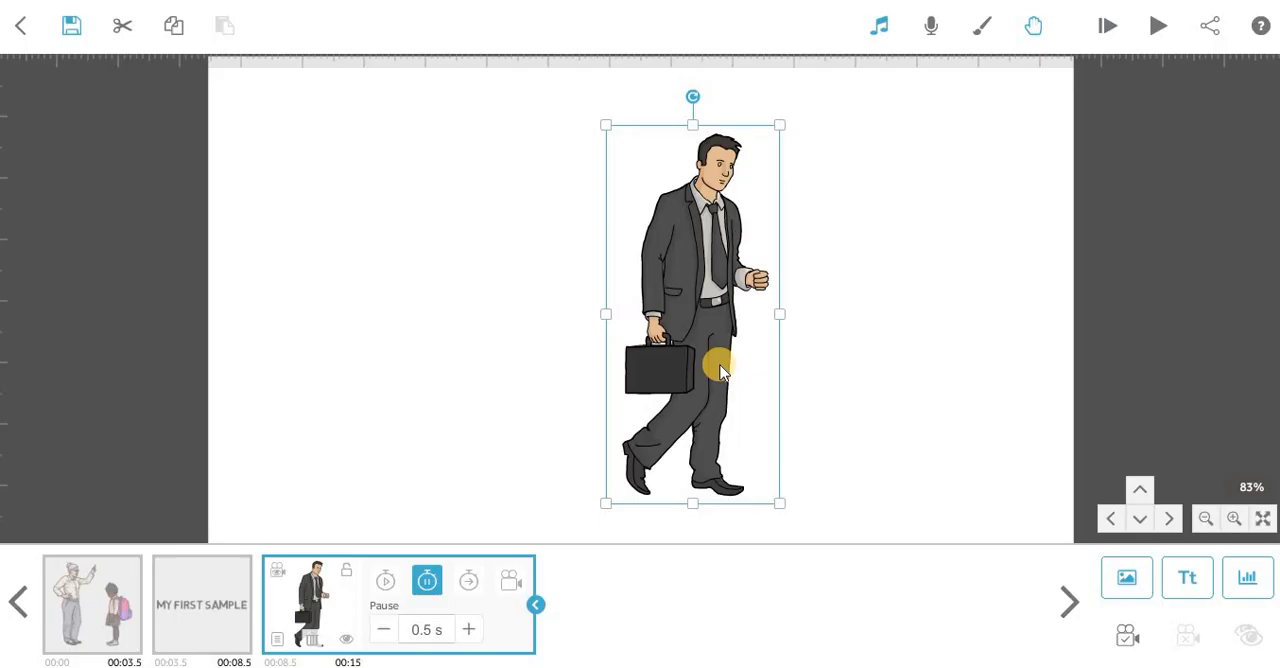
{"action": "left_click_drag", "start_coordinate": [720, 365], "coordinate": [410, 375]}
{"action": "left_click_drag", "start_coordinate": [696, 371], "coordinate": [413, 400]}
{"action": "left_click", "coordinate": [620, 397]}
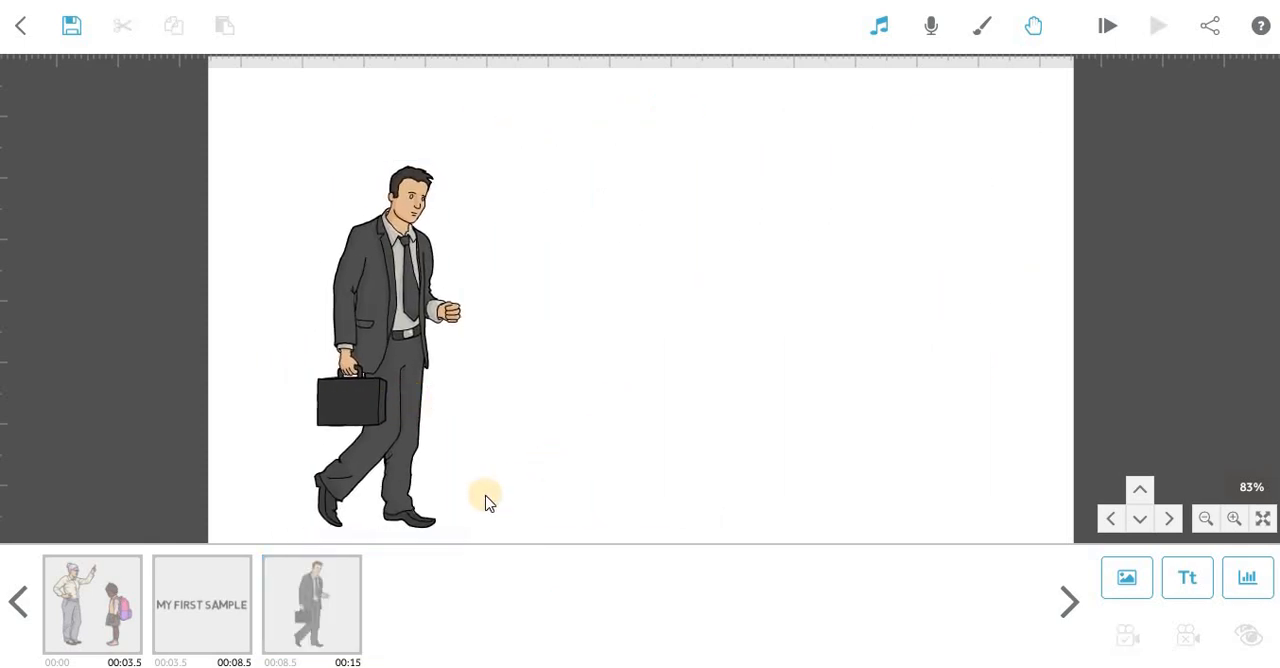
Set the camera position of the businessman image to the current view, and preview the scribe from that element.
{"action": "left_click", "coordinate": [363, 581]}
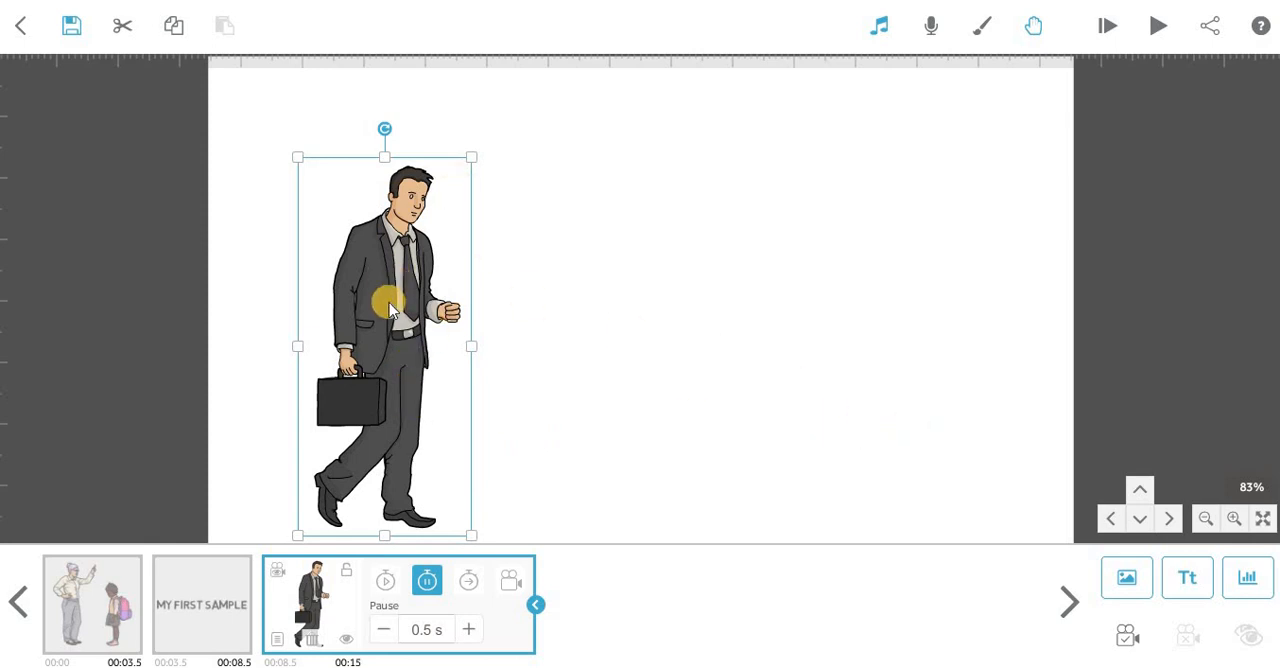
{"action": "left_click", "coordinate": [509, 581]}
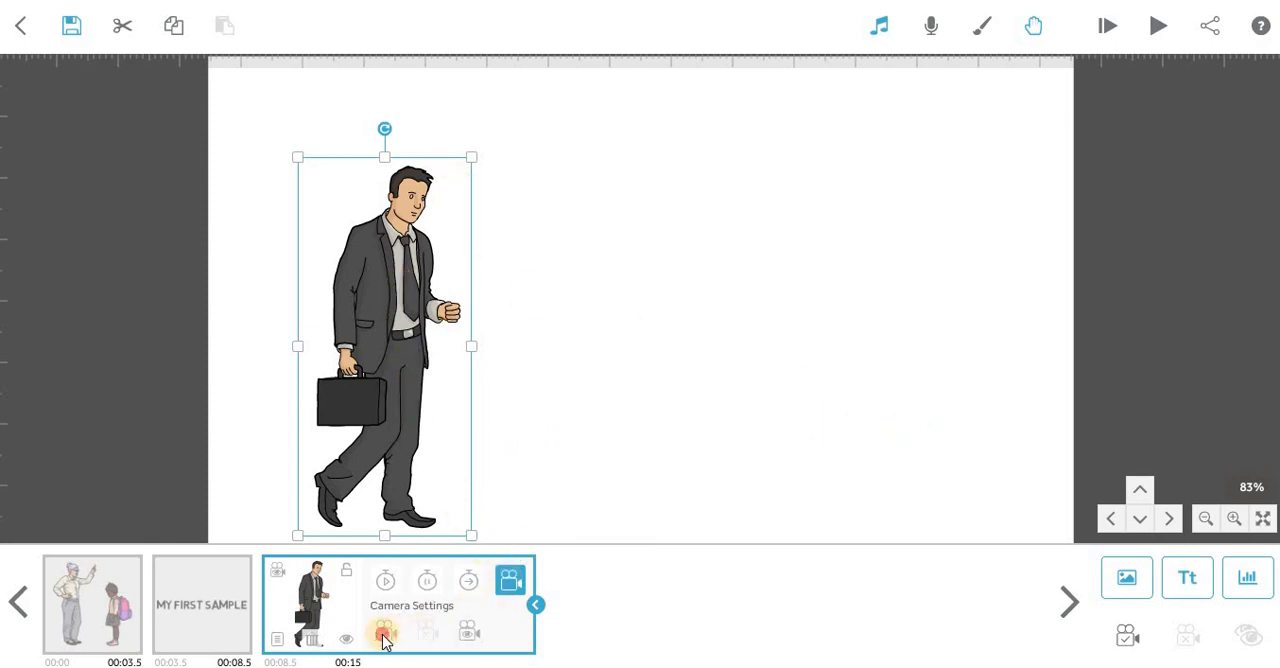
{"action": "left_click", "coordinate": [385, 632]}
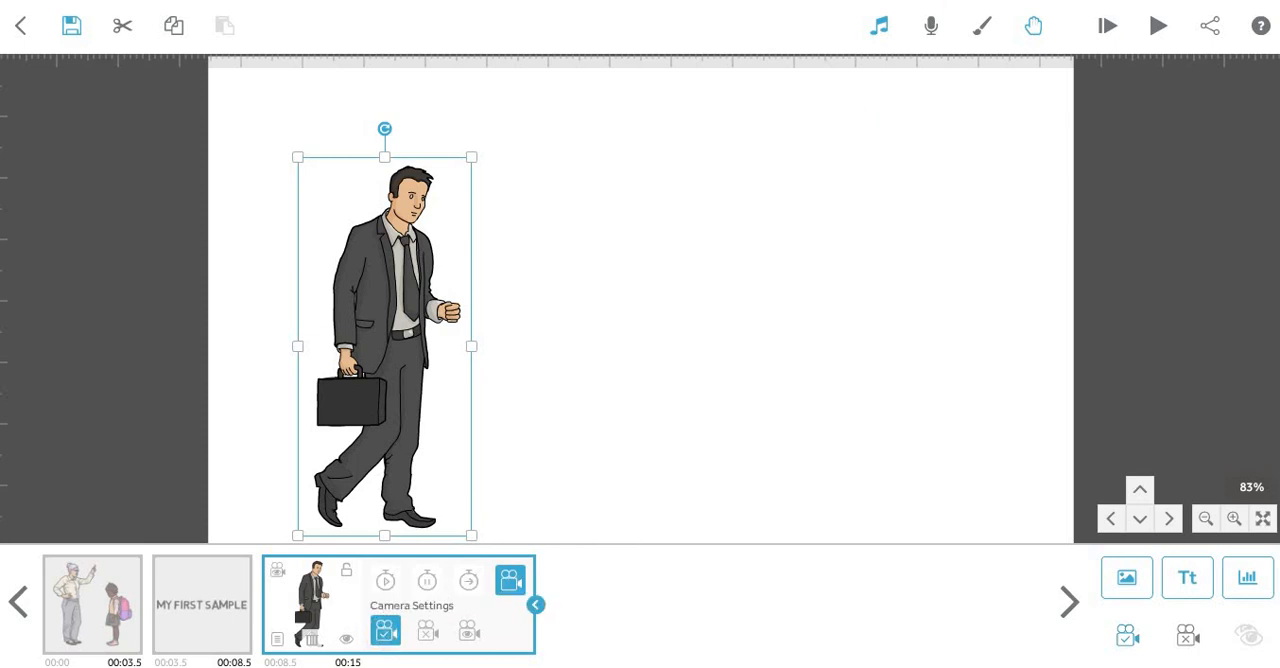
{"action": "left_click", "coordinate": [1158, 25]}
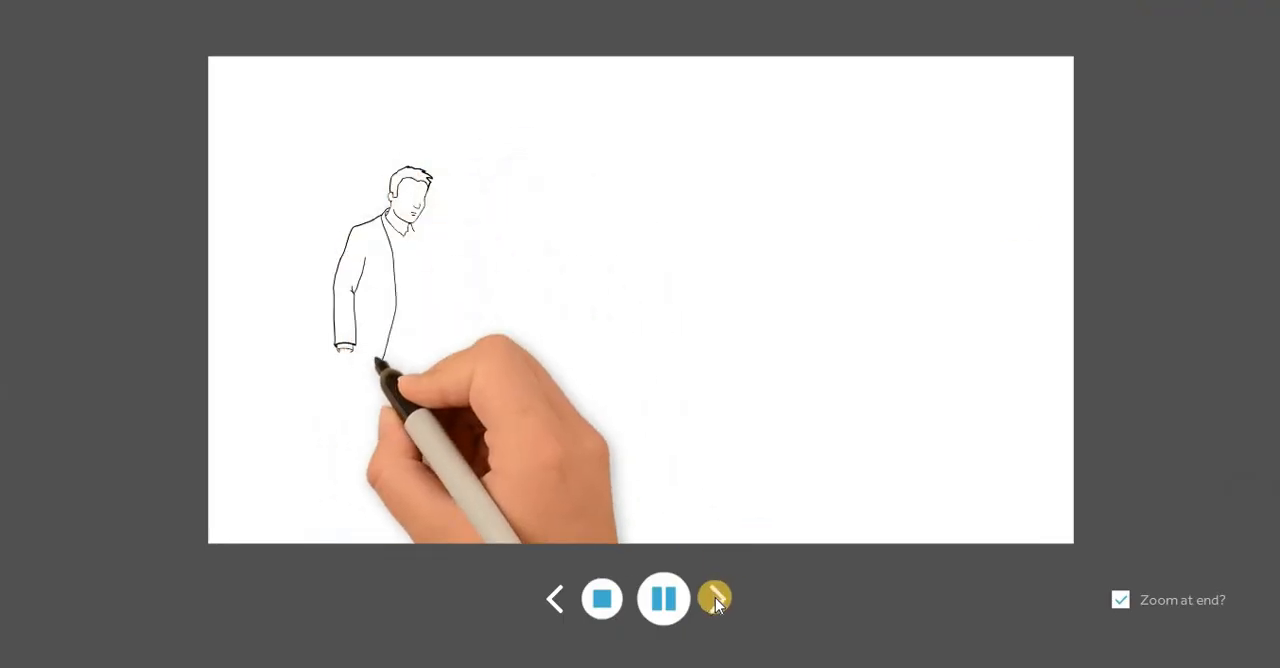
{"action": "left_click", "coordinate": [606, 599]}
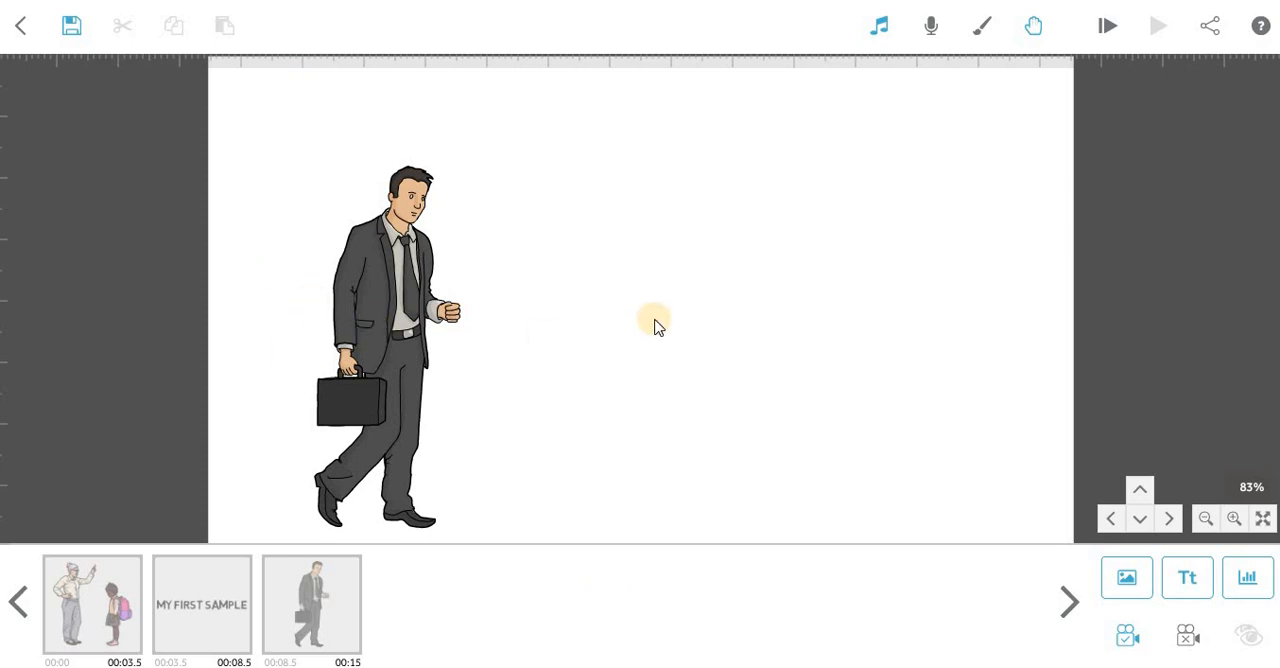
Look over the placement of all elements on the canvas, and preview the scribe from the start until the businessman is being drawn.
{"action": "scroll", "coordinate": [820, 306], "scroll_direction": "up", "scroll_amount": 5}
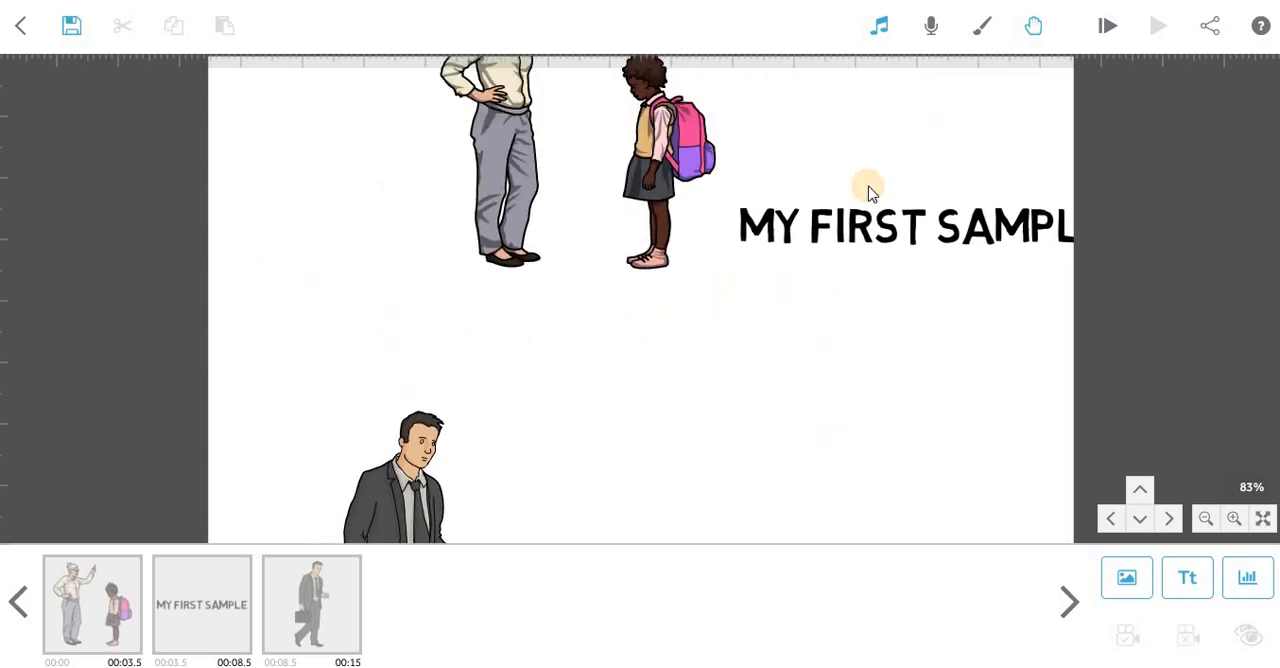
{"action": "left_click_drag", "start_coordinate": [868, 350], "coordinate": [580, 463]}
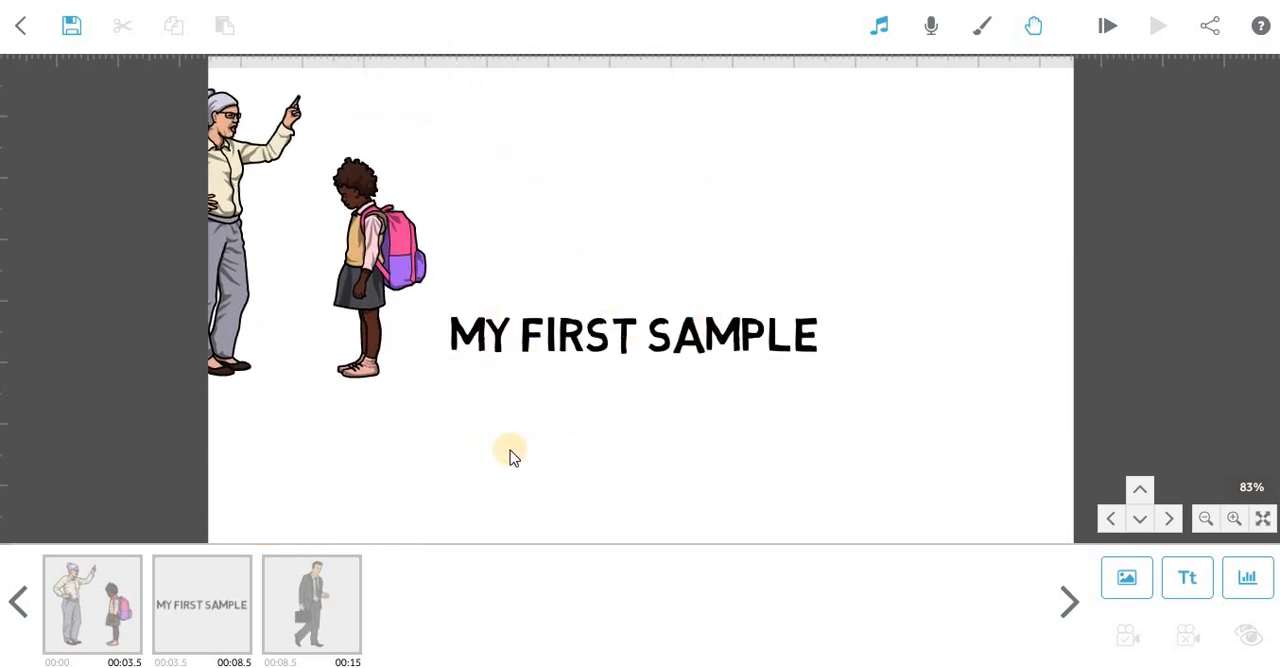
{"action": "left_click_drag", "start_coordinate": [396, 468], "coordinate": [766, 132]}
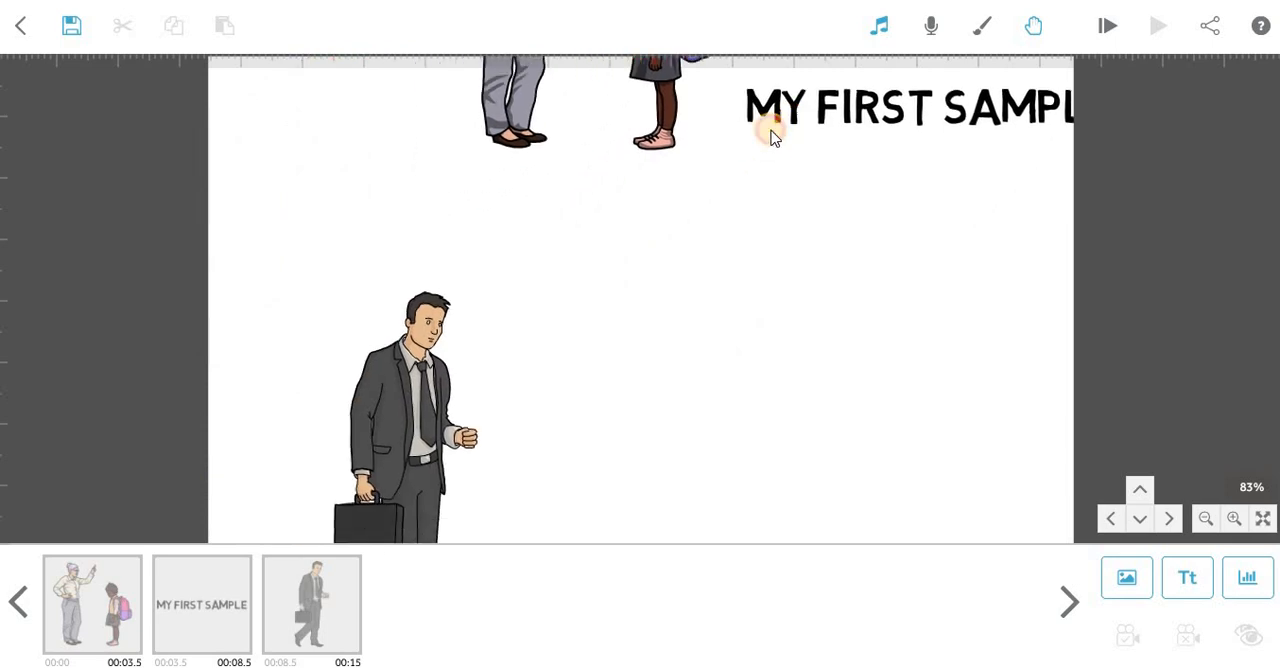
{"action": "left_click", "coordinate": [1105, 26]}
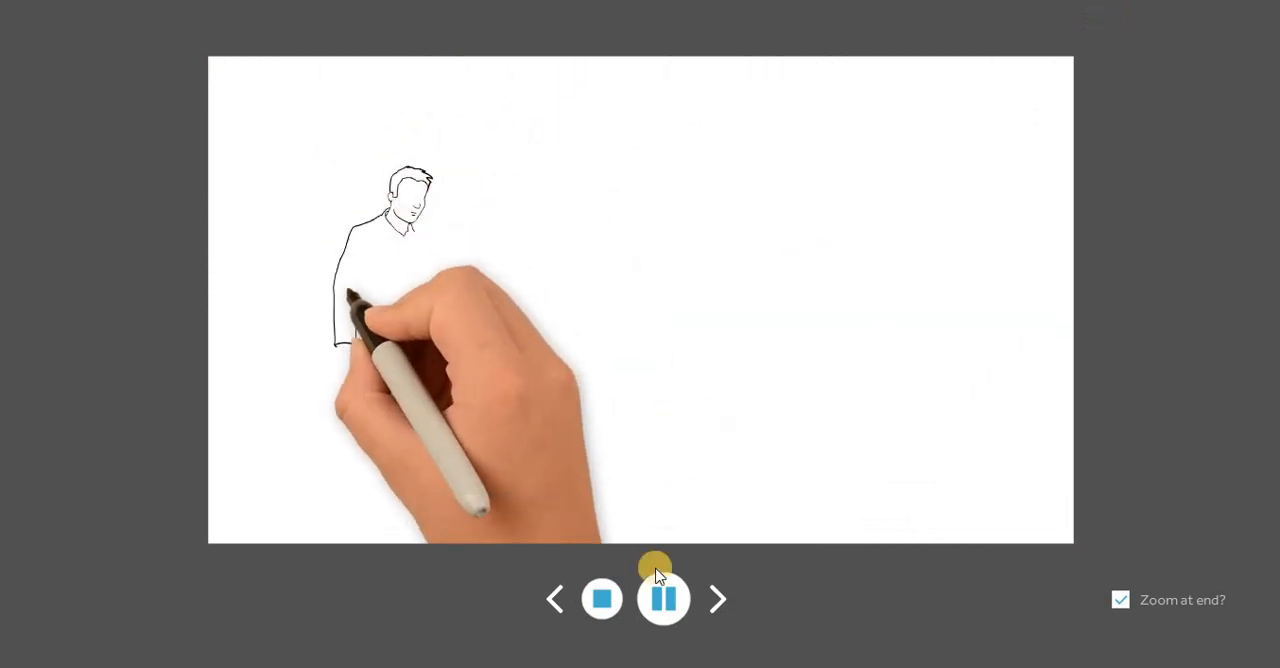
{"action": "left_click", "coordinate": [602, 598]}
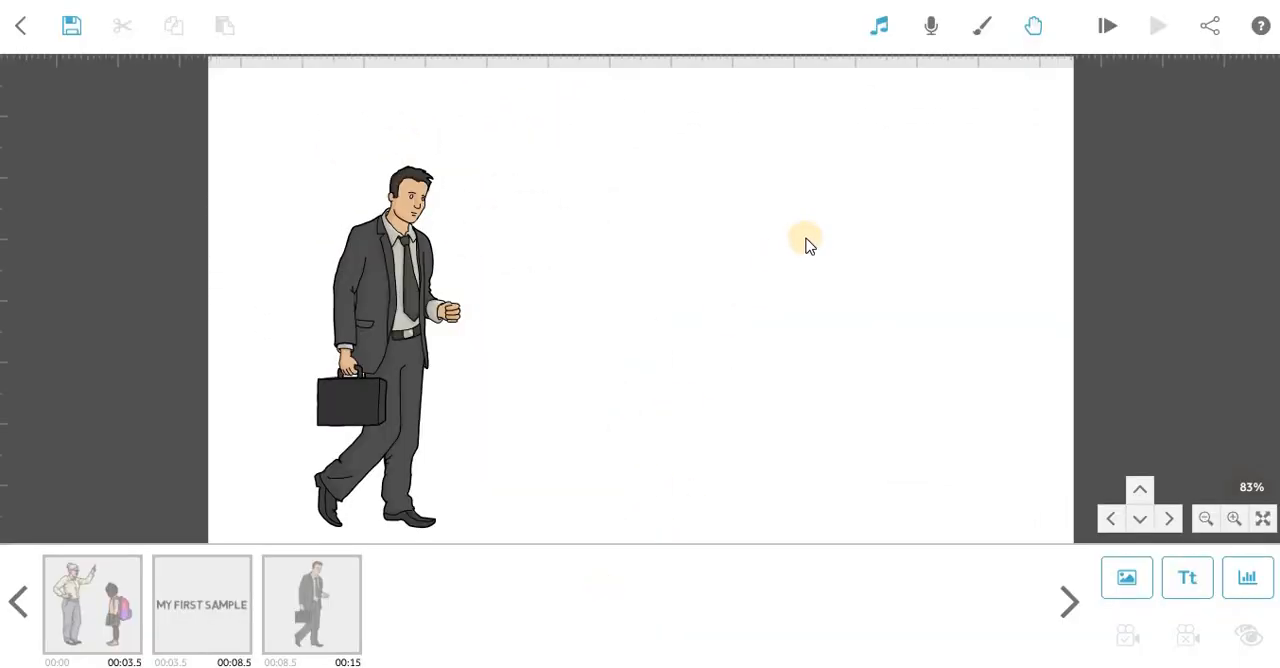
{"action": "left_click_drag", "start_coordinate": [806, 240], "coordinate": [828, 508]}
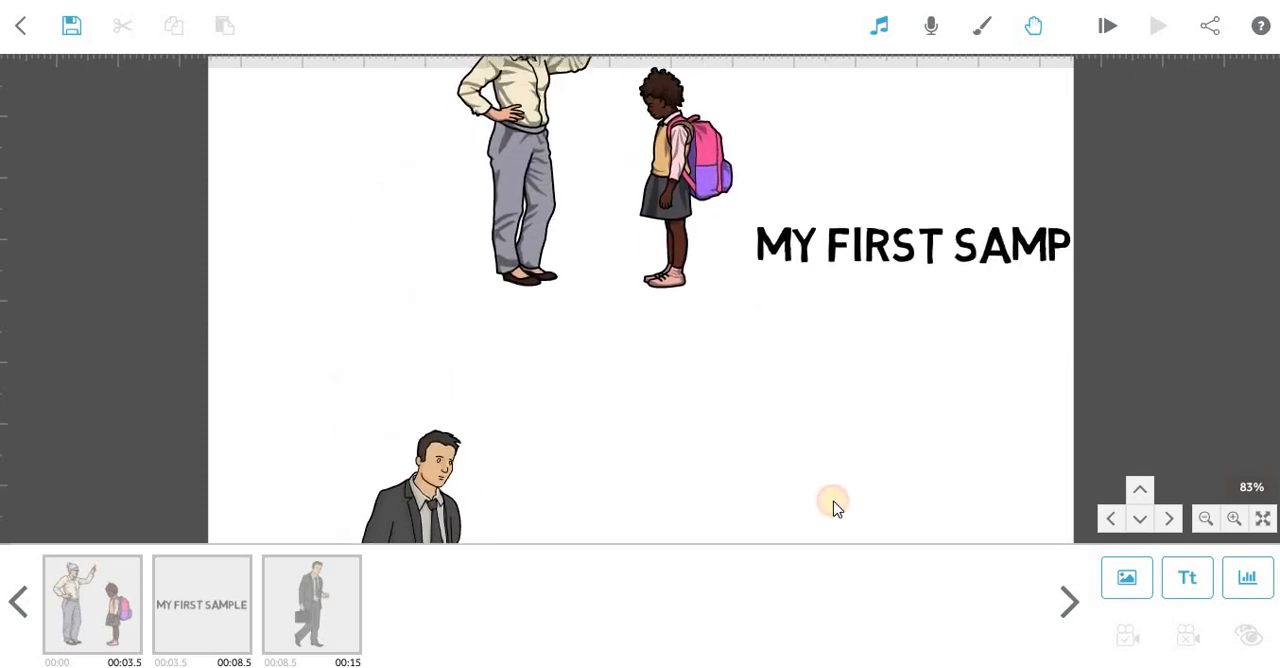
{"action": "left_click_drag", "start_coordinate": [400, 490], "coordinate": [194, 491]}
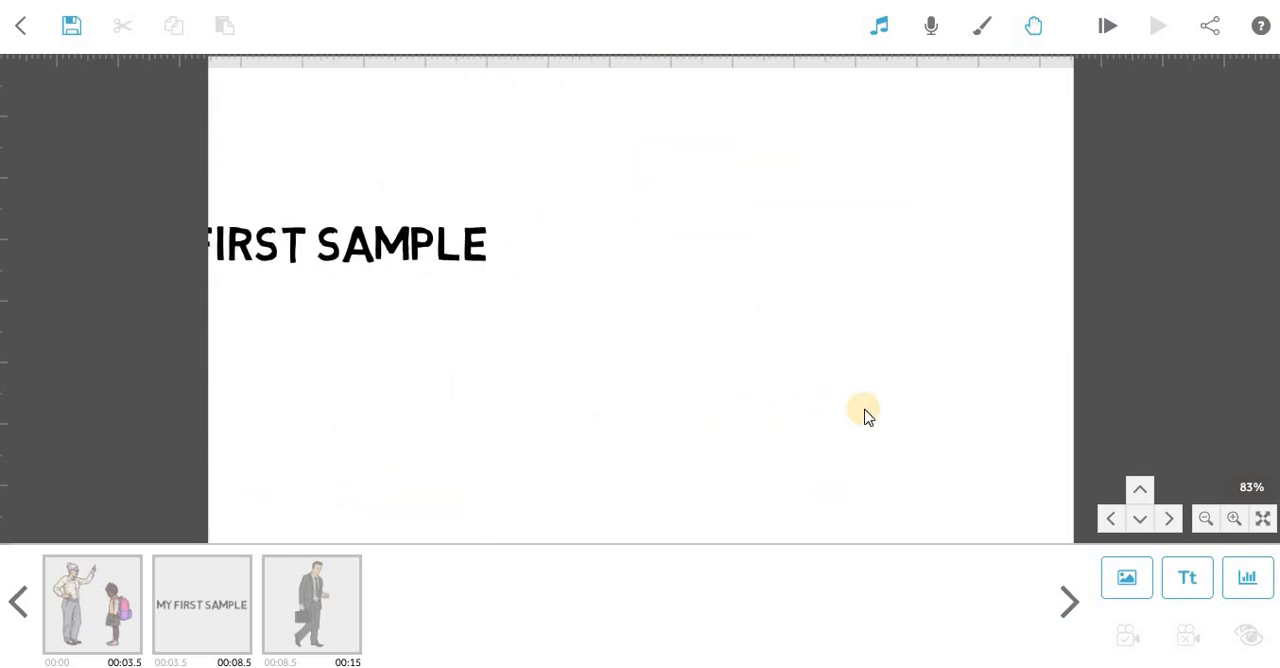
{"action": "left_click_drag", "start_coordinate": [829, 386], "coordinate": [505, 270]}
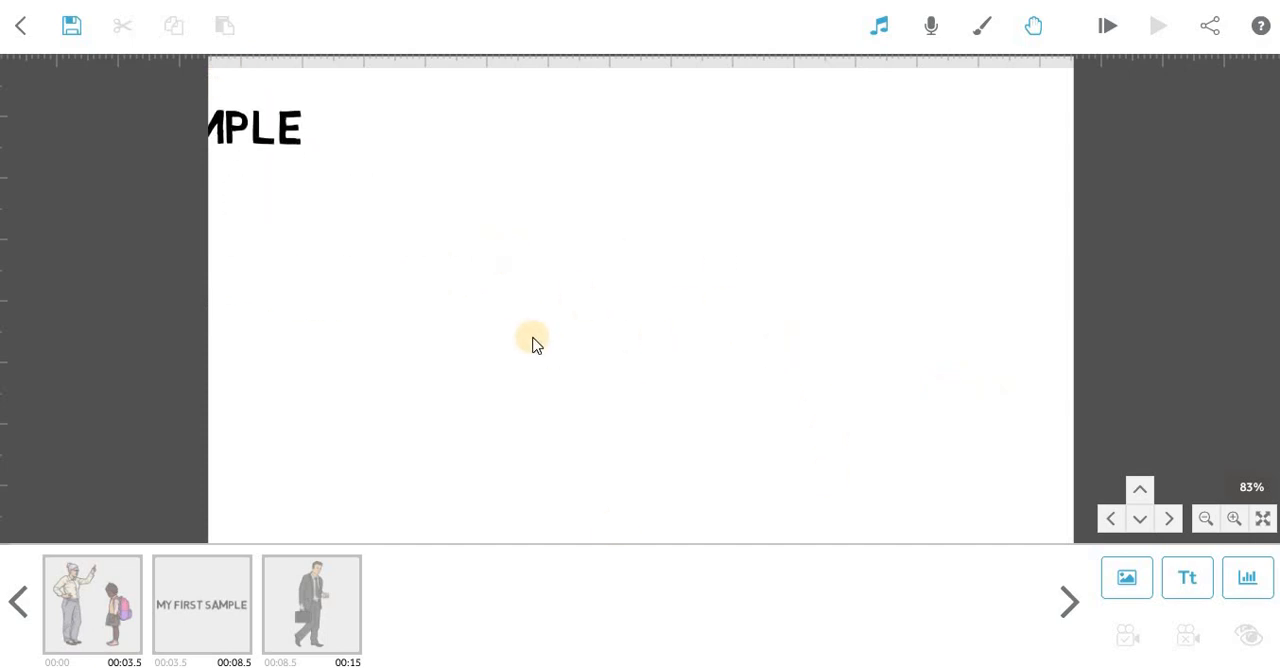
{"action": "left_click_drag", "start_coordinate": [431, 344], "coordinate": [1147, 404]}
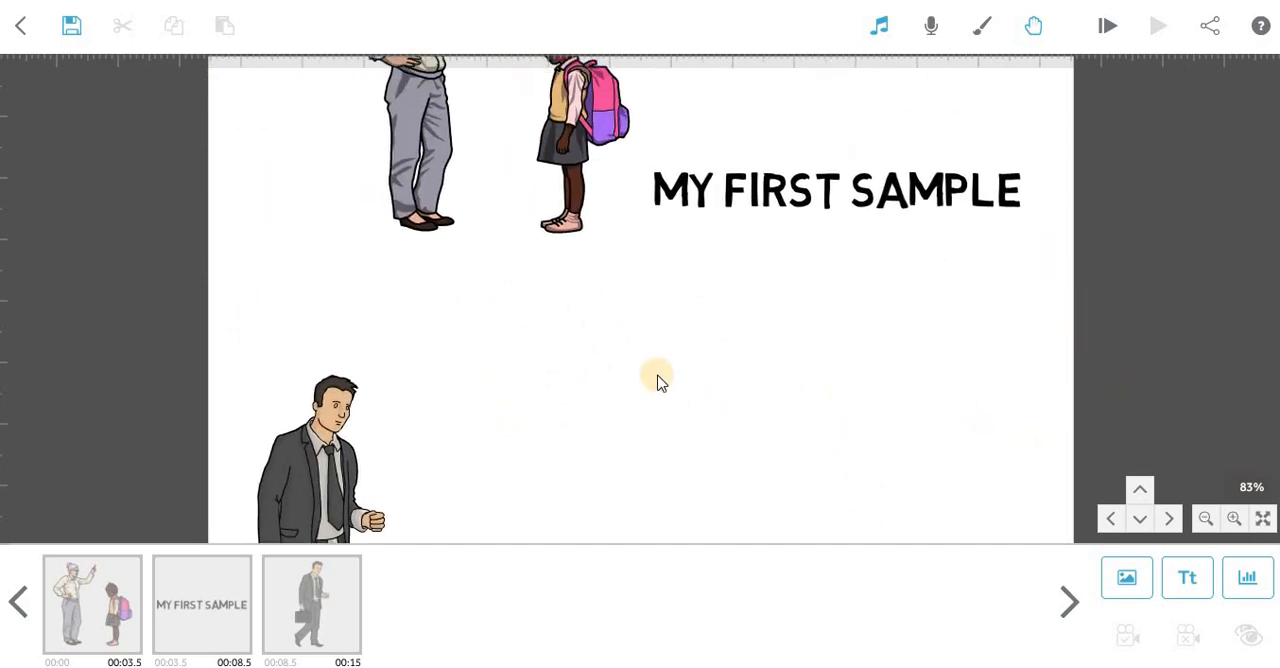
{"action": "left_click_drag", "start_coordinate": [650, 375], "coordinate": [799, 510]}
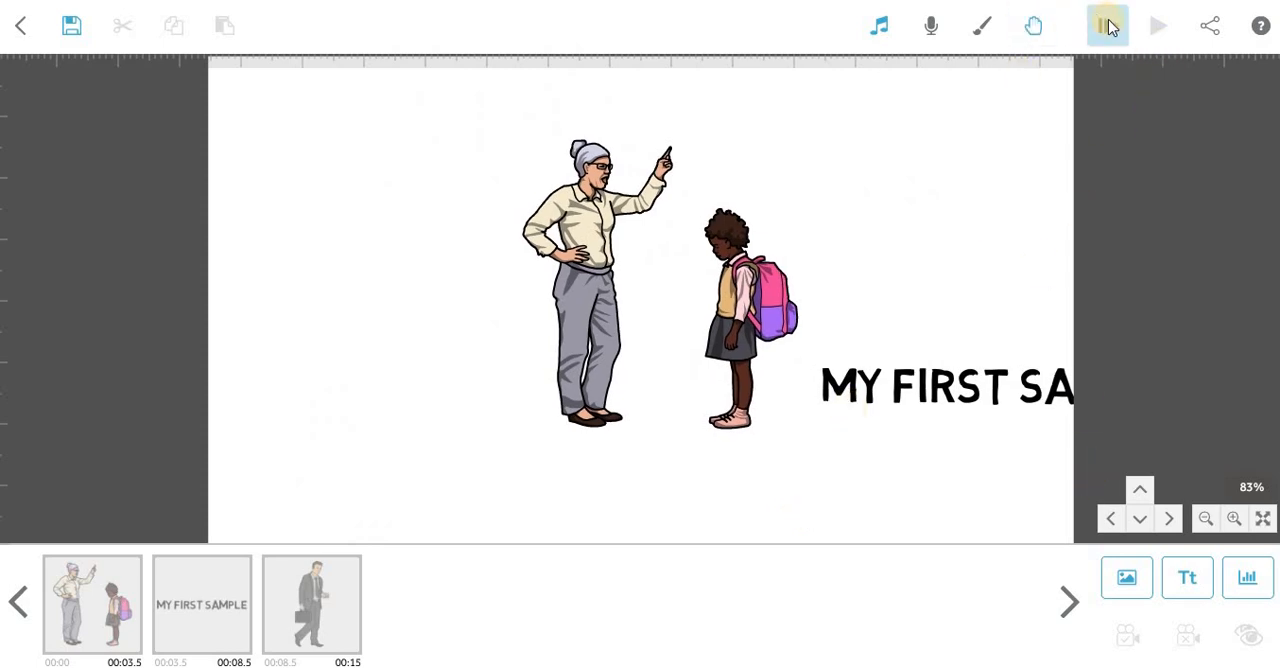
Bring up the settings for downloading the scribe as a video file, and view the available formats, keeping Quicktime MOV.
{"action": "left_click", "coordinate": [1201, 27]}
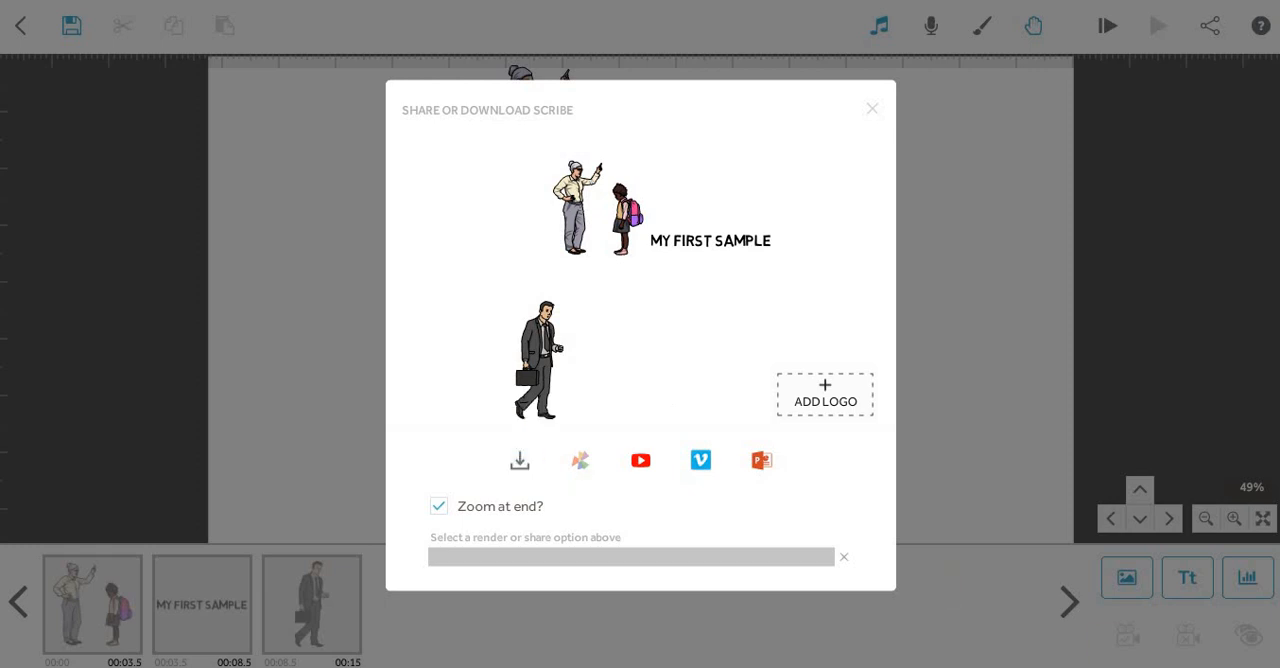
{"action": "left_click", "coordinate": [523, 461]}
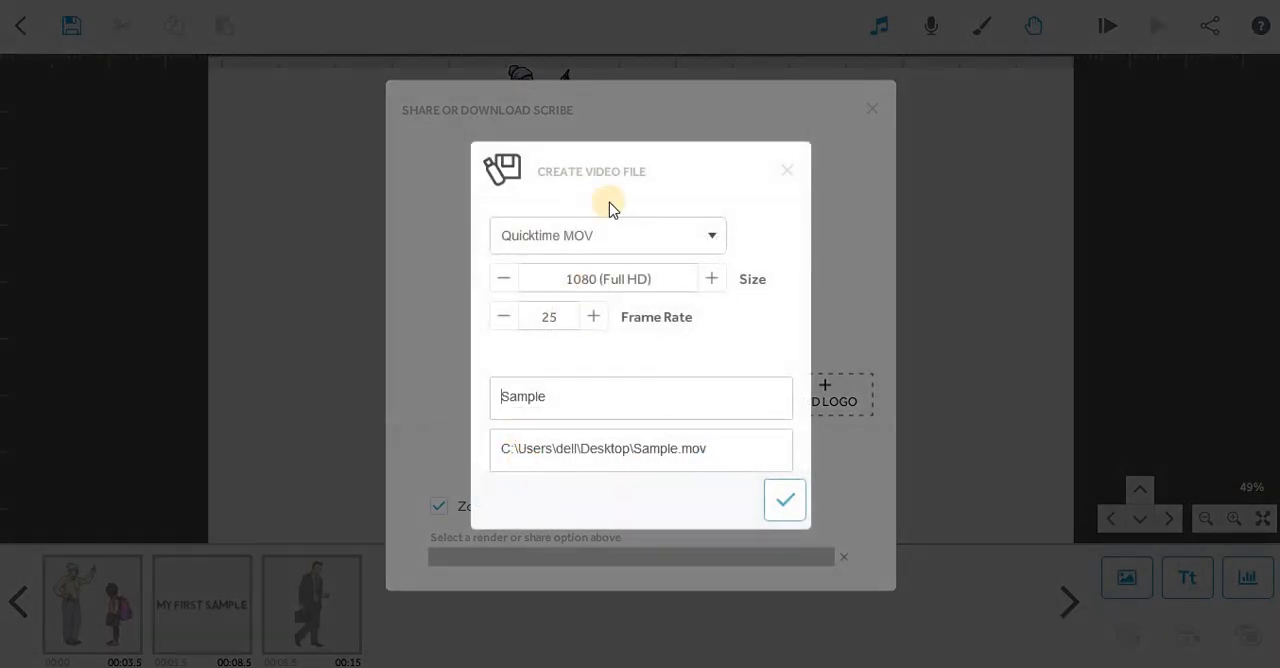
{"action": "left_click", "coordinate": [622, 242]}
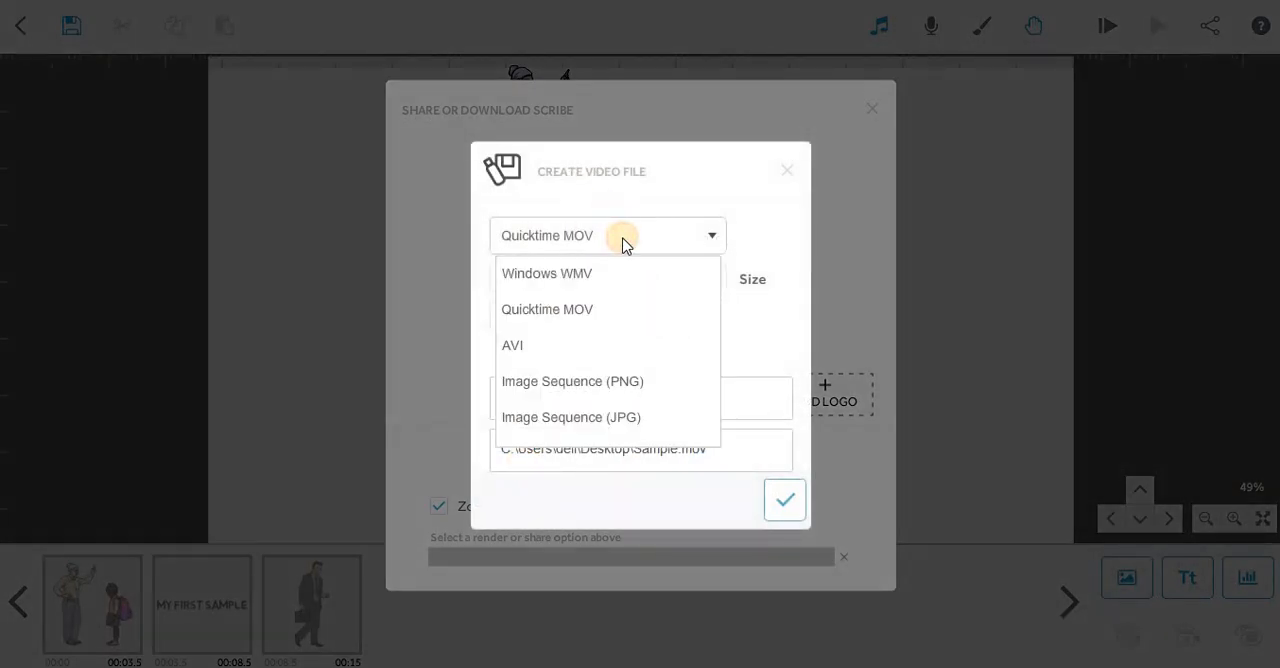
{"action": "left_click", "coordinate": [622, 242]}
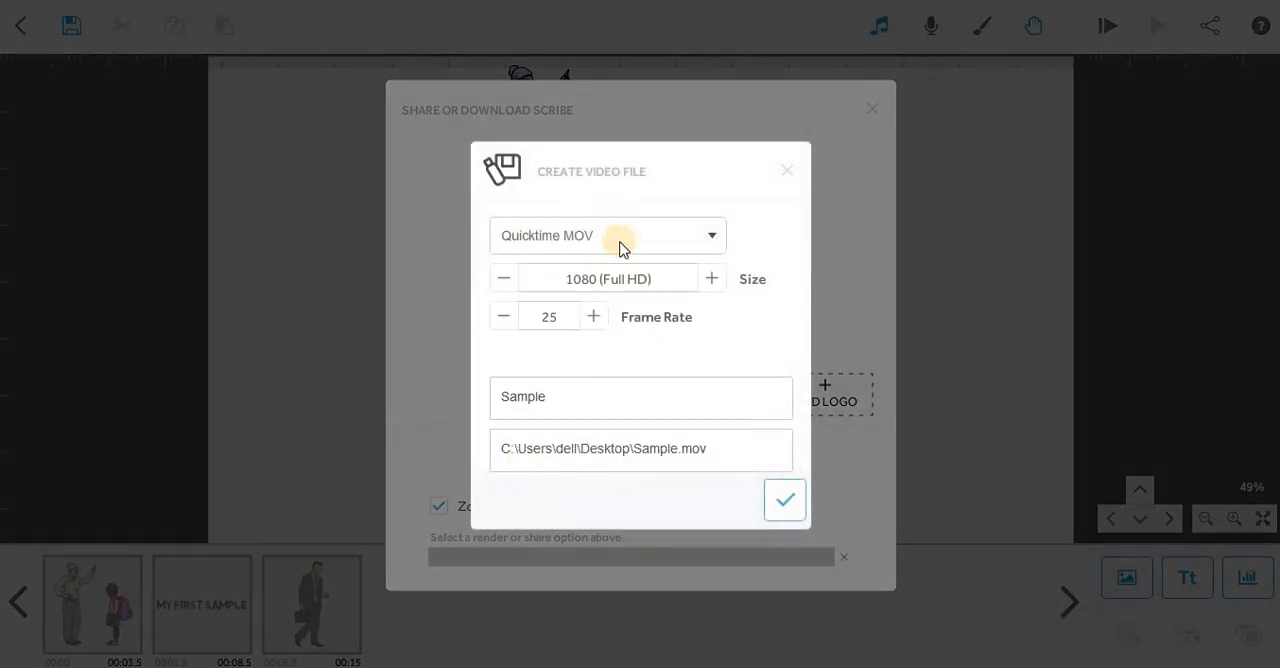
Look through the available video sizes, return to 1080 (Full HD), and leave the video file settings without creating the file.
{"action": "left_click", "coordinate": [710, 280]}
{"action": "left_click", "coordinate": [507, 280]}
{"action": "left_click", "coordinate": [510, 280]}
{"action": "left_click", "coordinate": [711, 281]}
{"action": "left_click", "coordinate": [711, 281]}
{"action": "left_click", "coordinate": [711, 281]}
{"action": "left_click", "coordinate": [785, 502]}
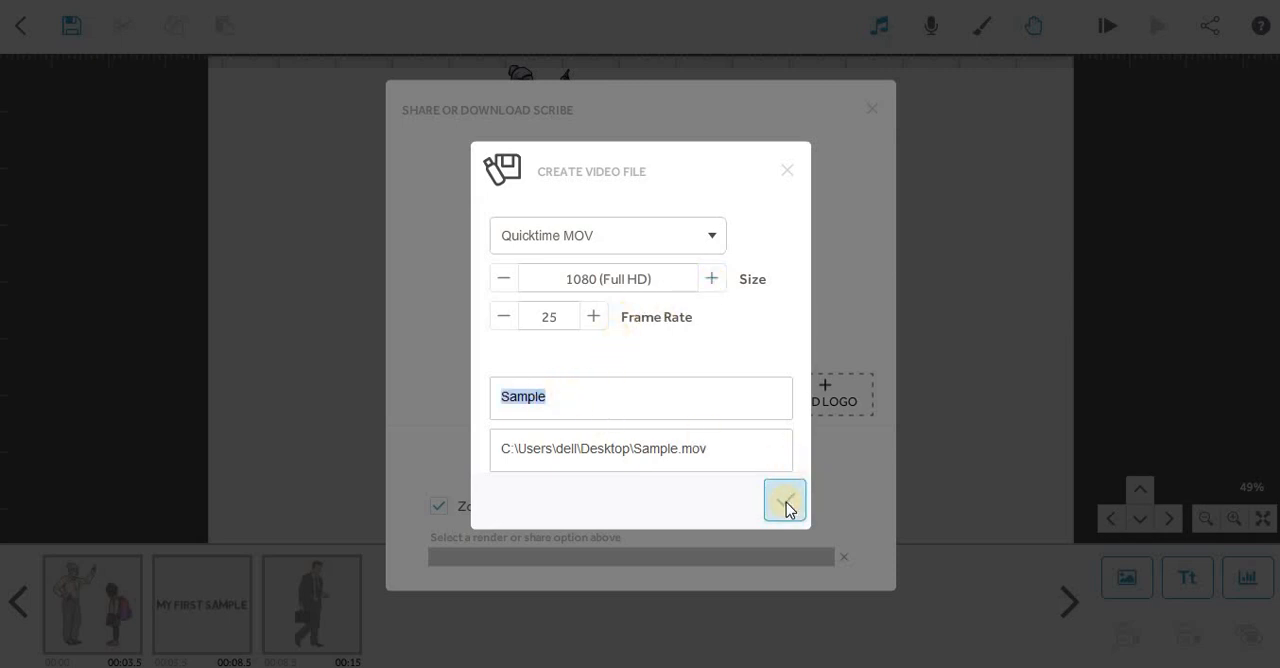
{"action": "left_click", "coordinate": [785, 174]}
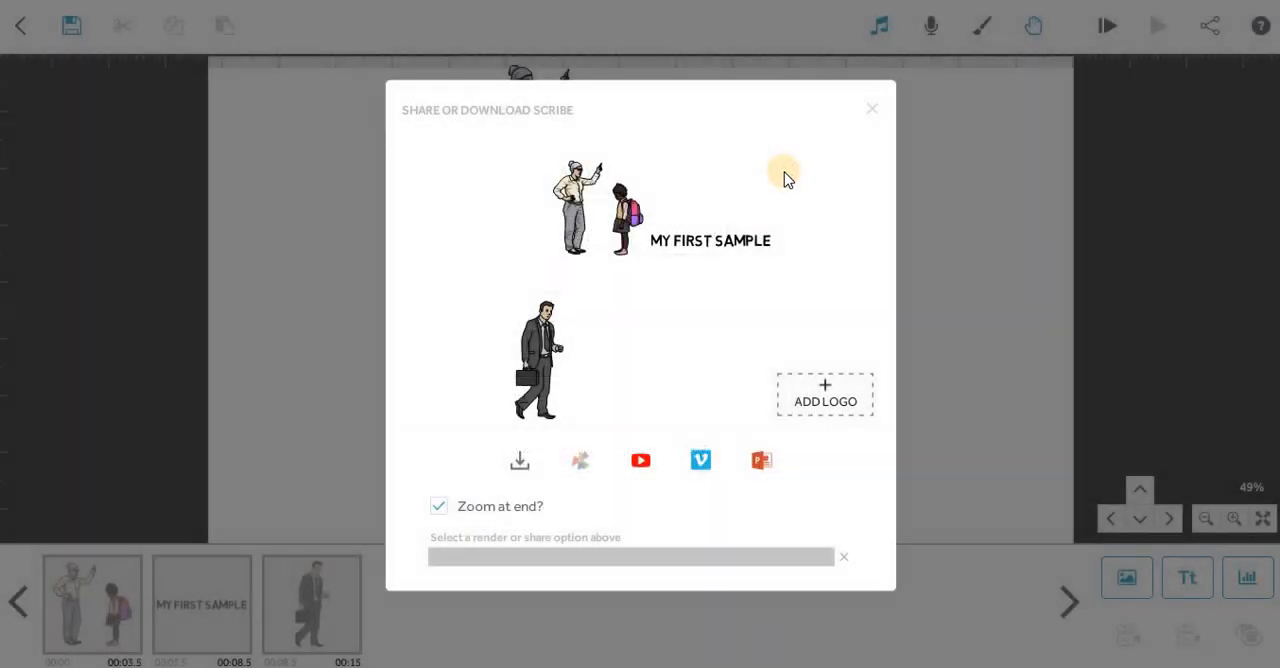
Leave the share or download options without exporting, and preview the scribe from the start, stopping the playback partway.
{"action": "left_click", "coordinate": [867, 119]}
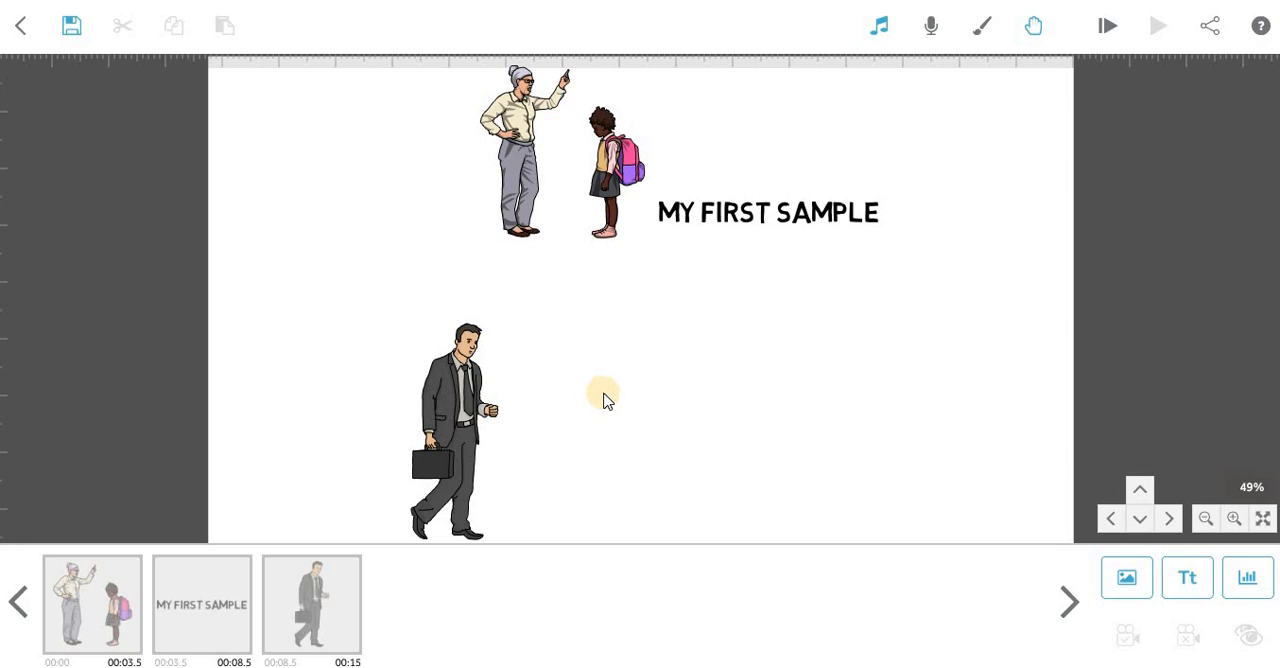
{"action": "left_click_drag", "start_coordinate": [787, 403], "coordinate": [906, 466]}
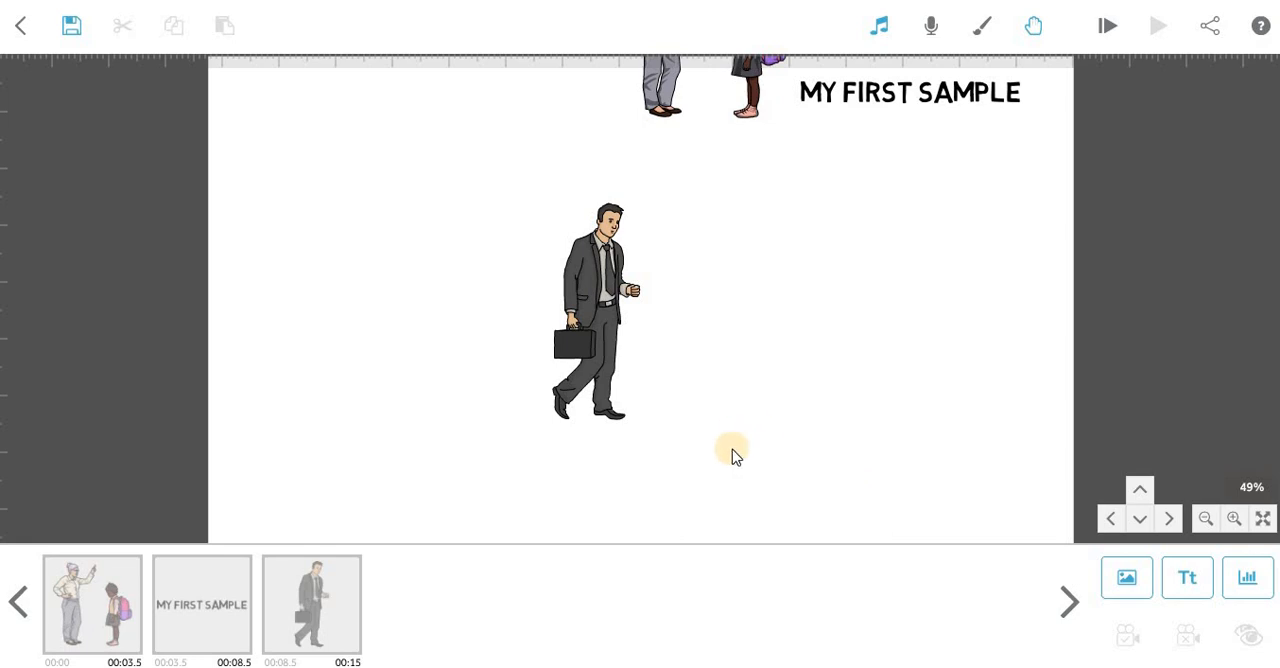
{"action": "mouse_move", "coordinate": [771, 465]}
{"action": "left_mouse_down"}
{"action": "mouse_move", "coordinate": [768, 188]}
{"action": "mouse_move", "coordinate": [778, 478]}
{"action": "left_mouse_up"}
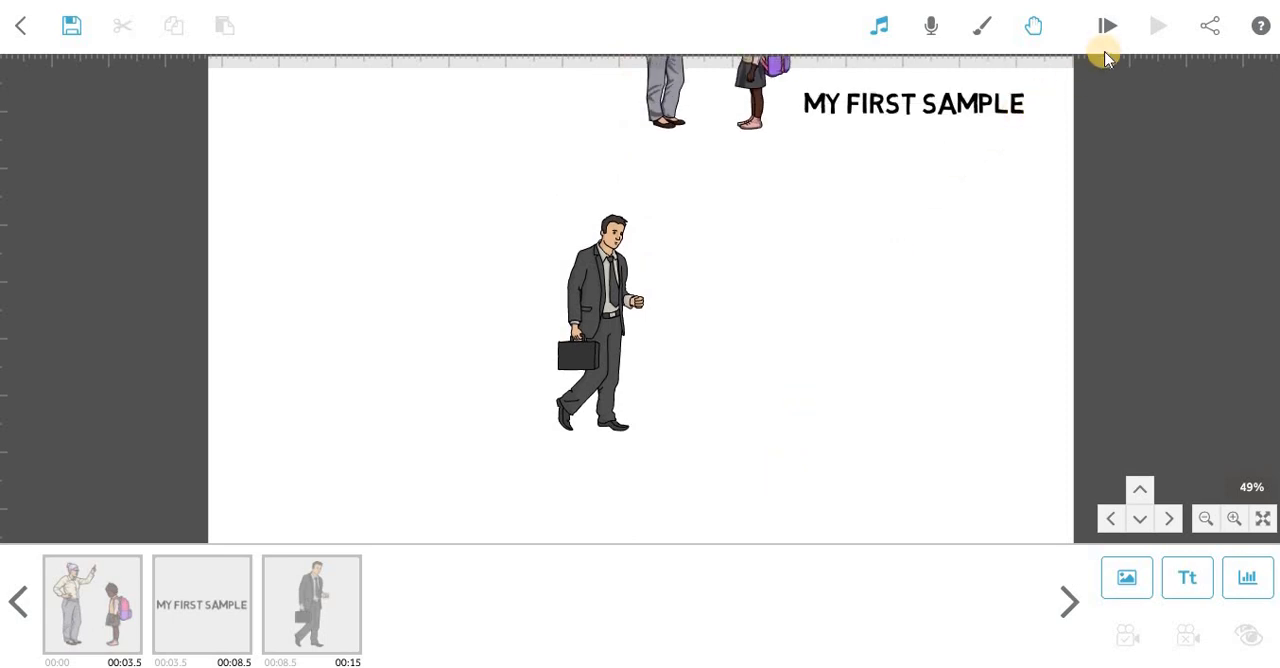
{"action": "left_click", "coordinate": [1105, 27]}
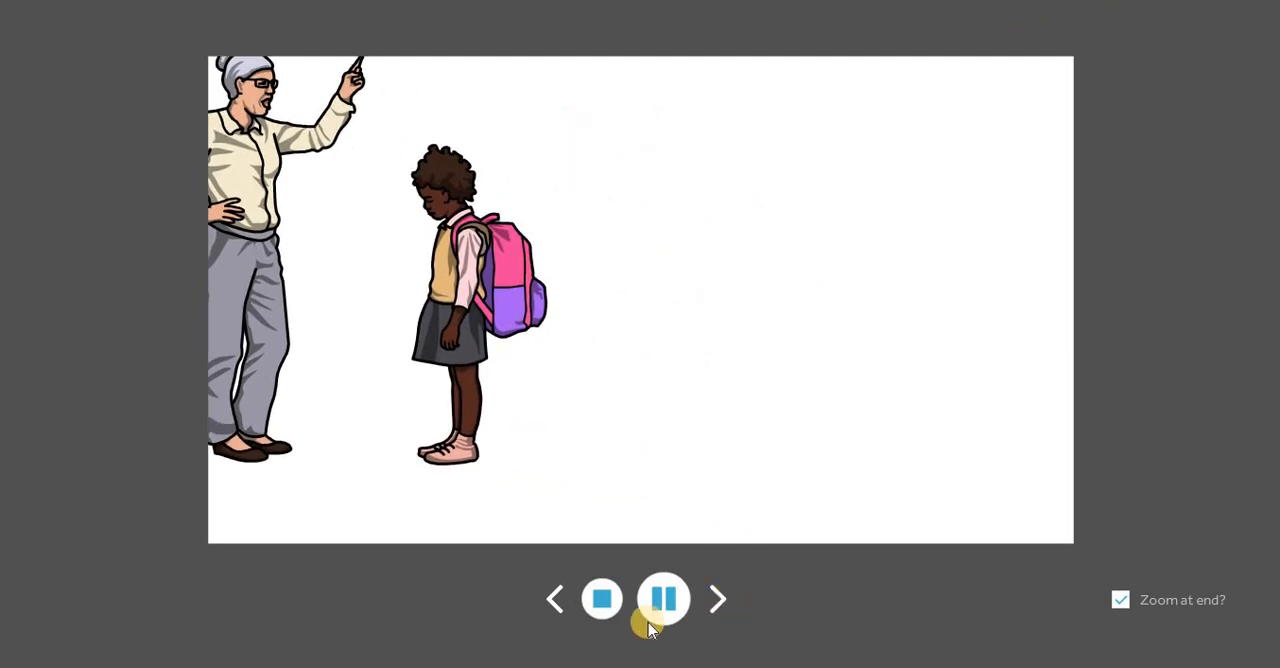
{"action": "left_click", "coordinate": [601, 598]}
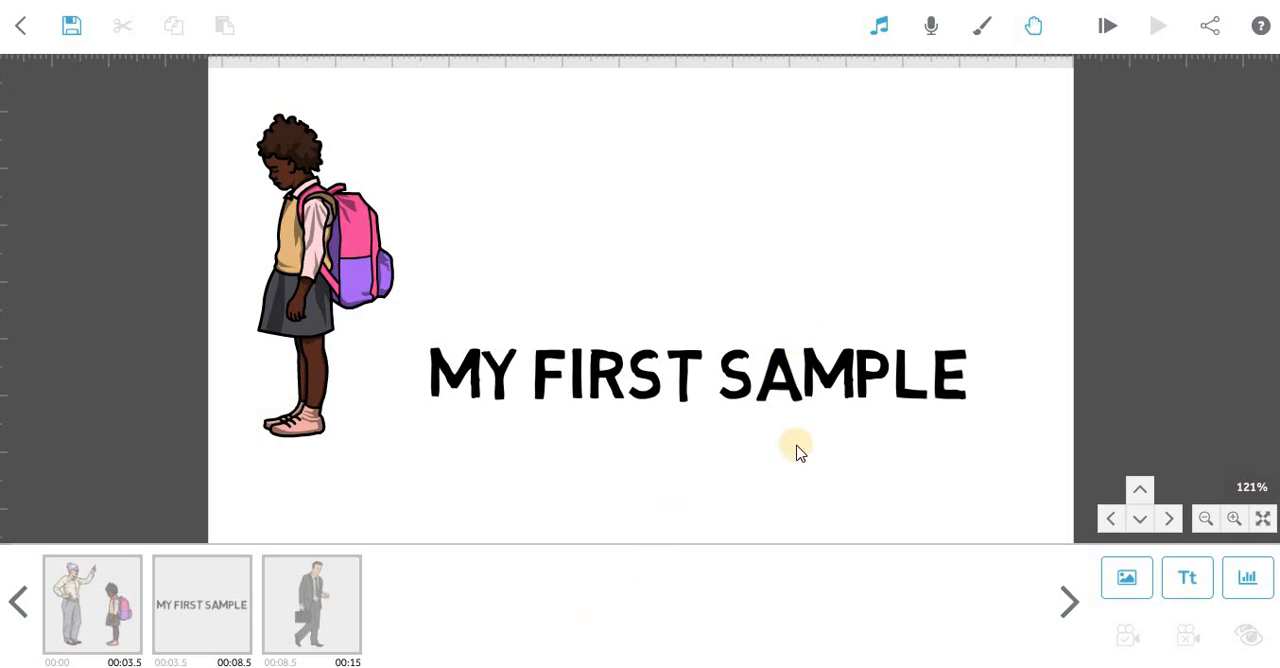
{"action": "left_click_drag", "start_coordinate": [791, 466], "coordinate": [822, 258]}
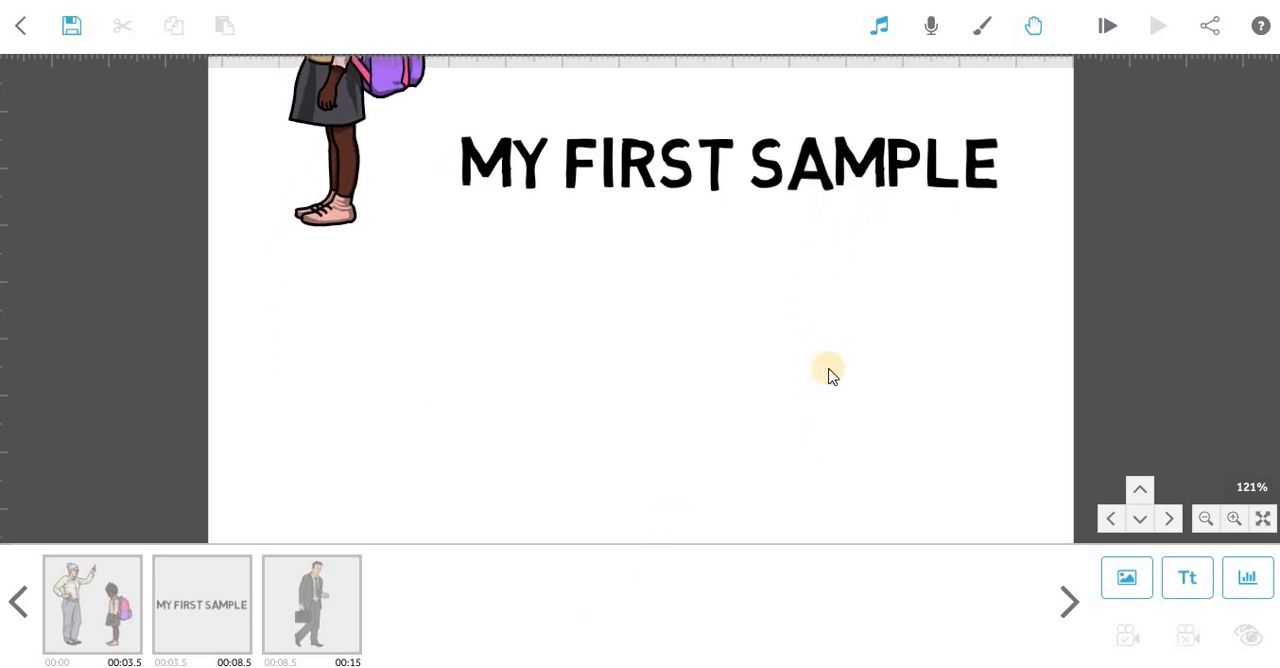
{"action": "left_click_drag", "start_coordinate": [829, 391], "coordinate": [837, 274]}
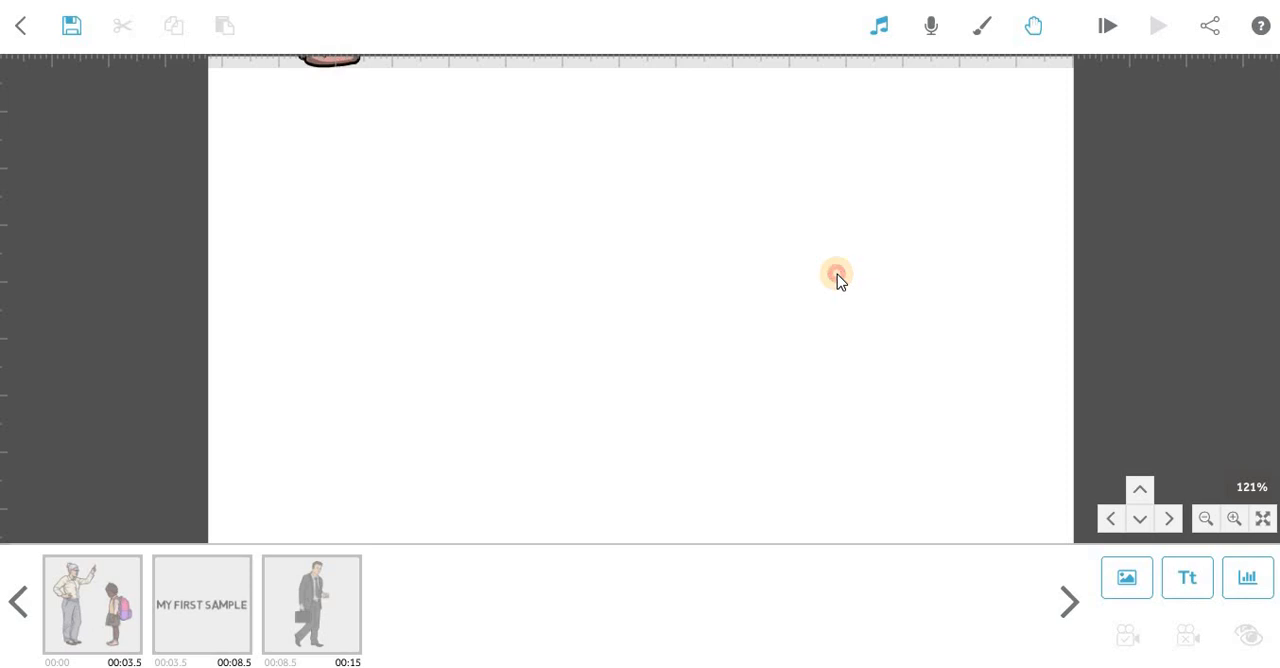
{"action": "left_click_drag", "start_coordinate": [789, 408], "coordinate": [789, 368]}
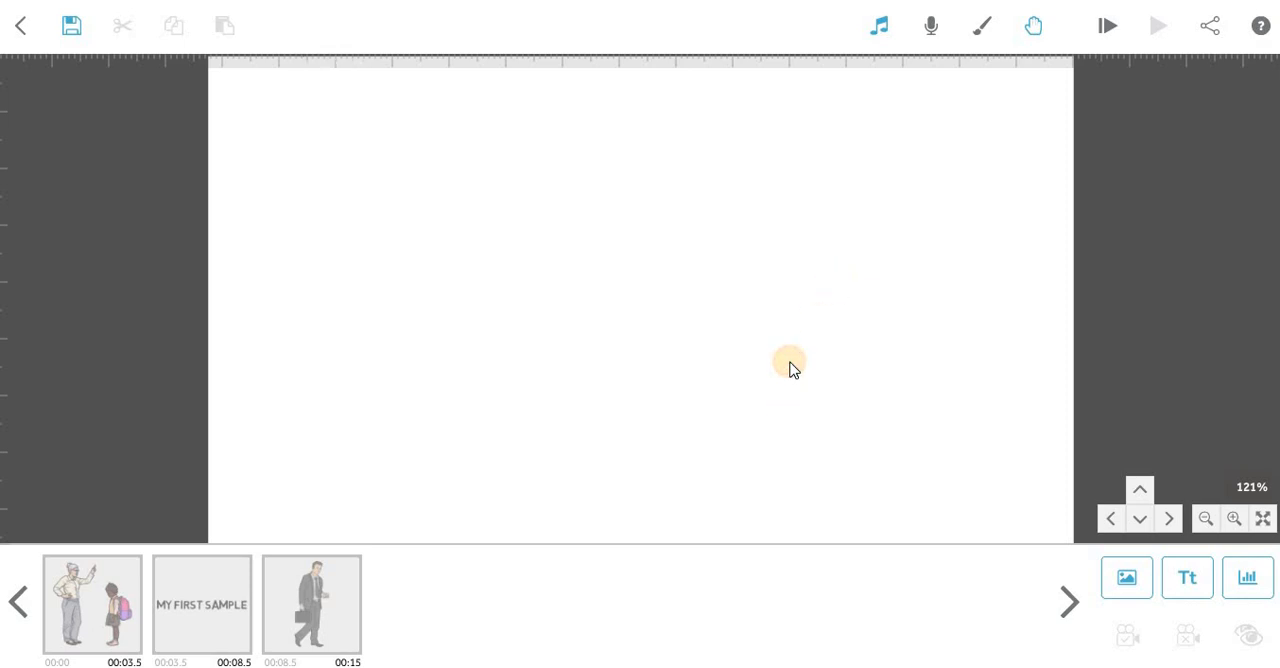